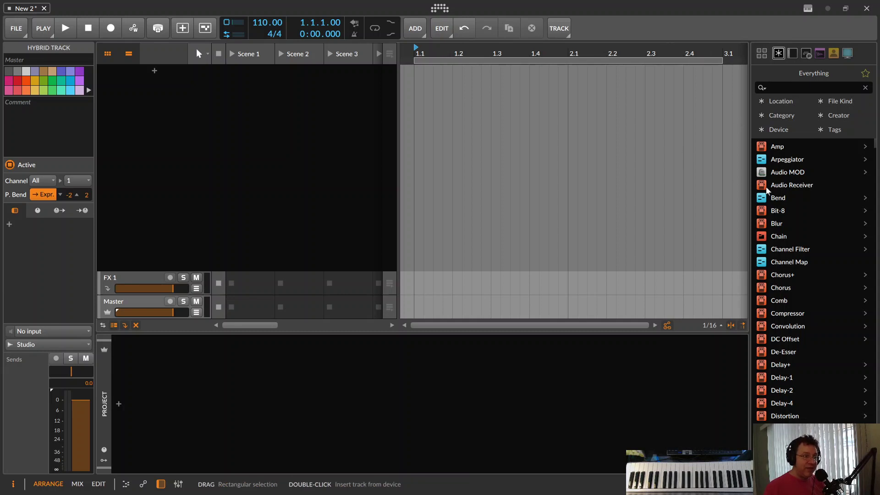
Filter the device library to instruments only and add a Polysynth as a new instrument track.
left_click(793, 54)
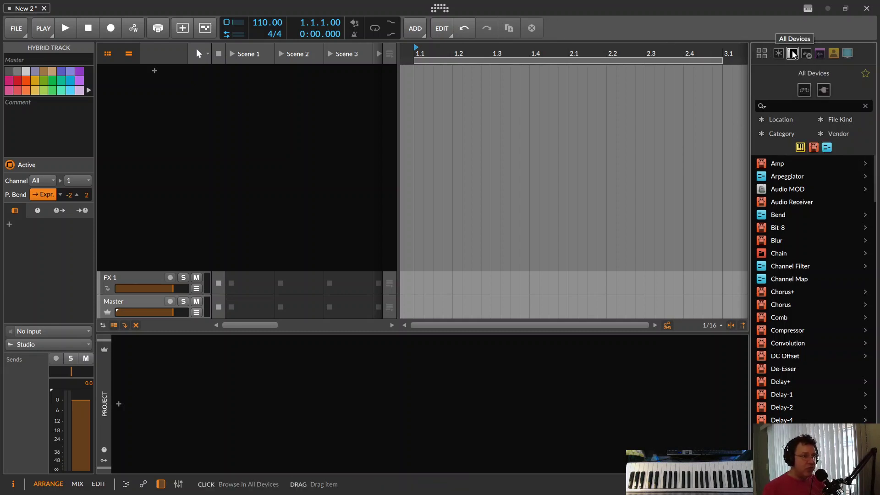
left_click(800, 147)
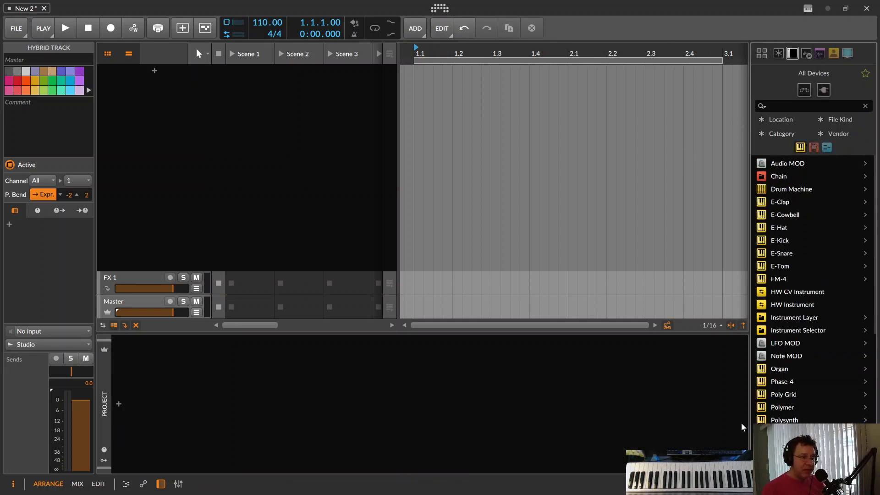
scroll(779, 353, "down", 10)
scroll(779, 387, "up", 7)
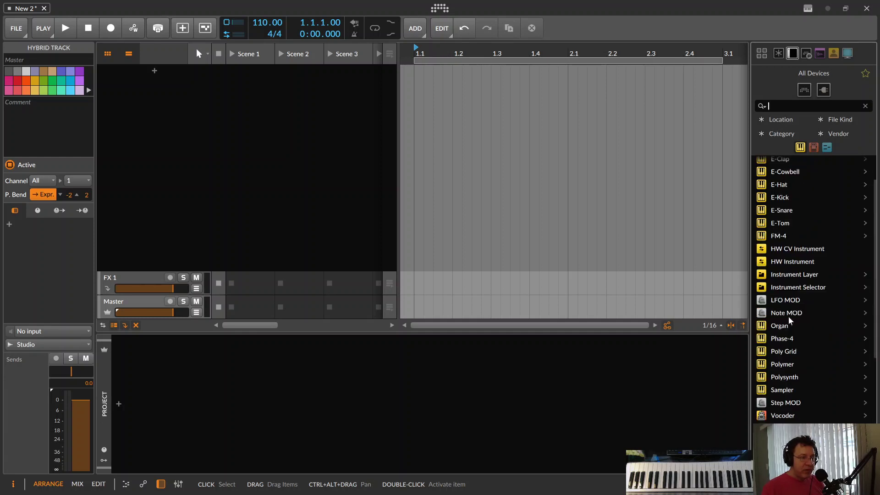
left_click_drag(773, 376, 168, 77)
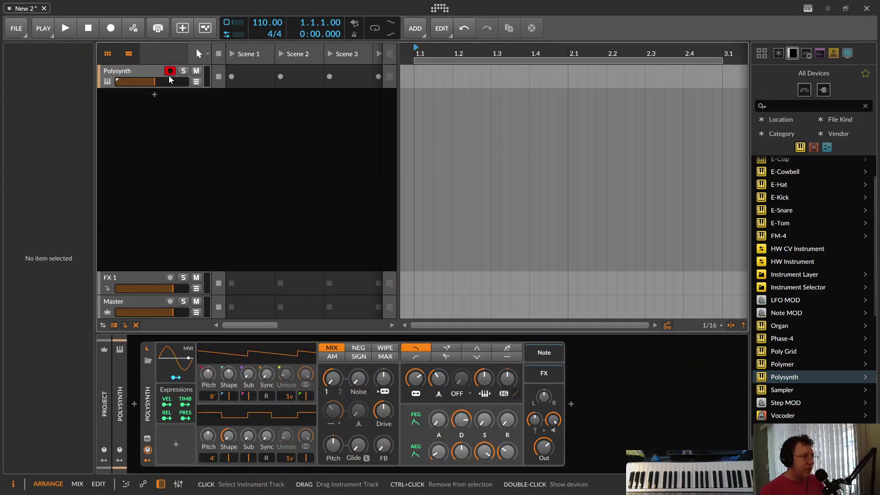
Create an empty clip in Scene 1 of the Polysynth track and enlarge its note editor.
double_click(239, 81)
double_click(241, 83)
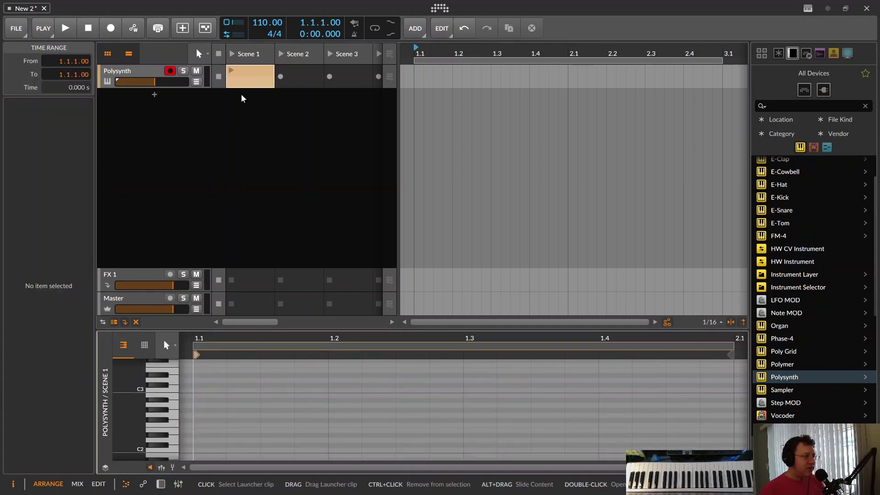
left_click_drag(241, 331, 239, 170)
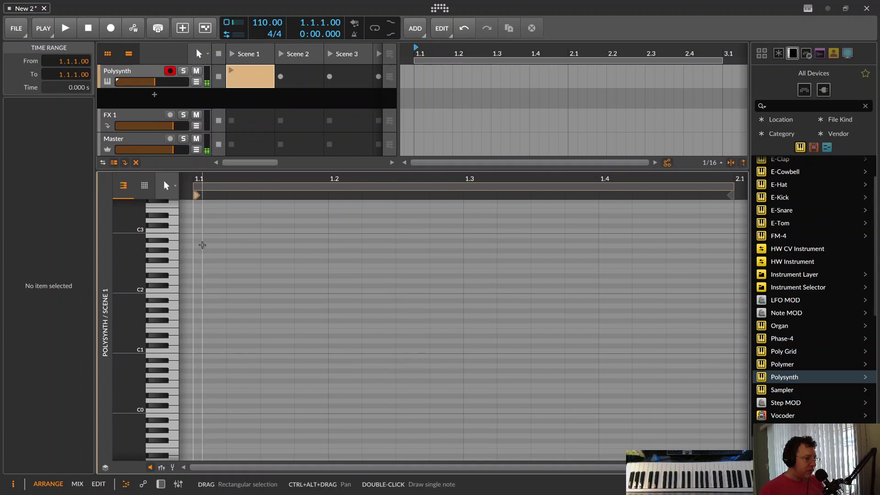
Draw sixteenth notes A3 at 1.1.1, B3 at 1.1.3, C4 at 1.2.1 and E4 at 1.2.3 in the Polysynth clip.
scroll(198, 267, "up", 3)
left_click_drag(155, 272, 126, 273)
double_click(211, 281)
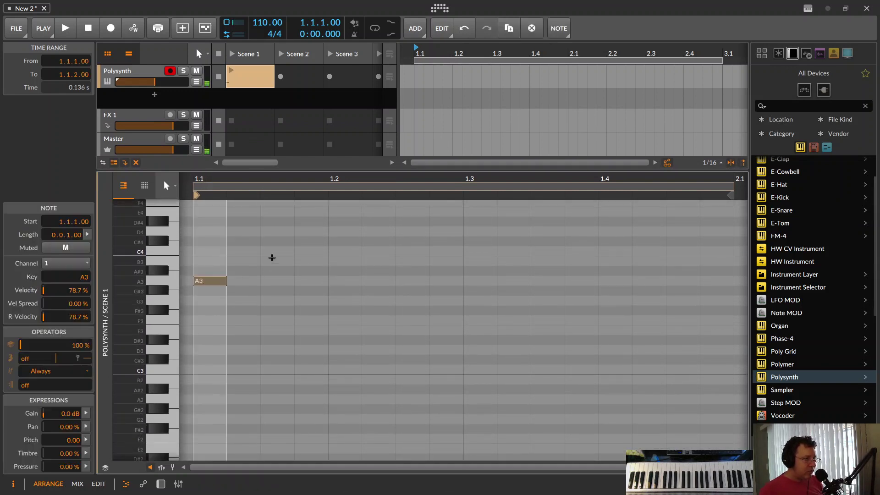
double_click(271, 261)
double_click(337, 252)
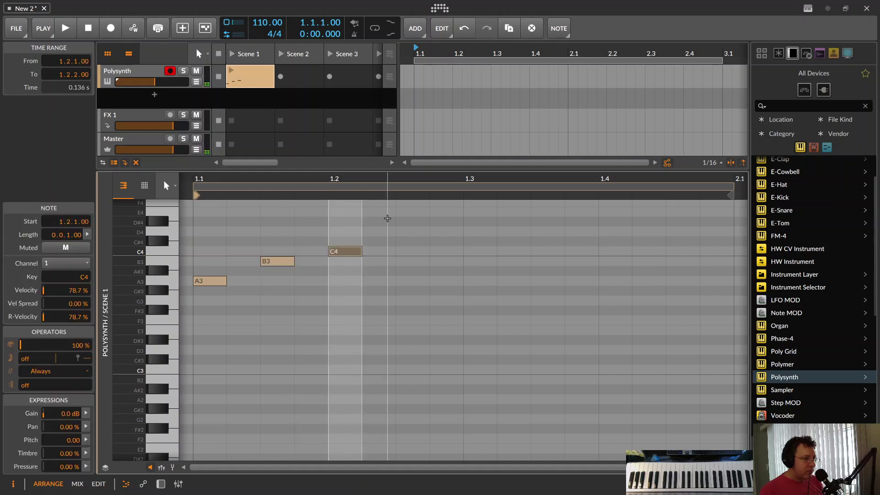
left_click(407, 215)
double_click(407, 212)
Complete the melody with sixteenth notes C4, D4 and B3 at 1.3.1, 1.3.2 and 1.3.4, and G3, A3 and C4 at 1.4.2, 1.4.3 and 1.4.4.
double_click(472, 252)
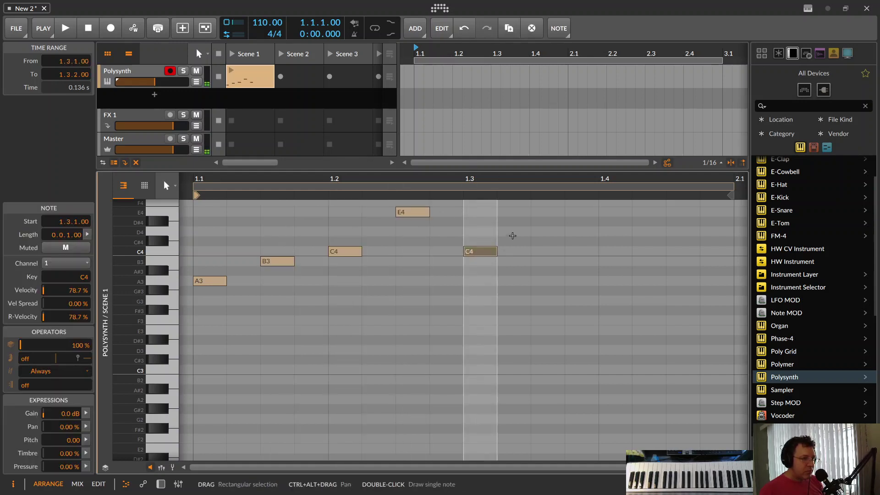
double_click(507, 232)
double_click(581, 261)
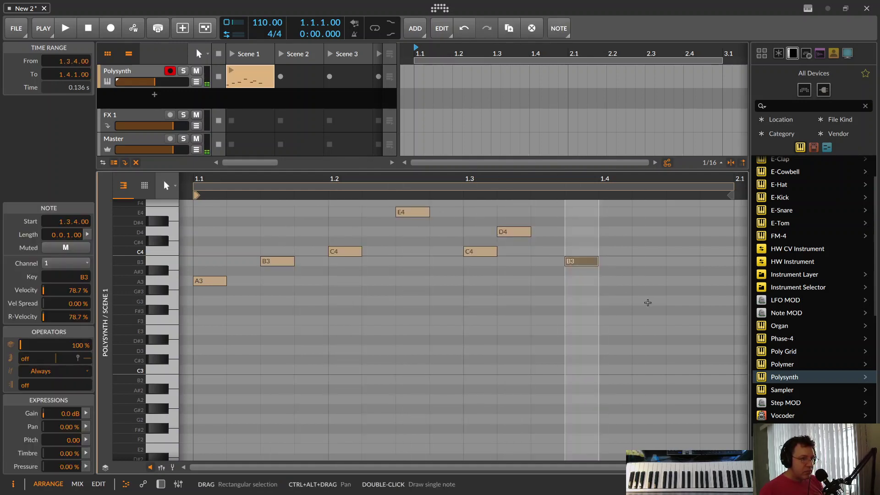
double_click(648, 301)
double_click(681, 281)
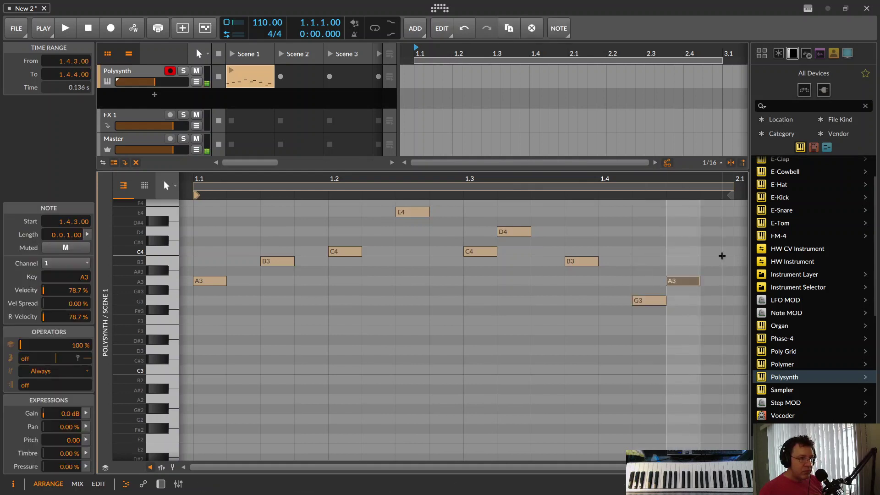
left_click(720, 250)
double_click(720, 250)
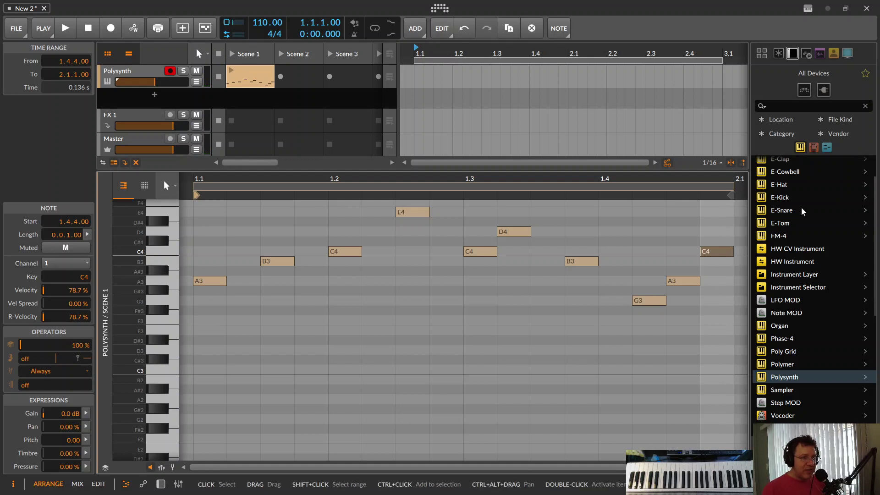
Add a Drum Machine as a new instrument track below the Polysynth track.
scroll(795, 237, "up", 3)
left_click_drag(775, 190, 235, 102)
left_click(239, 102)
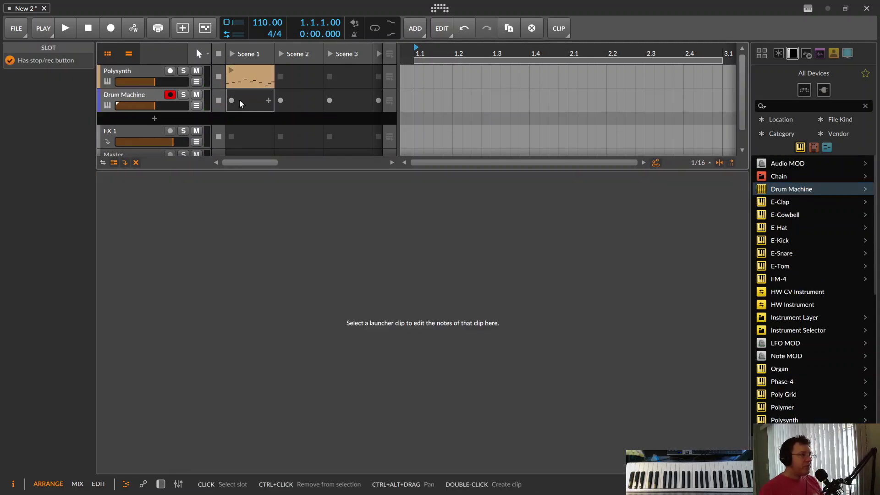
Load the MD ReMystery Kit preset into the Drum Machine.
double_click(108, 106)
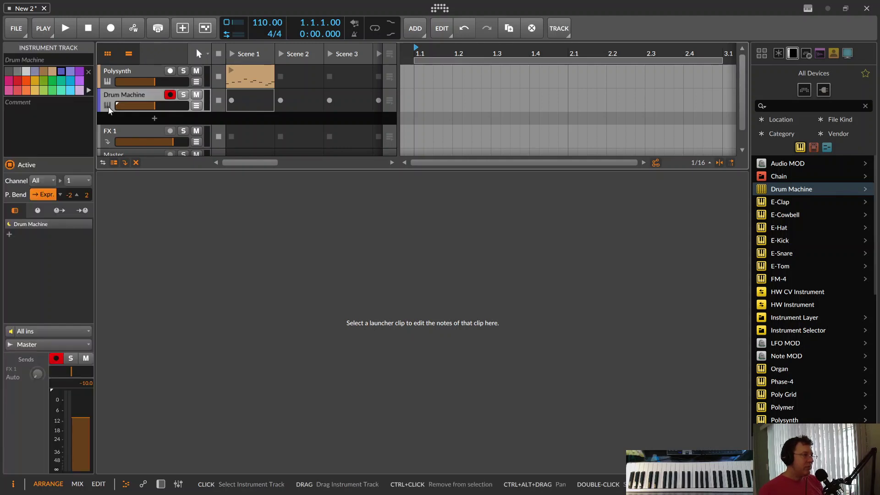
left_click(148, 360)
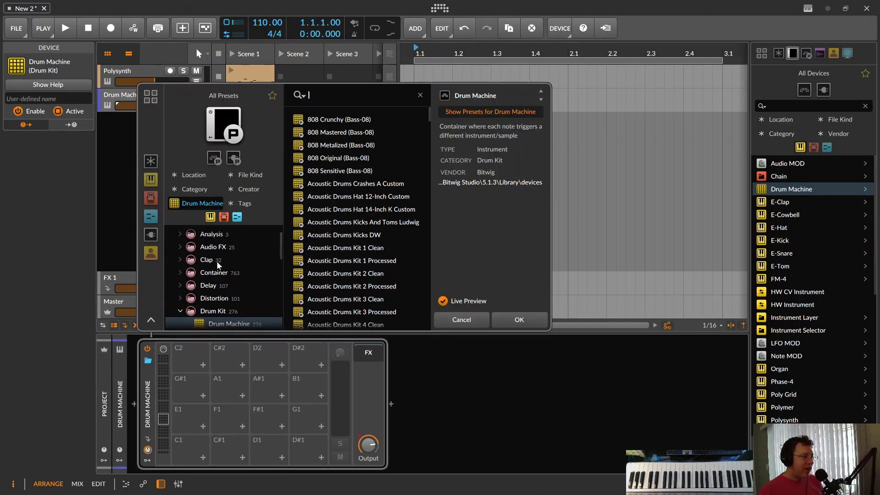
scroll(356, 173, "down", 15)
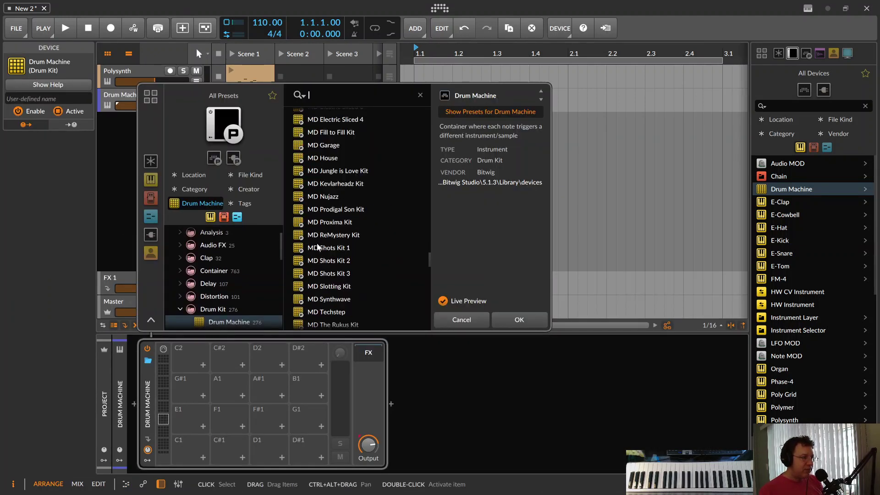
left_click(320, 237)
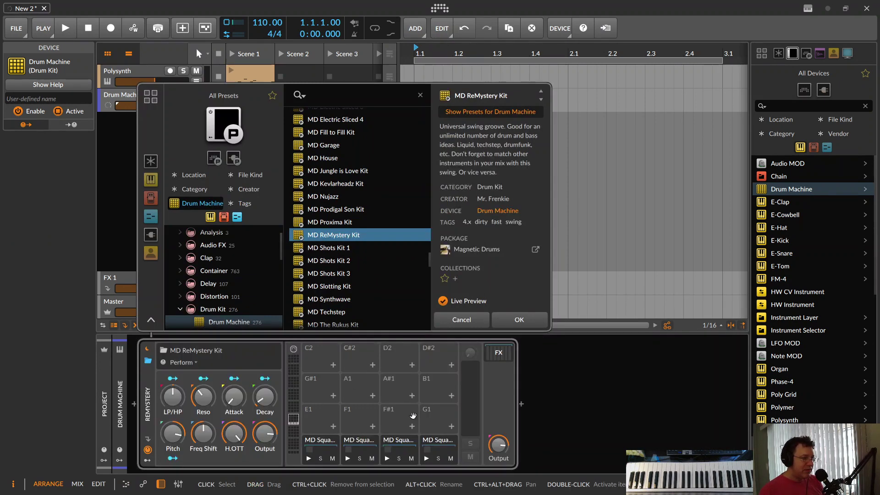
key("Return")
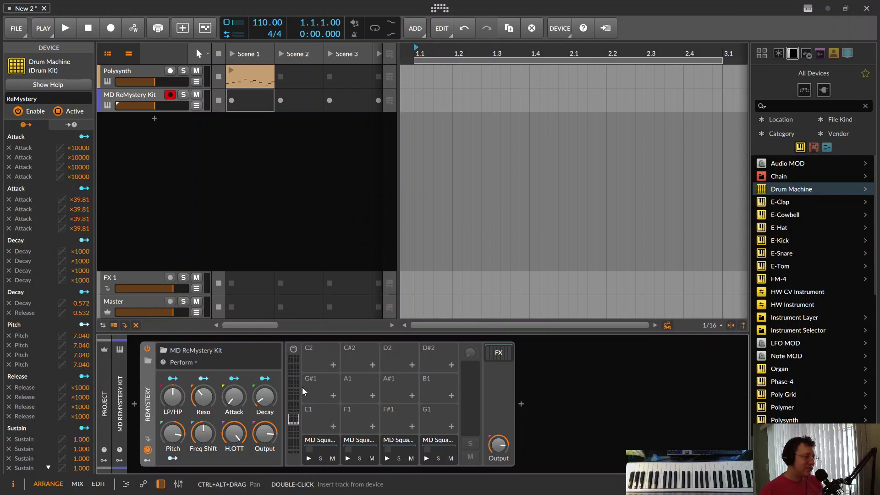
Audition the kit's first two pads and create an empty clip in Scene 1 of the drum track.
left_click(309, 458)
left_click(349, 458)
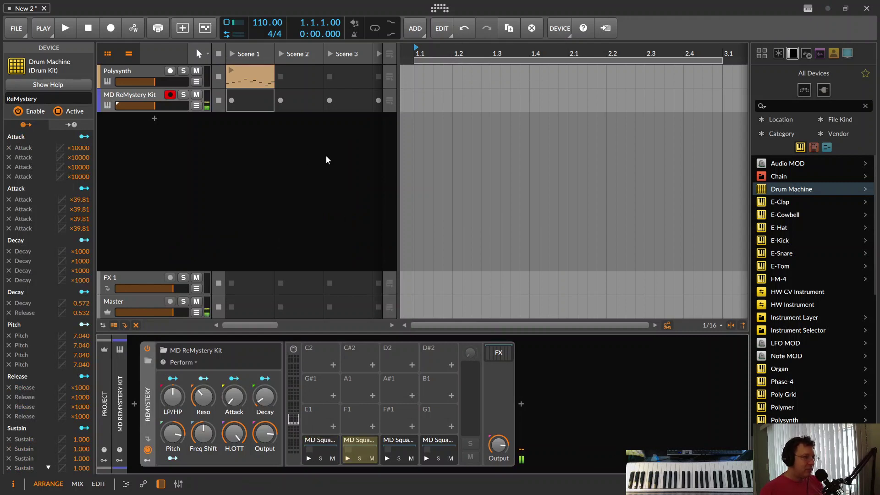
double_click(257, 99)
double_click(251, 92)
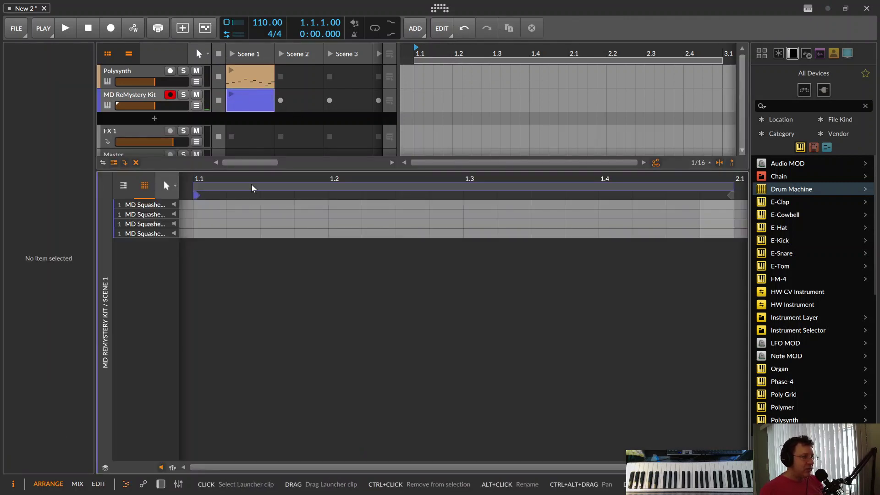
Place a D#1 hit at 1.1.1, C1 hits on all four beats and C#1 hits on beats 2 and 4 of the drum clip.
double_click(204, 204)
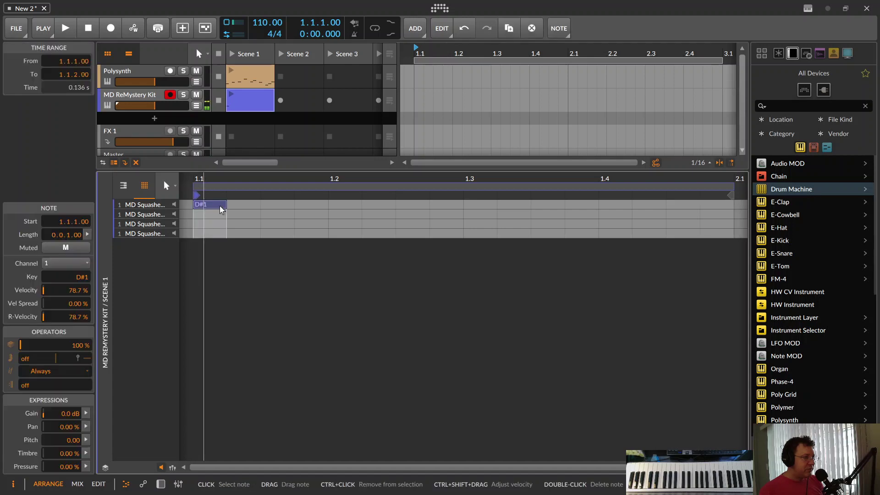
double_click(208, 233)
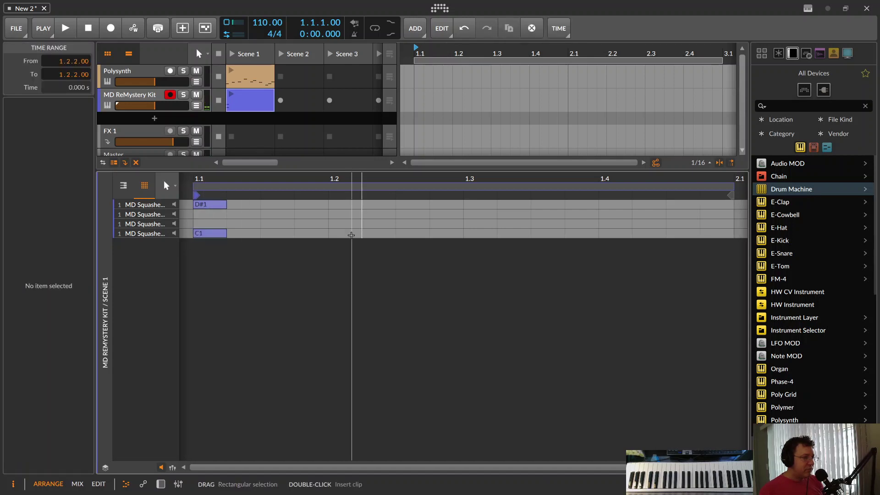
double_click(348, 233)
double_click(479, 233)
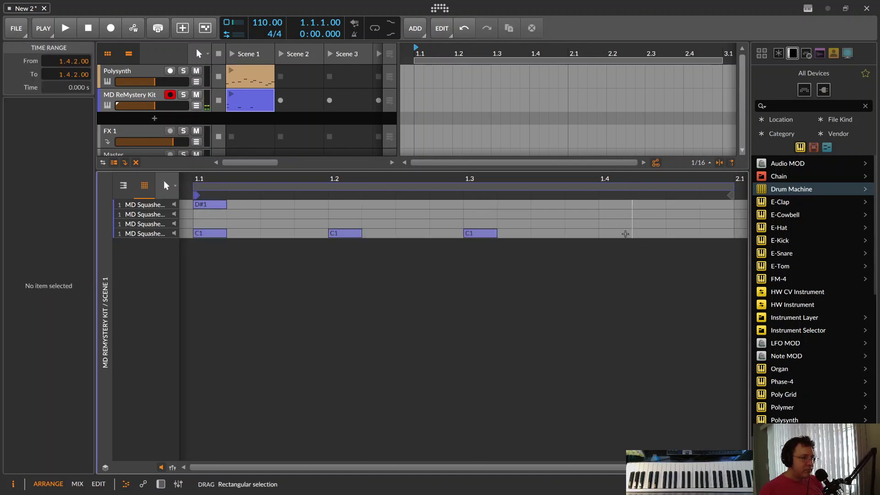
double_click(614, 233)
double_click(345, 224)
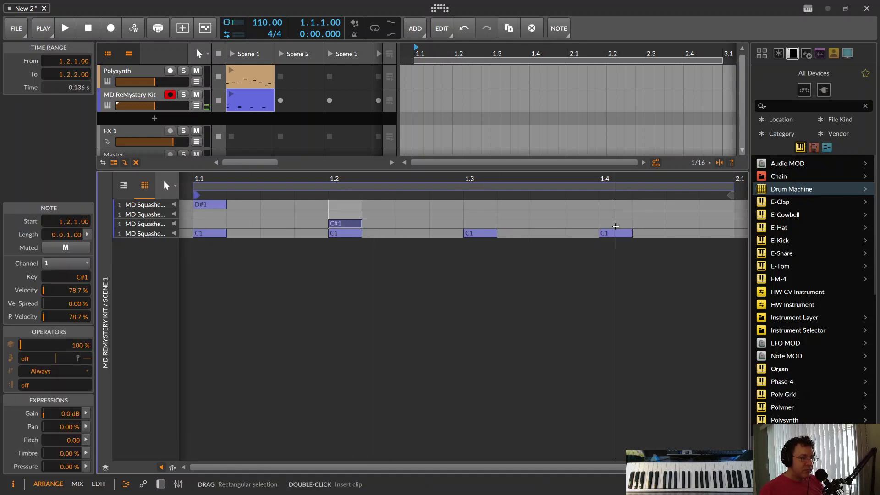
double_click(614, 224)
Add sixteenth-note D#1 hits at 1.1.4, 1.2.1 and 1.2.2 in the drum clip.
left_click(210, 204)
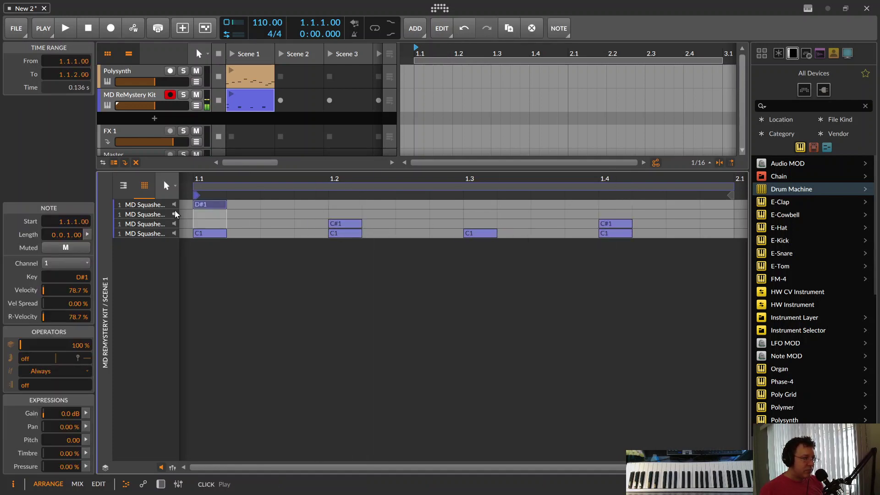
double_click(313, 204)
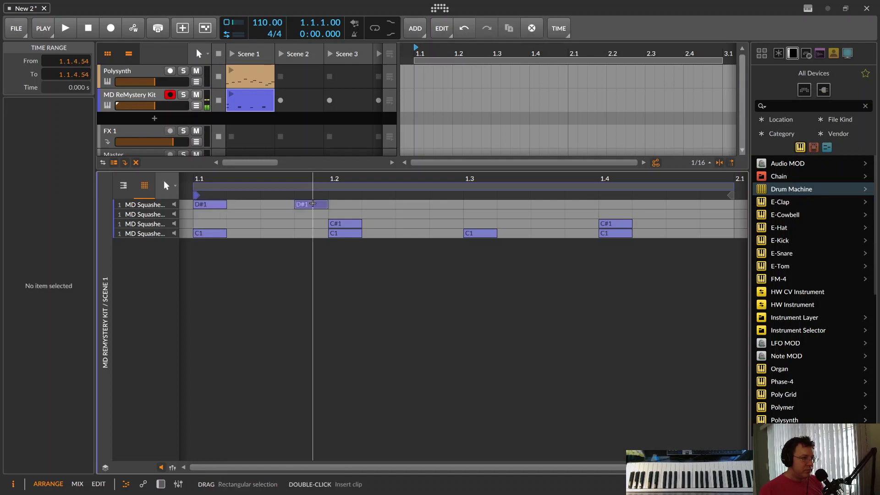
double_click(333, 204)
double_click(313, 204)
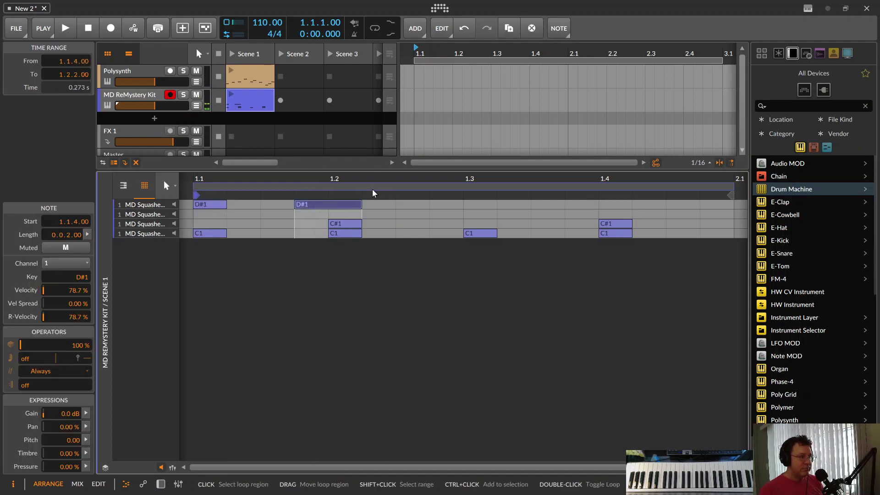
left_click_drag(360, 203, 328, 203)
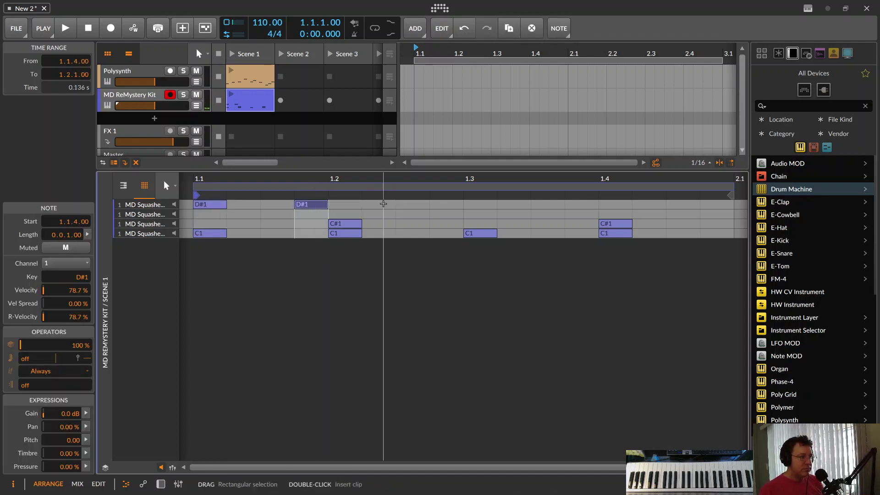
double_click(379, 204)
double_click(347, 204)
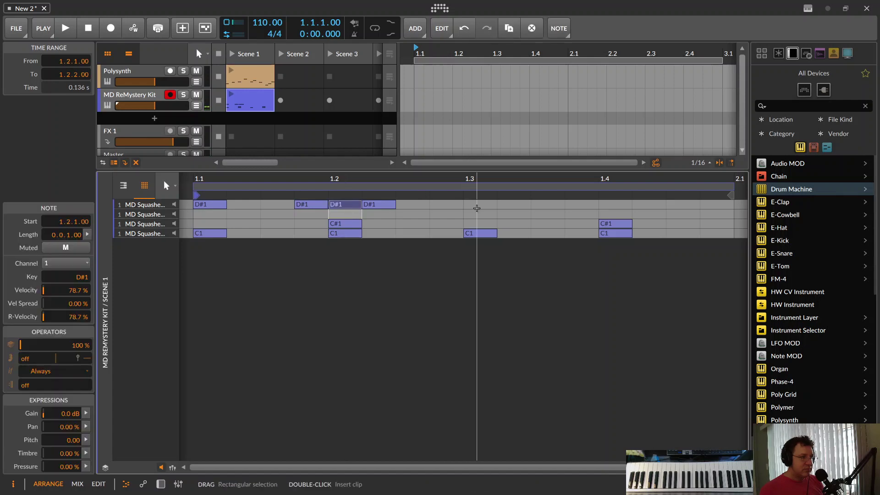
Add D#1 hits at 1.3.1, 1.3.3, 1.4.3 and 1.4.4, trimming the last one to end at 2.1.1.
double_click(477, 205)
double_click(543, 204)
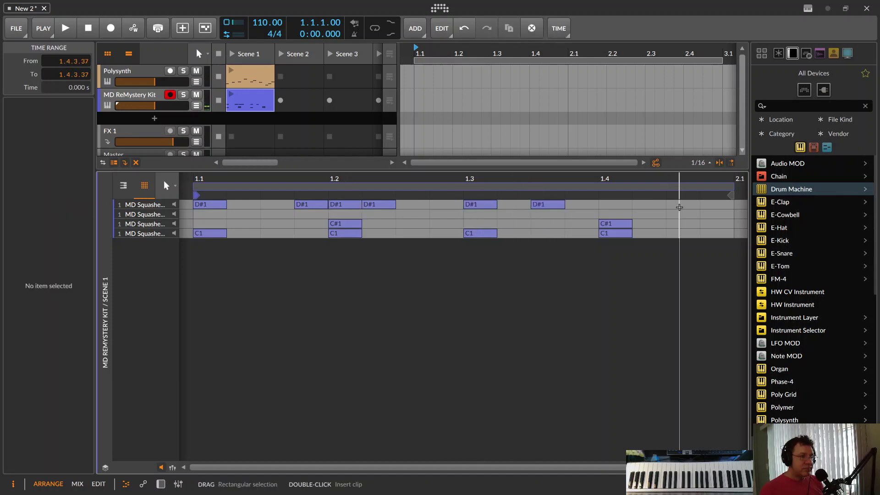
double_click(675, 204)
double_click(718, 204)
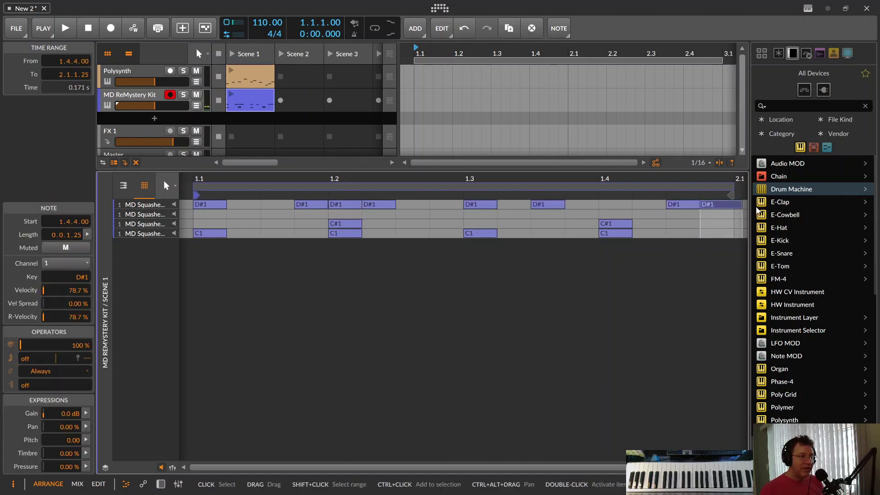
double_click(721, 205)
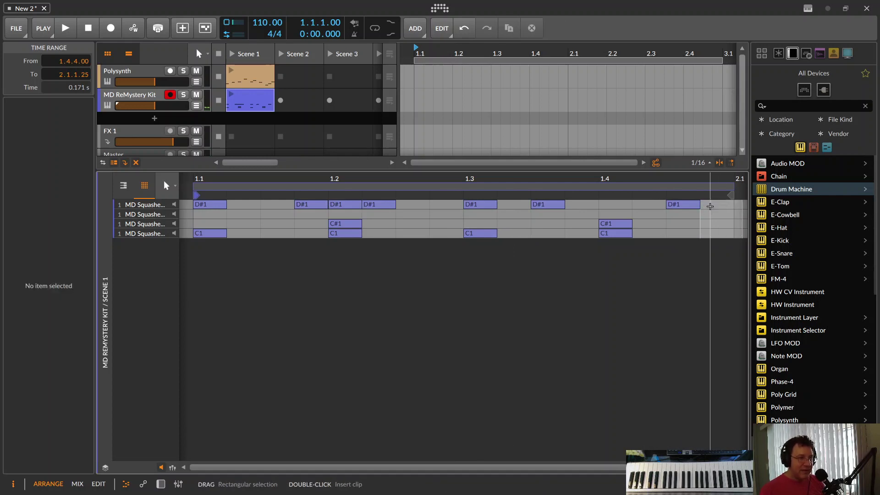
double_click(710, 206)
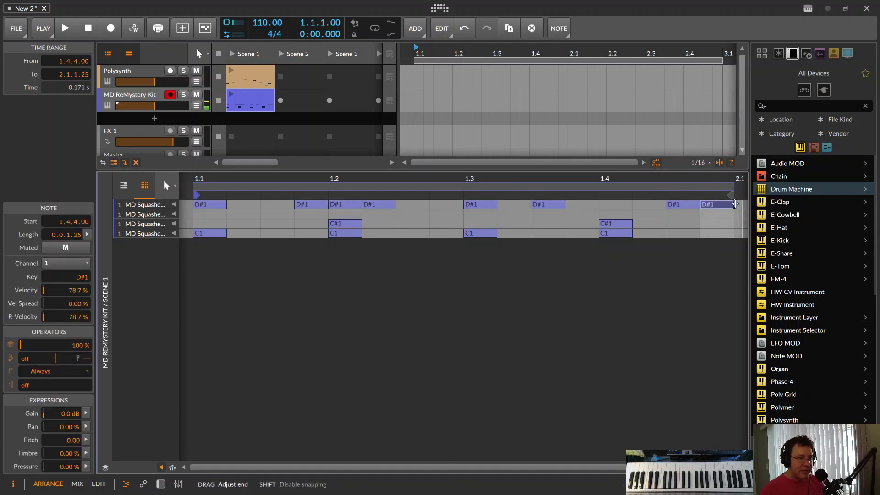
left_click_drag(735, 204, 736, 201)
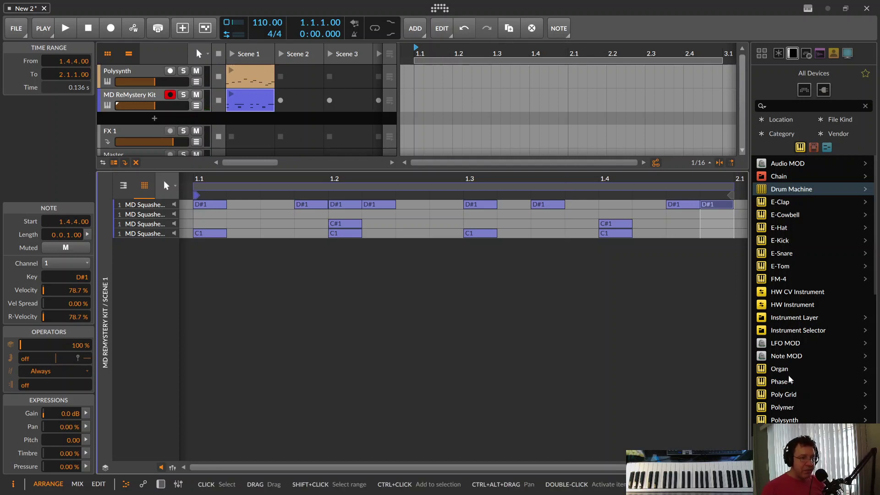
Add a second Polysynth as a new instrument track below the drum track.
scroll(791, 287, "down", 3)
left_click_drag(784, 378, 238, 125)
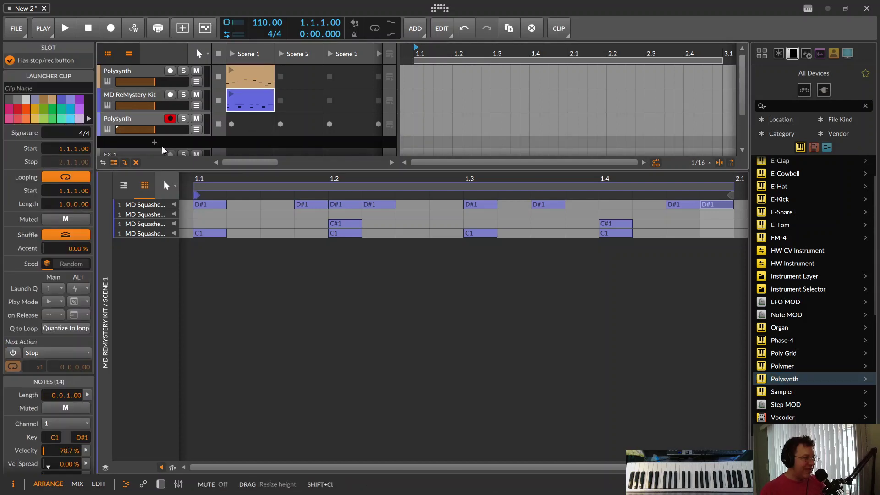
Load the Bass LFO 1 preset from the Synth Bass category onto the second Polysynth track.
left_click(105, 133)
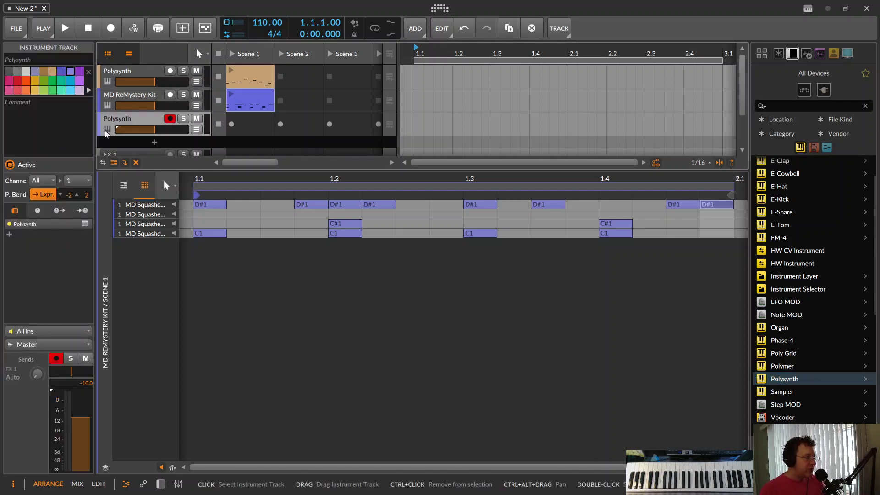
double_click(106, 135)
left_click(148, 361)
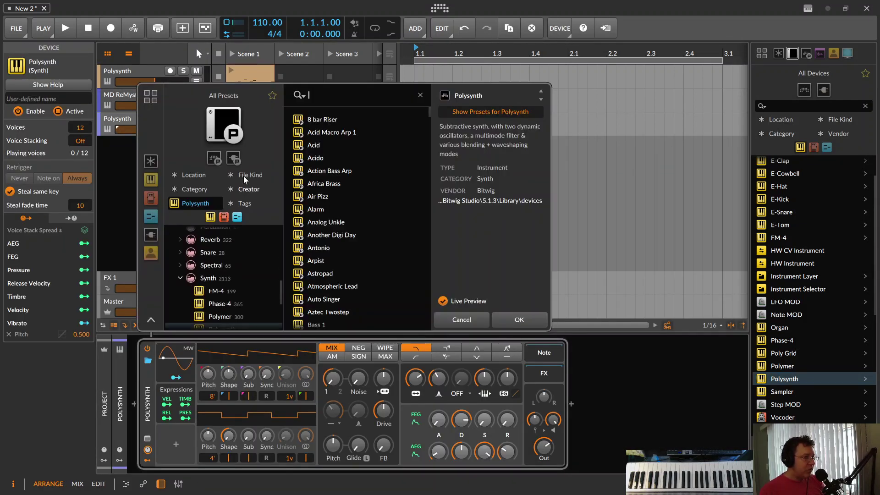
left_click(193, 189)
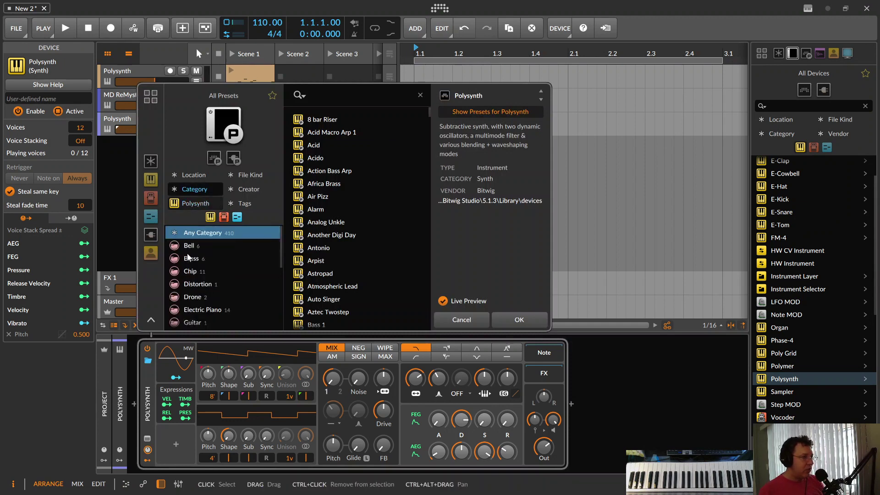
scroll(188, 284, "down", 5)
left_click(194, 310)
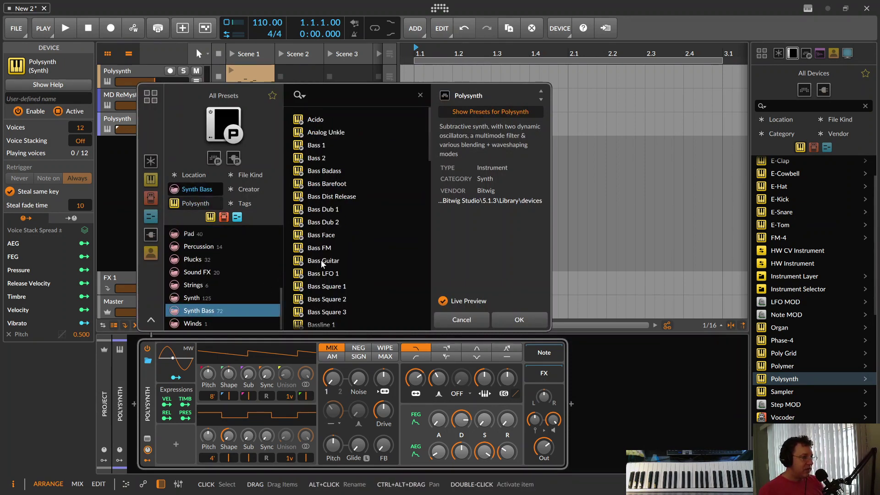
left_click(323, 274)
double_click(323, 273)
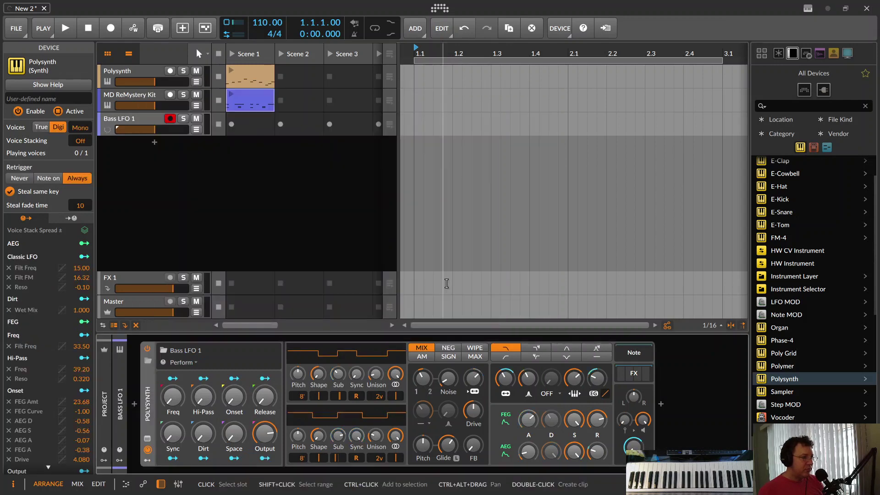
Create an empty Scene 1 clip on the bass track and open it for note editing with the track soloed.
double_click(249, 127)
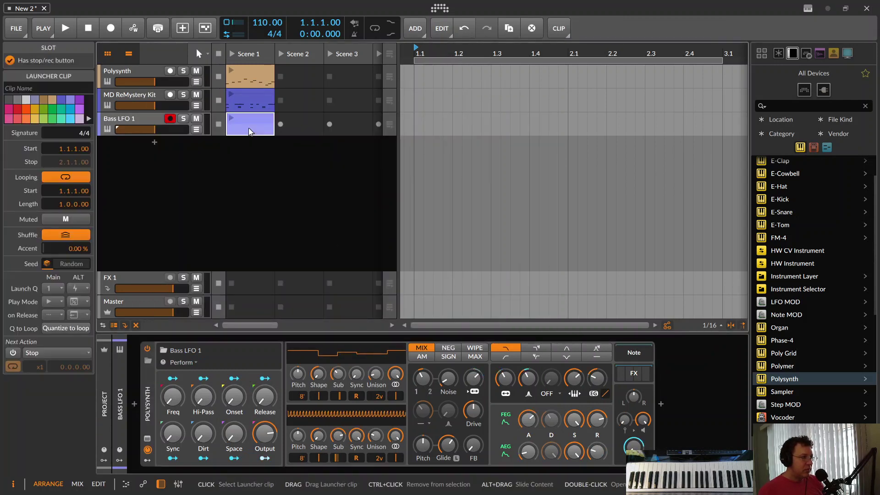
double_click(248, 118)
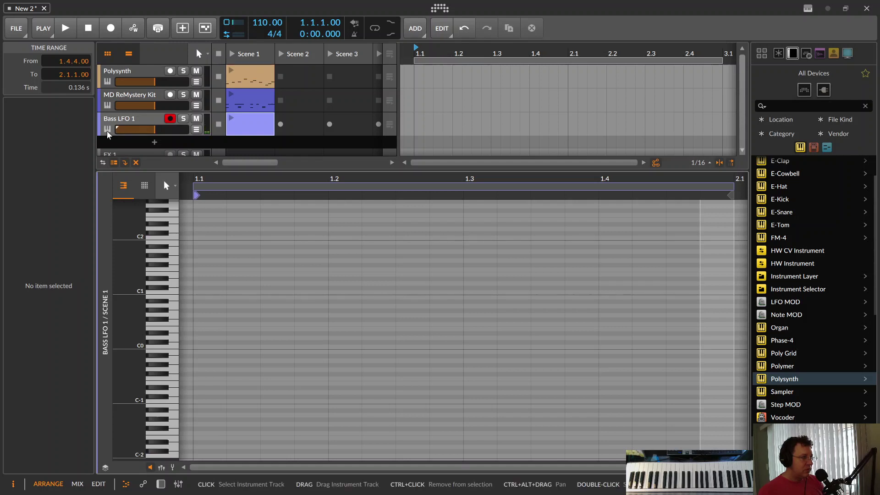
left_click(207, 129)
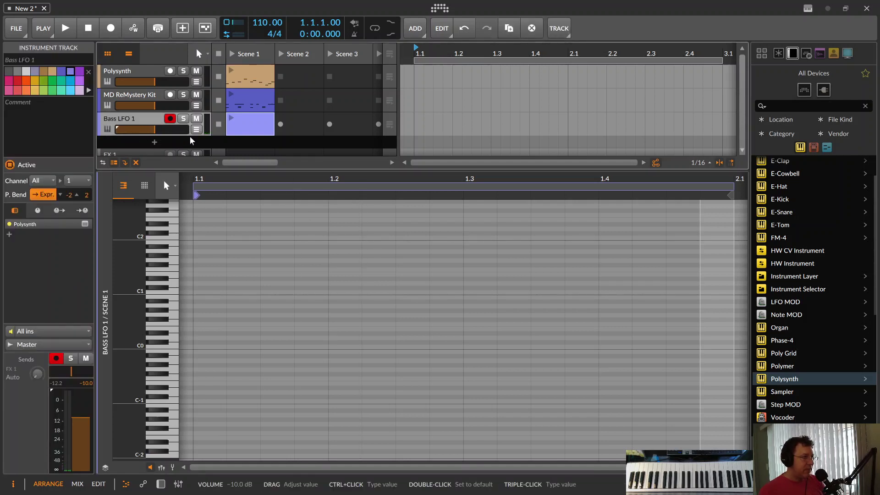
double_click(105, 130)
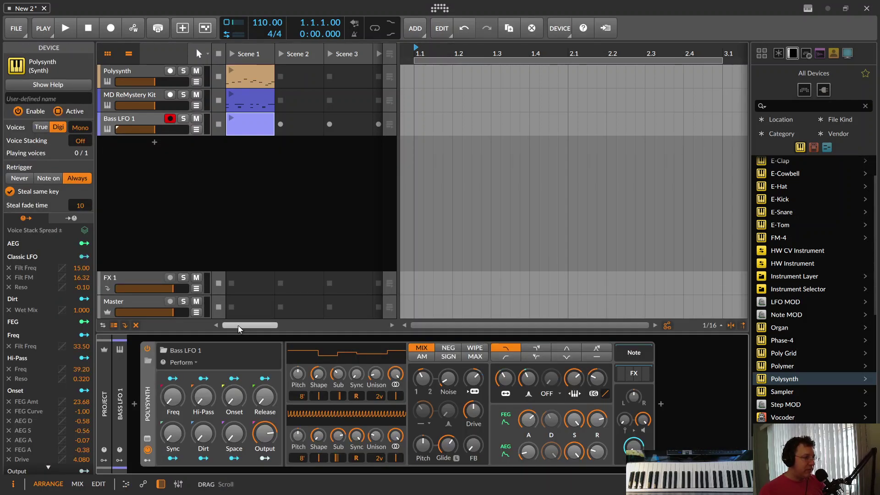
left_click(184, 118)
double_click(237, 125)
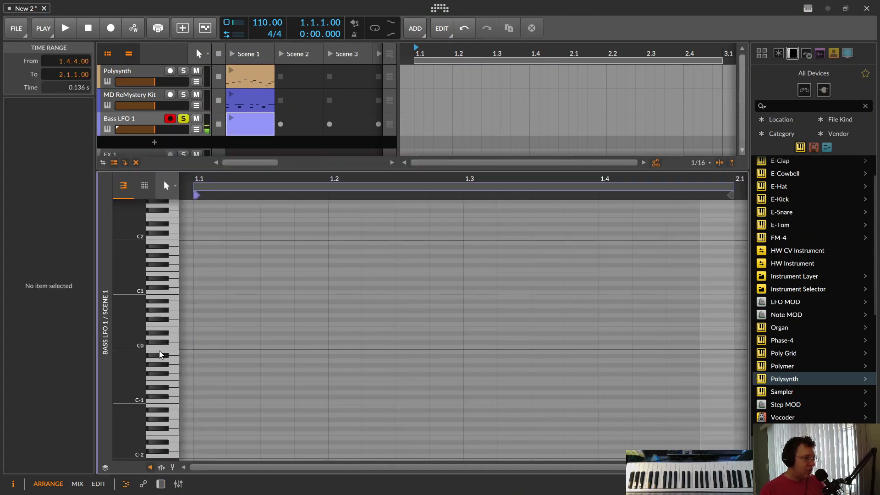
Place sixteenth-note A0 notes at 1.1.1, 1.1.2 and 1.1.3 in the bass clip.
left_click_drag(172, 291, 177, 309)
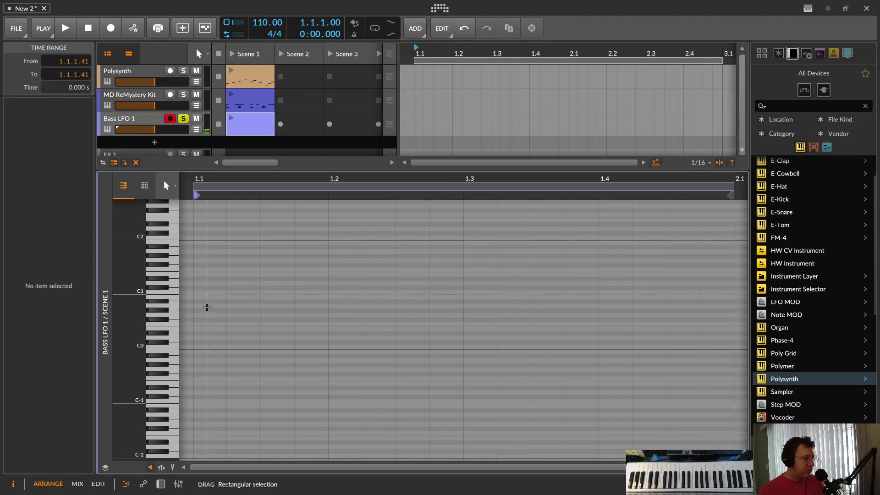
double_click(208, 306)
double_click(245, 306)
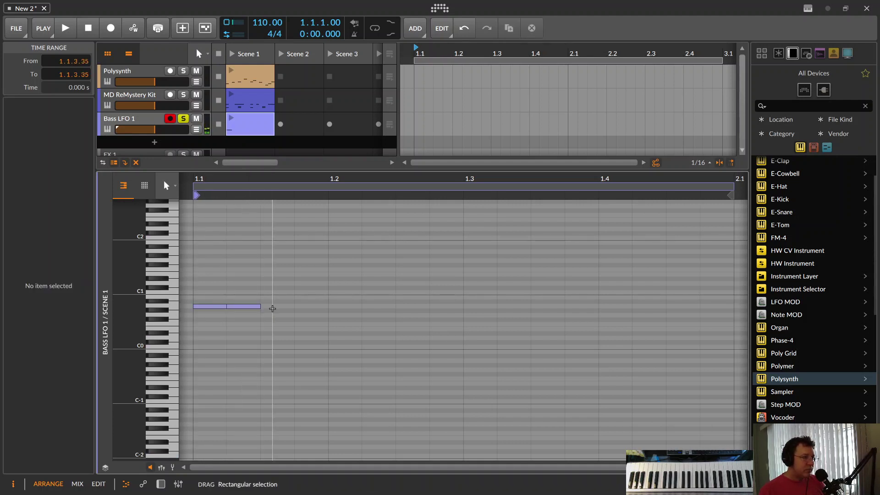
double_click(275, 311)
left_click_drag(287, 311, 287, 306)
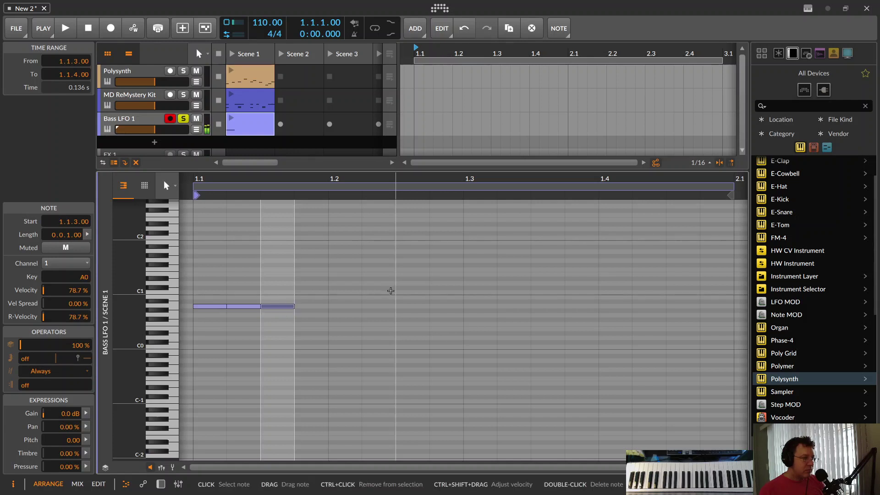
Add sixteenth-note A0 notes at 1.2.3, 1.2.4, 1.3.2 and 1.3.4 in the bass clip.
double_click(403, 306)
double_click(437, 307)
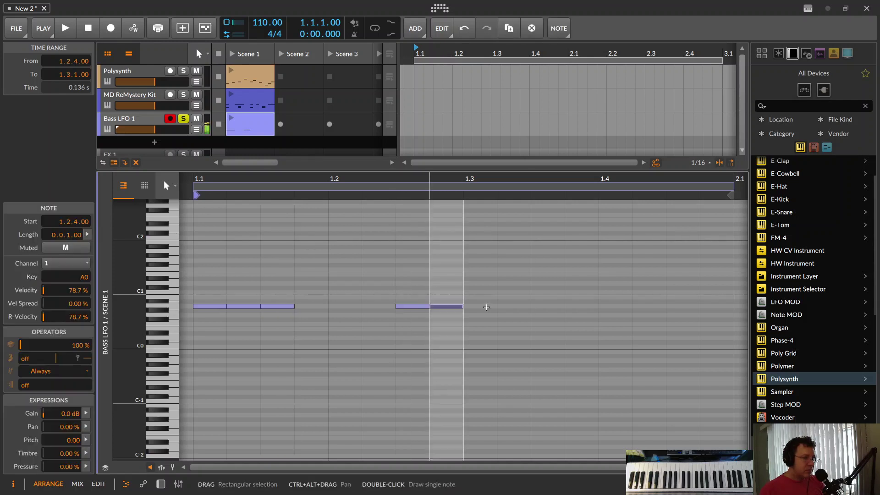
left_click(526, 307)
double_click(526, 307)
double_click(589, 307)
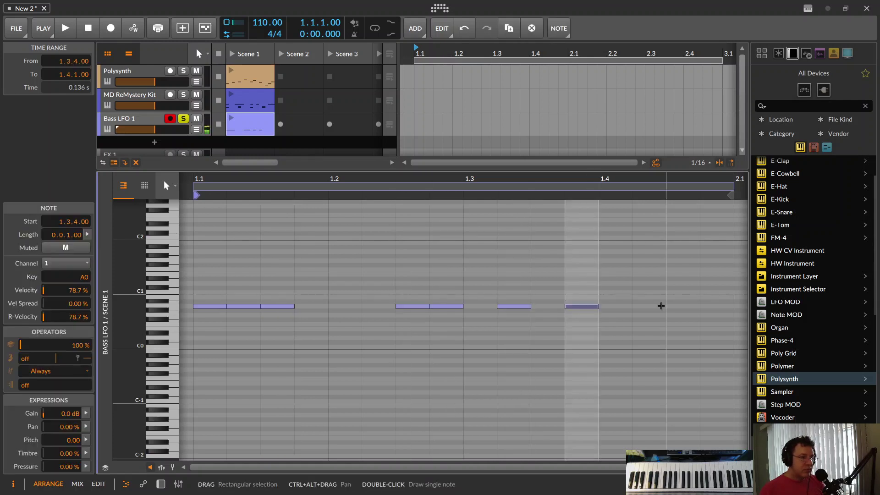
Add sixteenth-note A0 notes at 1.4.3 and 1.4.4 to finish the bar of the bass clip.
double_click(667, 309)
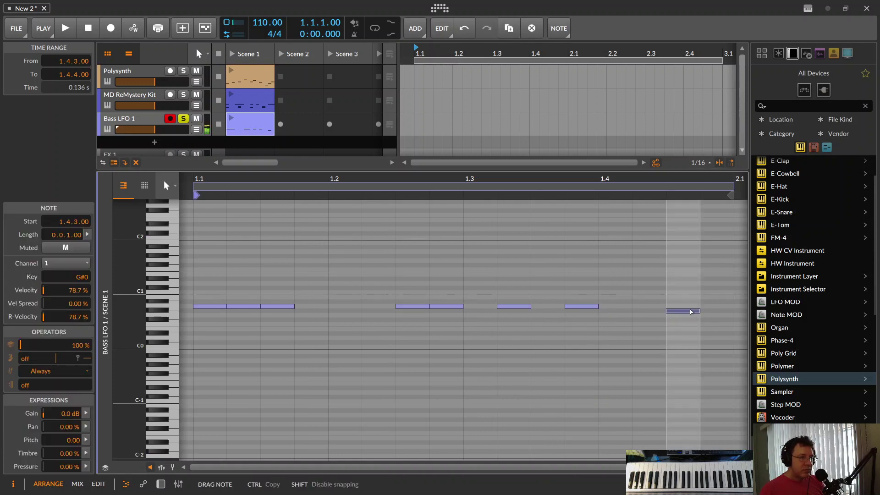
left_click_drag(690, 310, 691, 306)
double_click(716, 306)
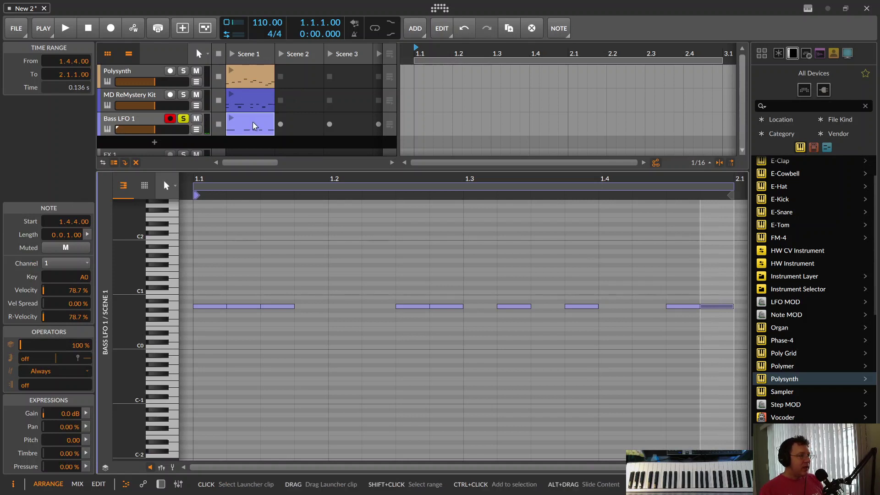
Set the bass clip's loop length to 2 bars and duplicate the first eight notes to 1.4.4, moving the copy down to F0.
left_click(239, 120)
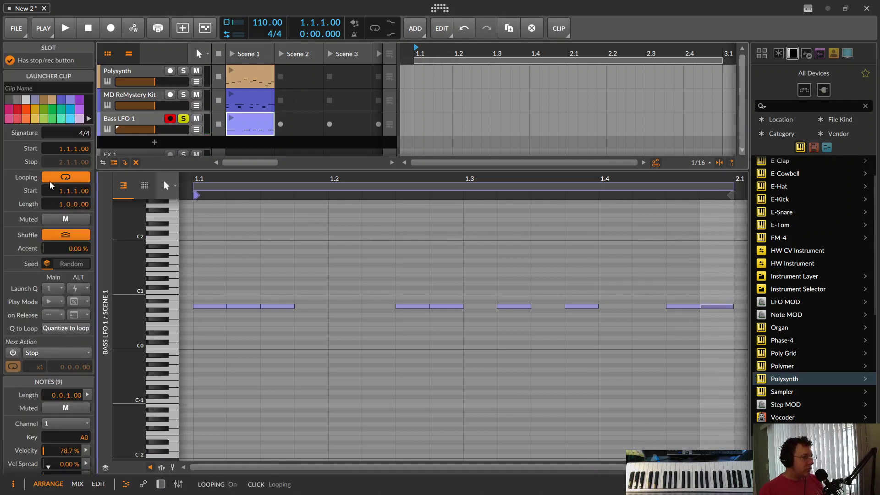
left_click_drag(55, 206, 59, 202)
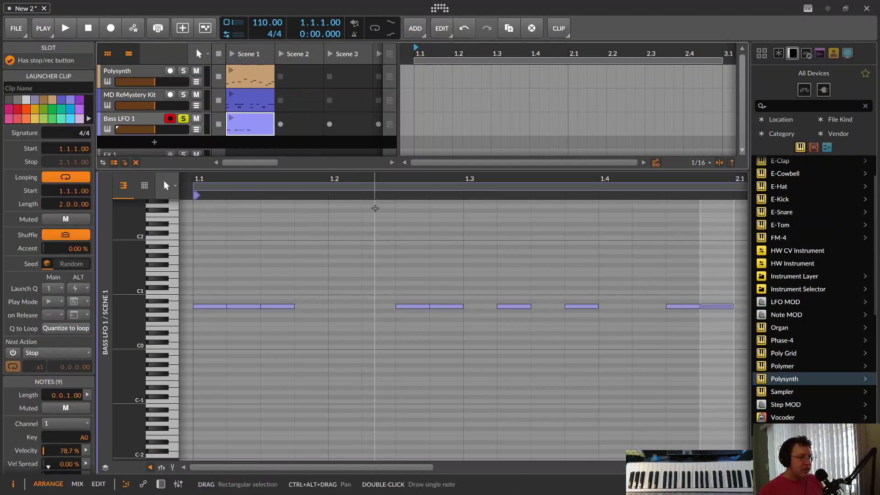
left_click_drag(373, 182, 418, 324)
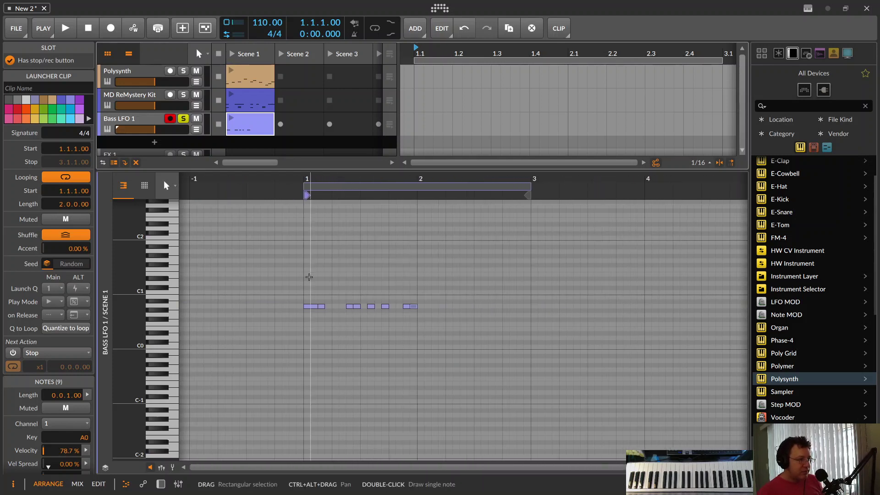
left_click_drag(305, 277, 416, 326)
key("ctrl+d")
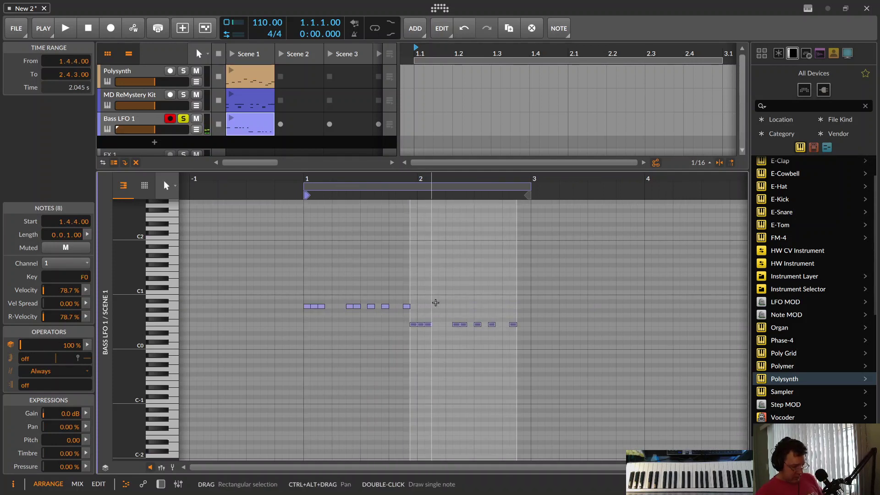
Duplicate the bass phrase to 2.4.3 on G0 and to 3.4.2 on F0, and extend the clip's loop to 4.4.1.
key("ctrl+d")
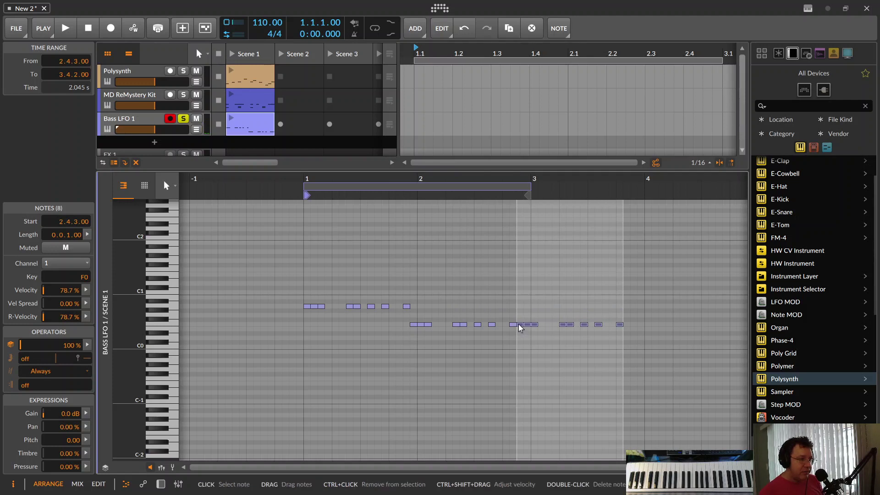
left_click_drag(523, 324, 524, 315)
key("ctrl+d")
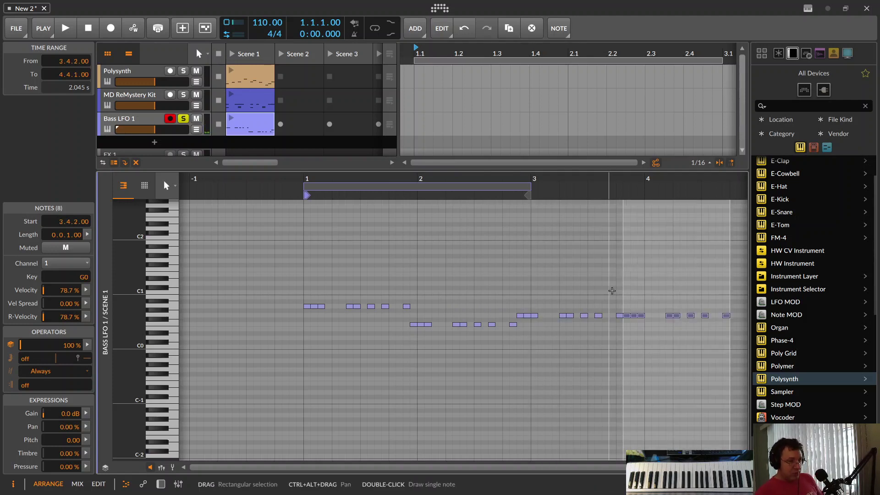
left_click_drag(625, 318, 626, 325)
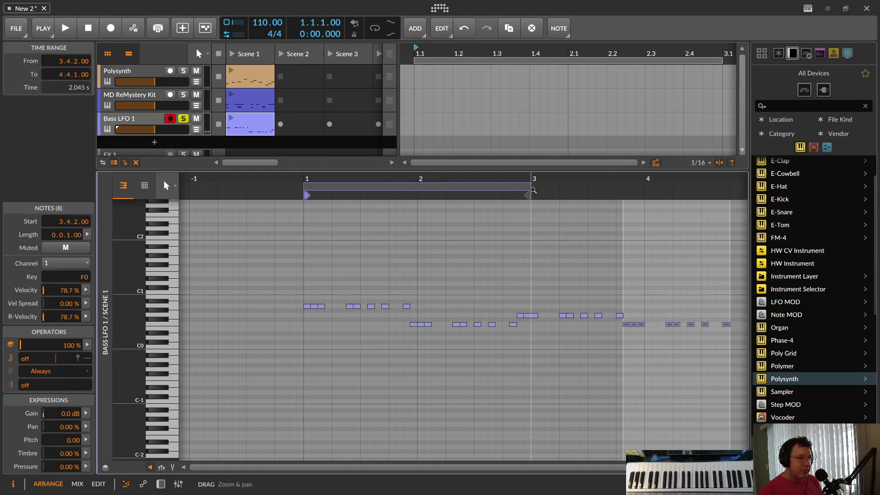
left_click_drag(529, 186, 718, 196)
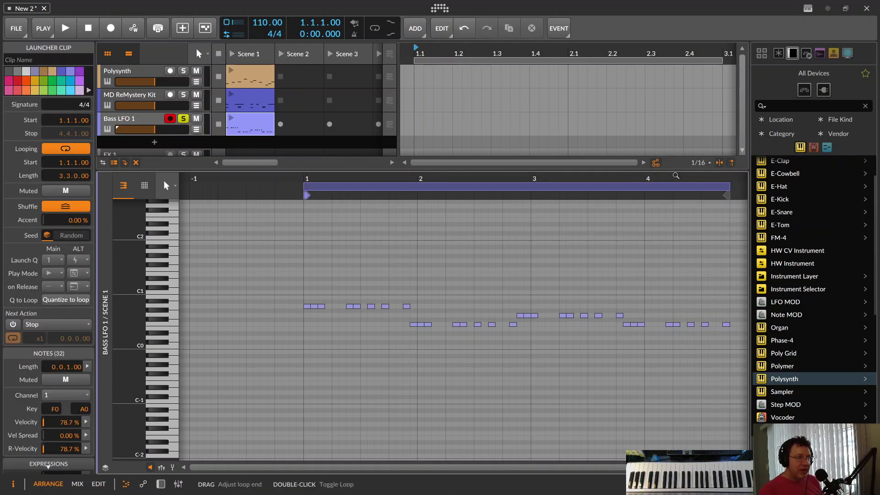
Launch the Scene 1 bass clip to listen to it.
key("space")
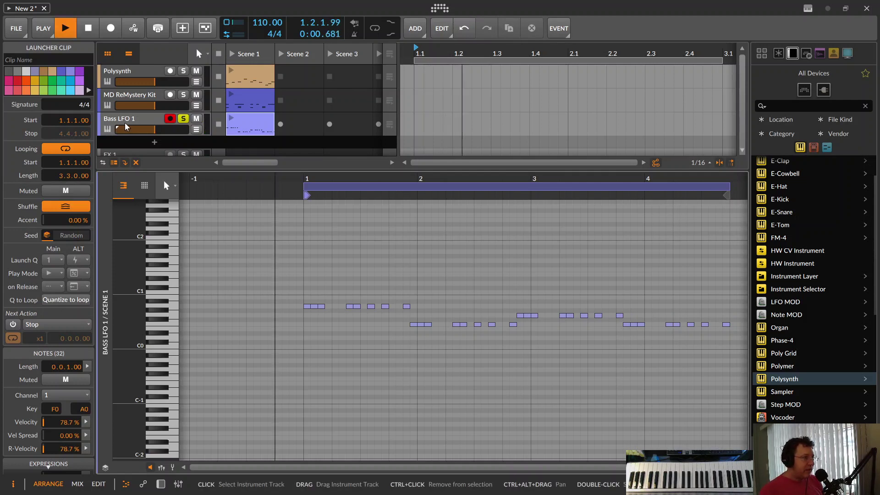
key("space")
left_click(231, 119)
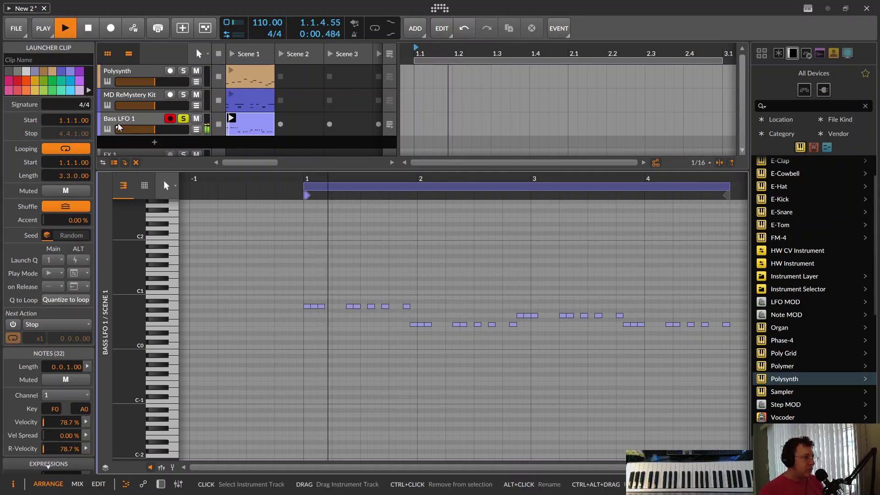
Browse the Synth Bass presets for the bass track's Polysynth and audition Bass Dub 1 and Bass Face.
left_click(110, 132)
double_click(110, 132)
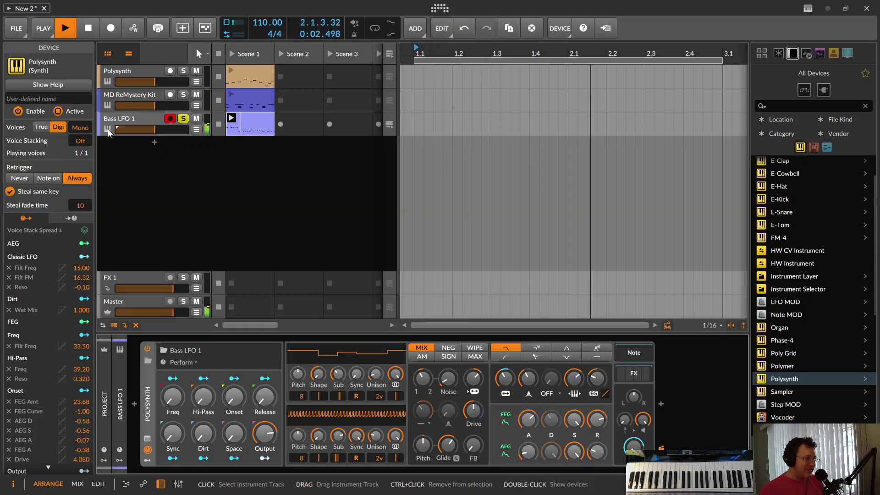
key("b")
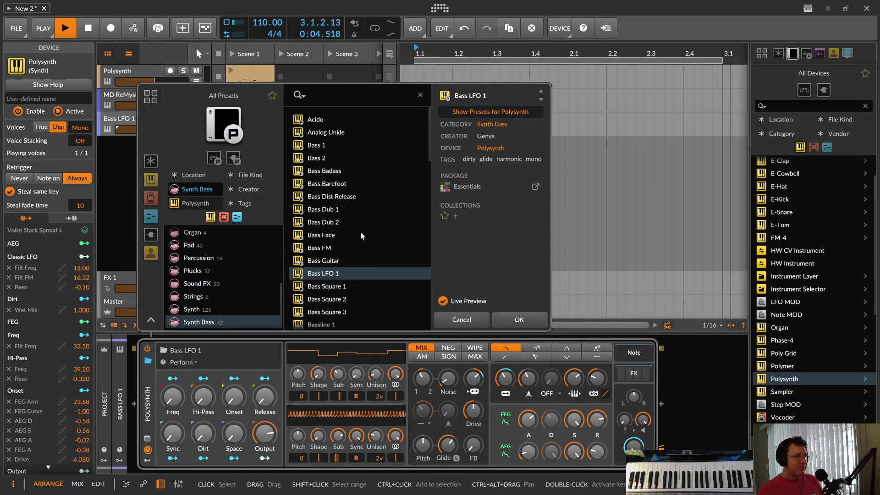
left_click(339, 209)
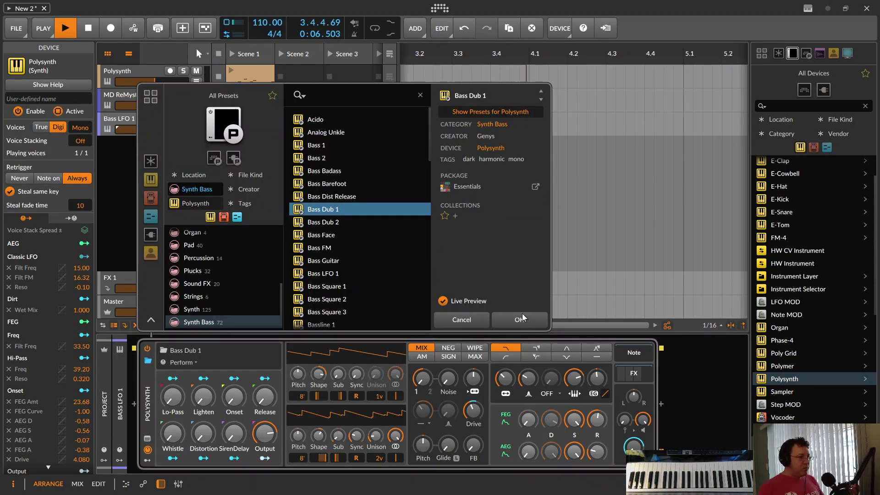
left_click(337, 234)
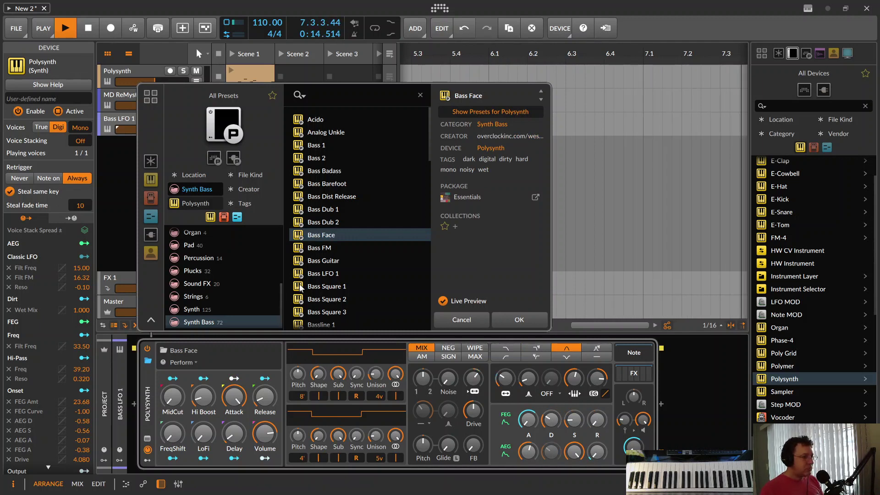
Compare the Bass Square 1, 2 and 3 and Bass Guitar presets and load Bass Square 1 on the bass track.
left_click(345, 289)
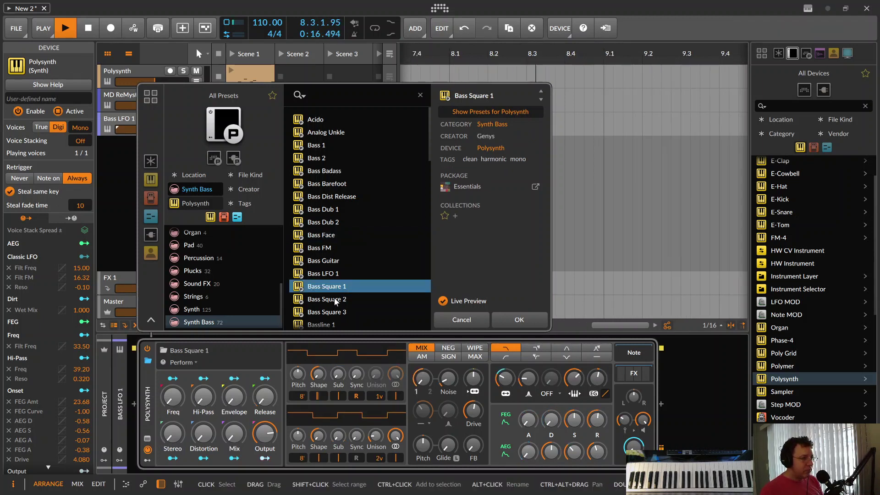
left_click(334, 298)
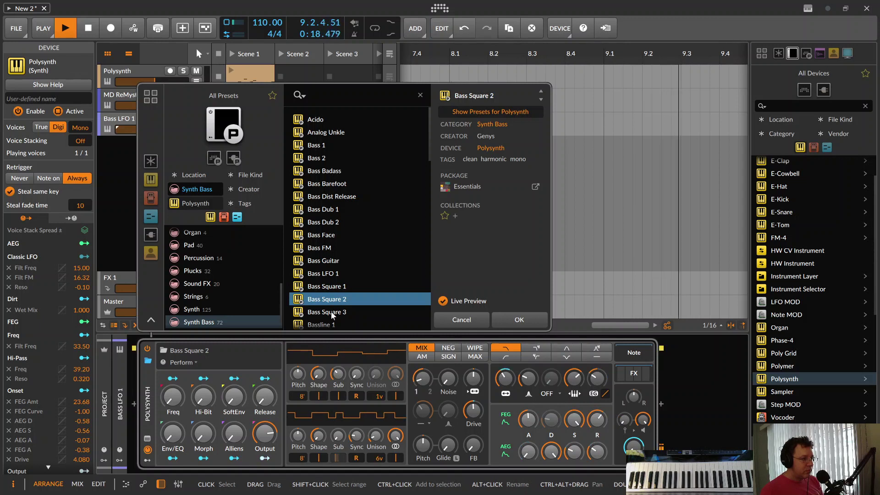
left_click(332, 314)
left_click(331, 286)
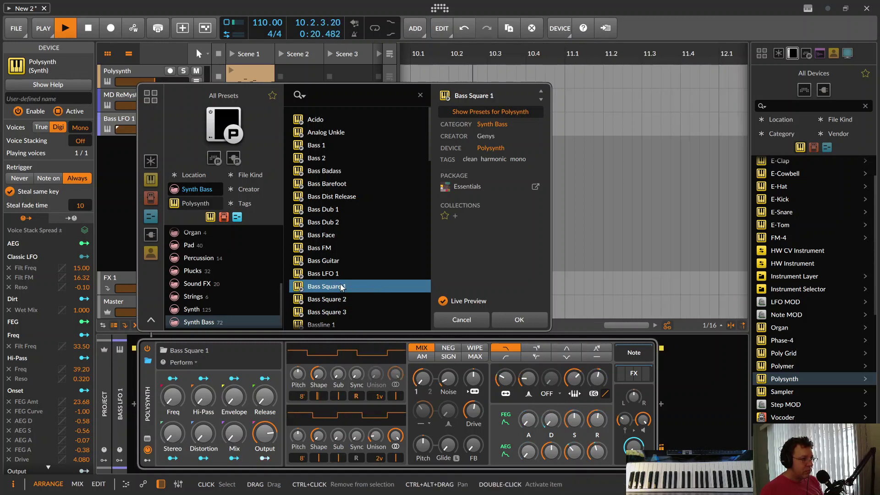
left_click(325, 258)
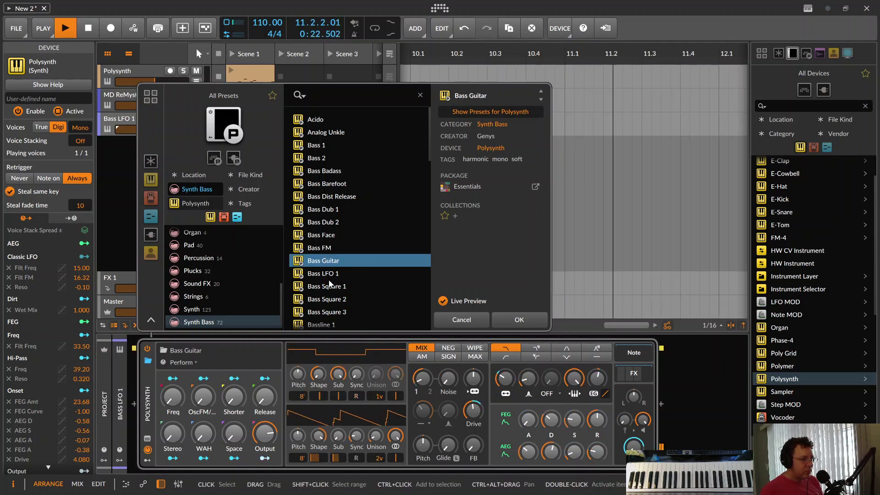
left_click(357, 286)
left_click(511, 318)
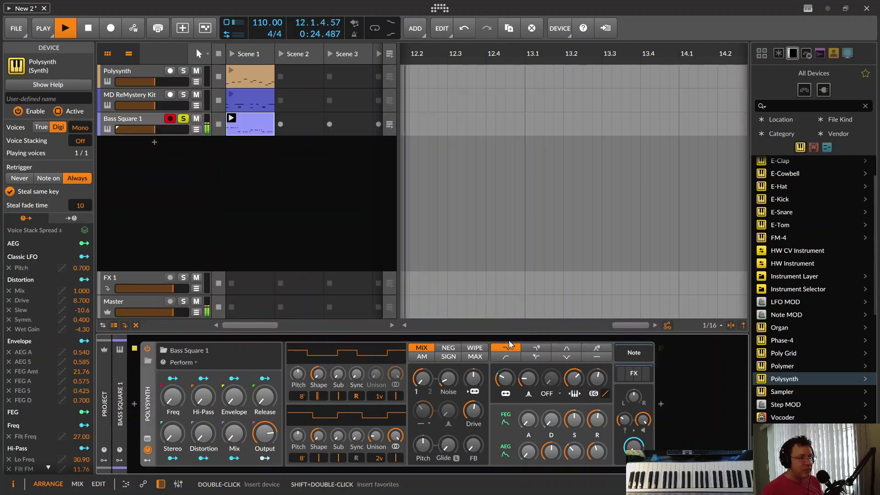
Unsolo the bass track and play Scene 1 to hear all three clips together.
key("space")
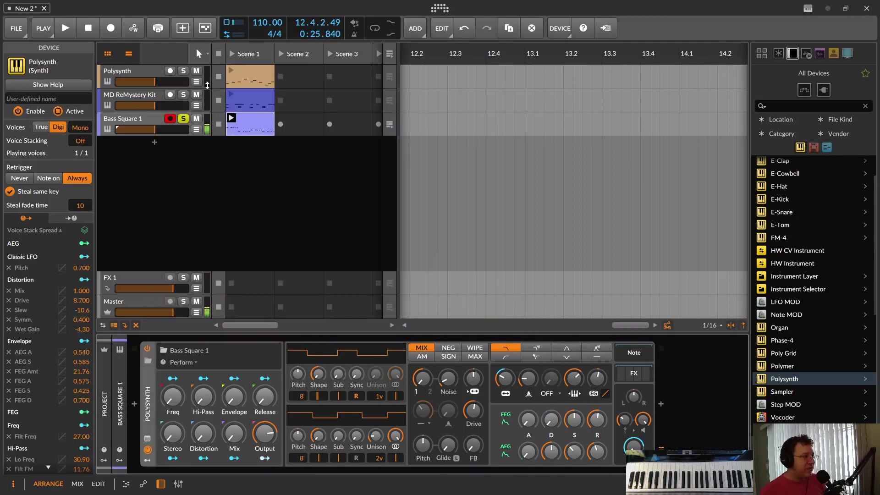
left_click(180, 121)
left_click(236, 60)
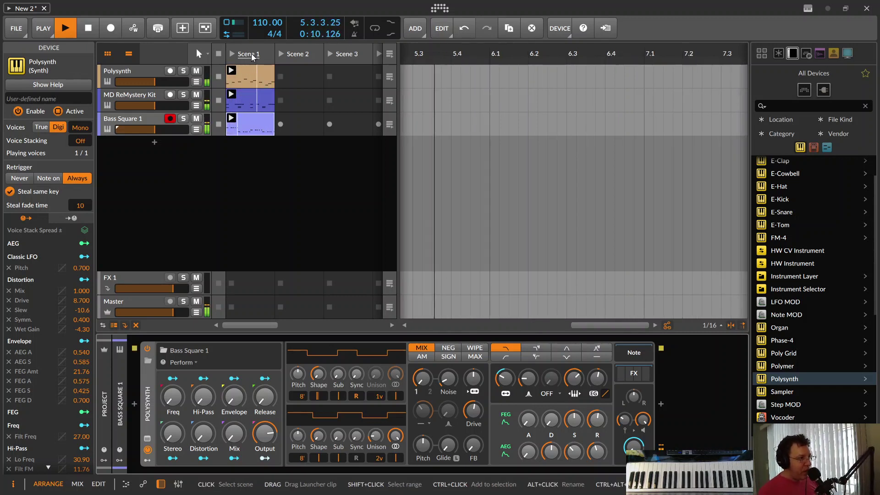
key("space")
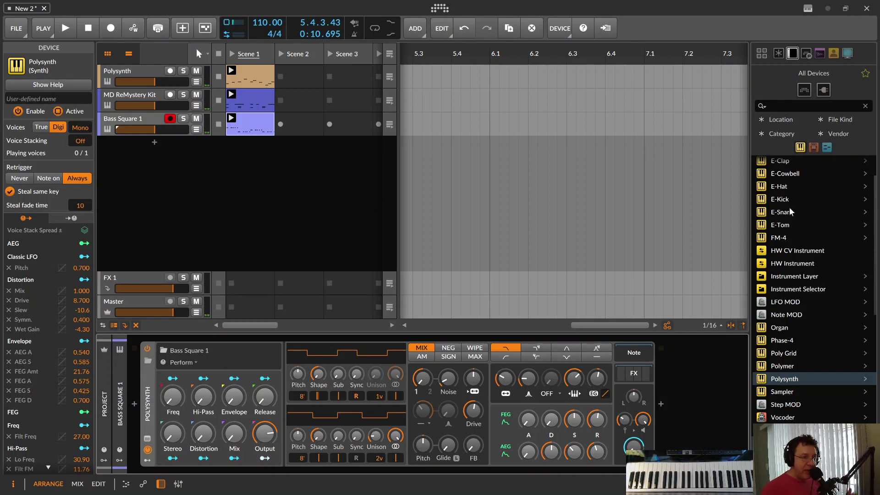
Filter the device browser to audio effects, enlarge the Polysynth track and add a Bit-8 after its synth.
left_click(813, 148)
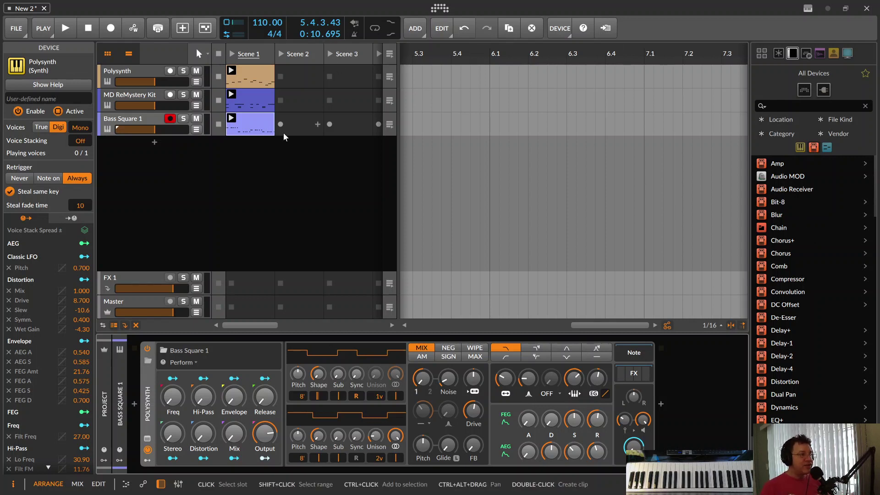
left_click_drag(182, 87, 183, 122)
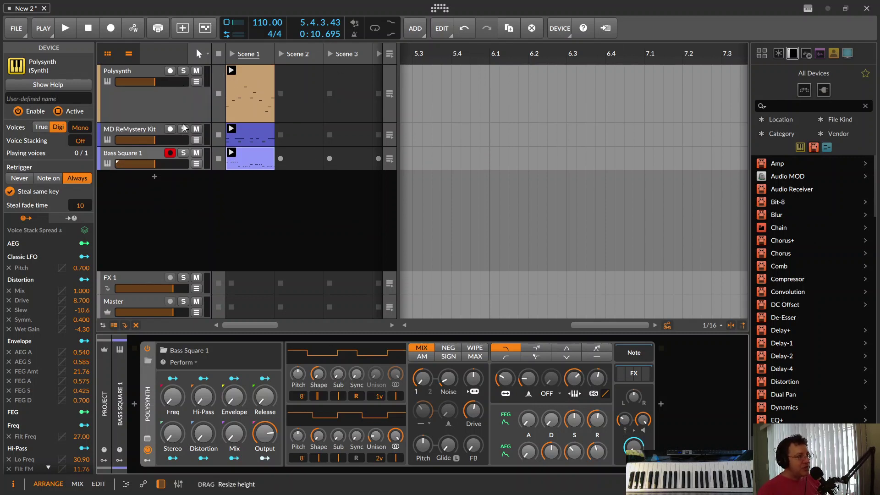
left_click_drag(763, 205, 177, 130)
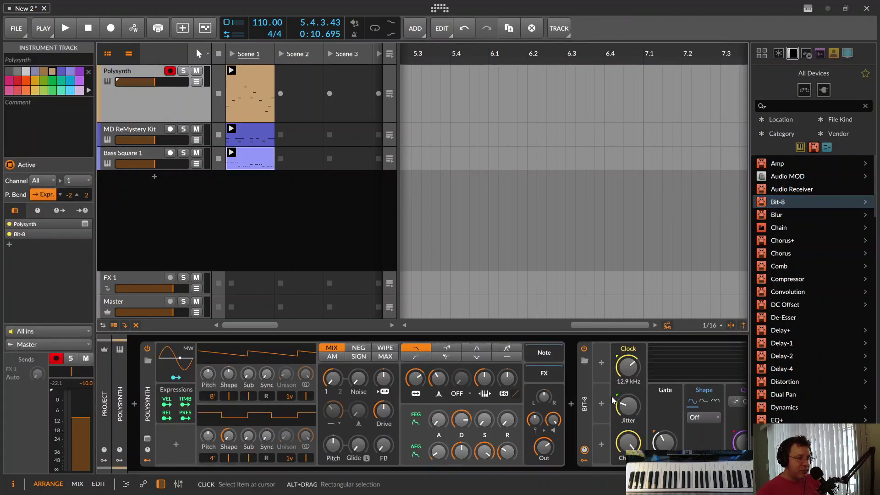
scroll(417, 467, "down", 3)
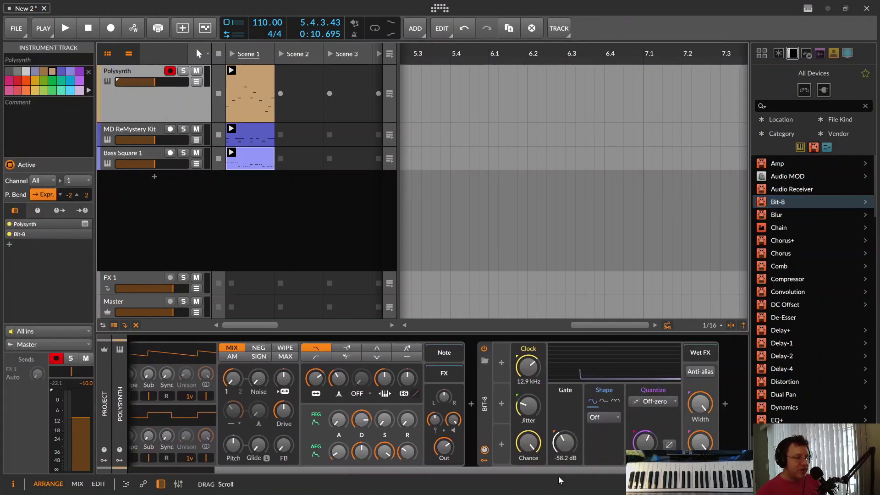
Open Bit-8's help view and set the clock to 2.56 kHz, gate threshold to -59.4 dB and quantization level to -47.9 dB.
right_click(485, 375)
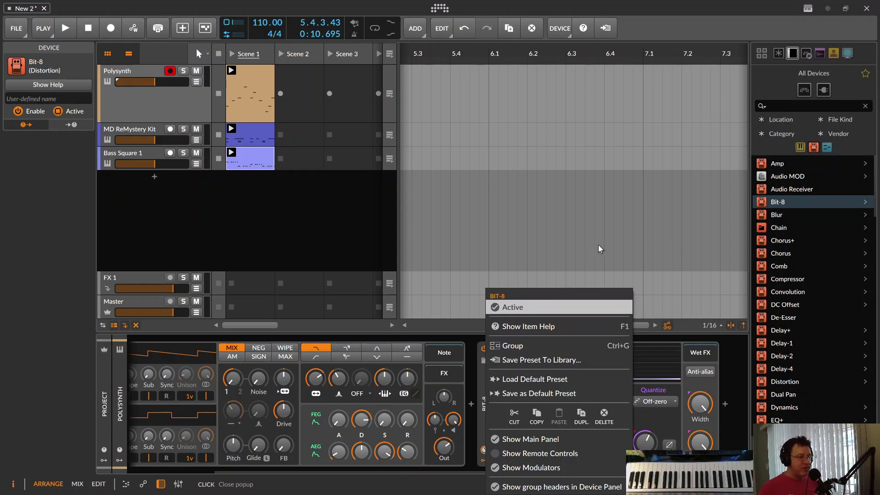
left_click(529, 326)
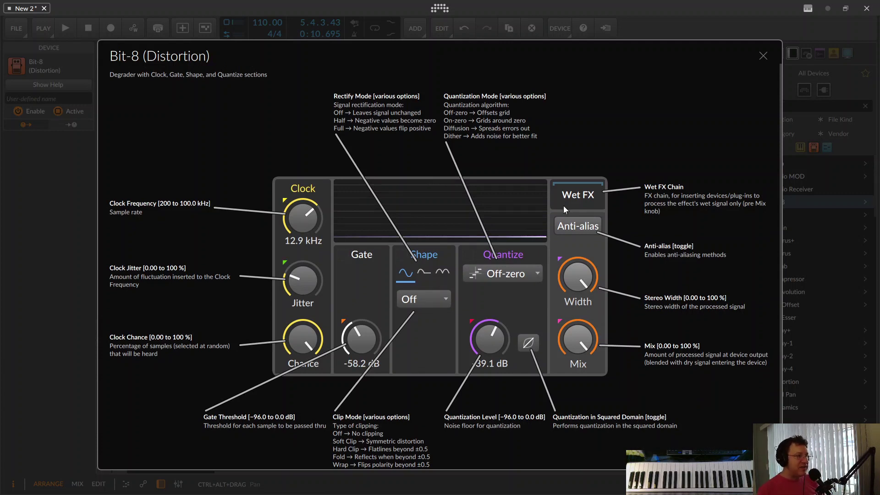
left_click_drag(303, 217, 304, 250)
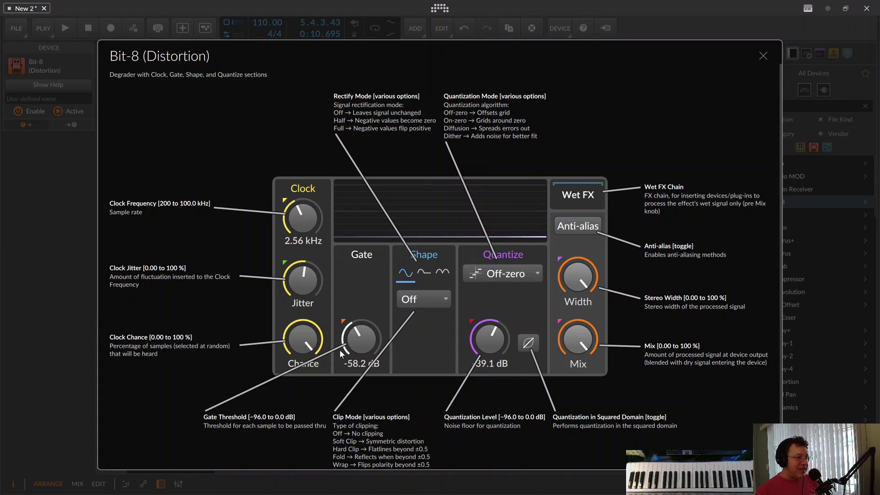
left_click_drag(361, 339, 362, 323)
left_click_drag(489, 339, 489, 354)
Set Bit-8 to half rectification with Soft Clip, choose Diffusion quantization, reduce its width and mix, and close the help view.
left_click(439, 299)
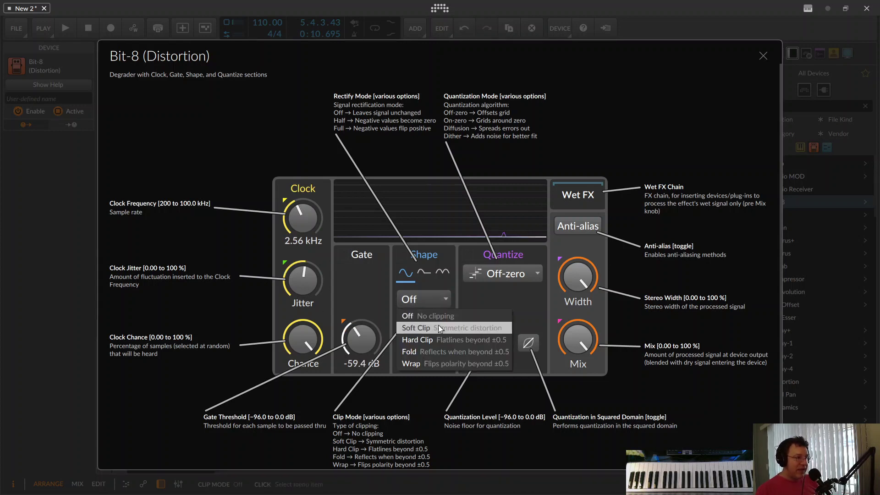
left_click(414, 328)
left_click(495, 277)
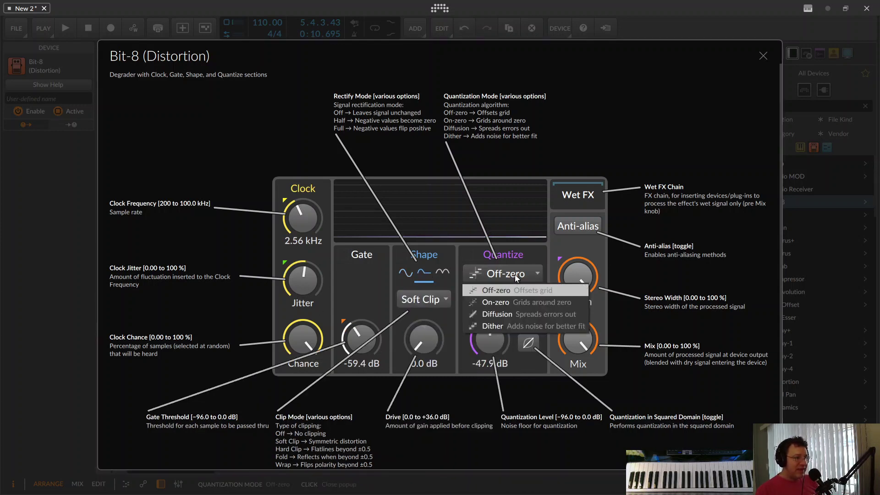
left_click(514, 276)
left_click(510, 278)
left_click(510, 279)
left_click(509, 274)
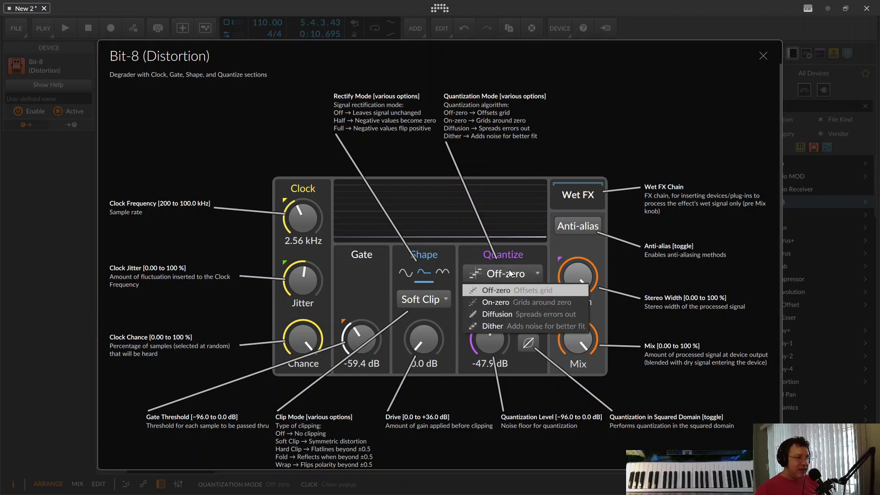
left_click(497, 314)
left_click_drag(576, 327, 576, 344)
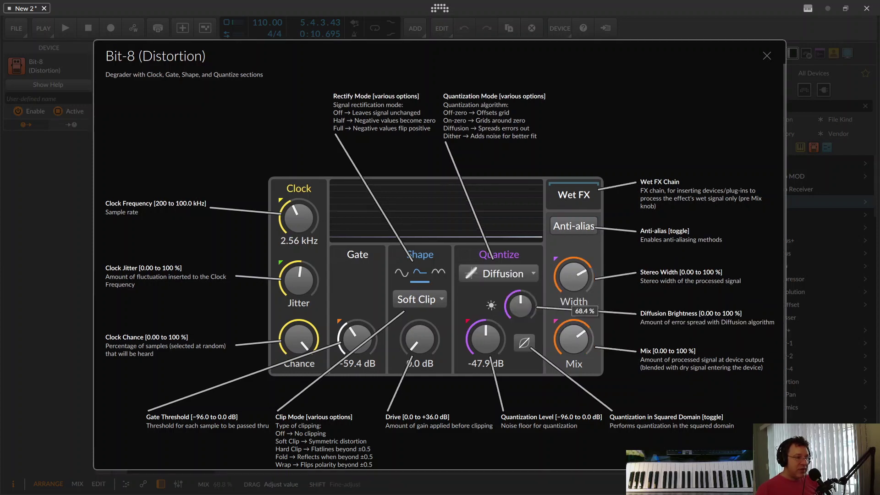
left_click(766, 56)
Play the loop and lower Bit-8's clock frequency to 728 Hz in its help view.
key("space")
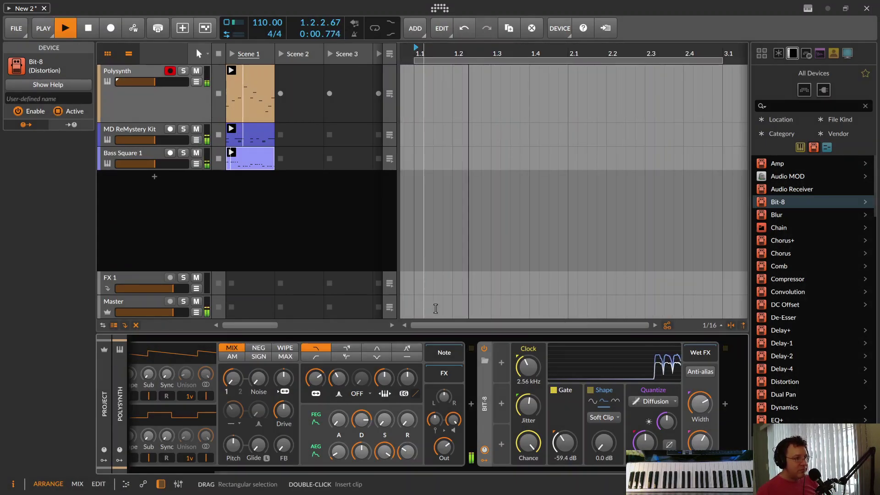
right_click(482, 376)
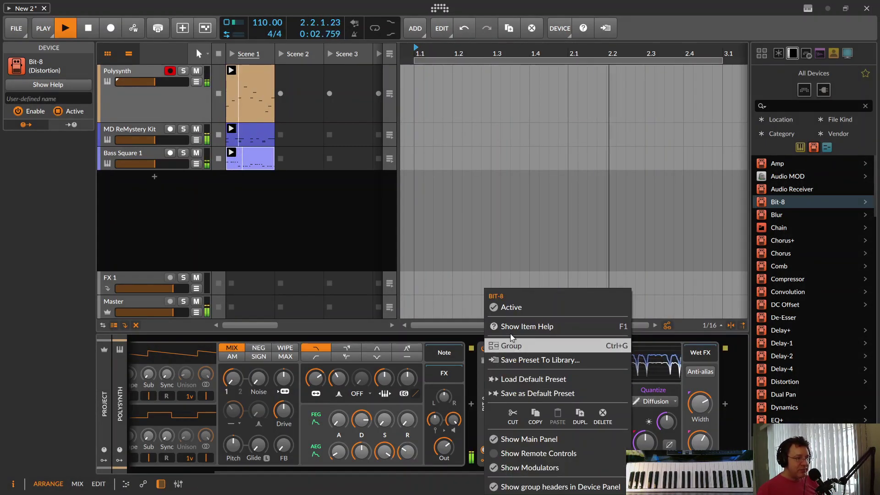
left_click(522, 324)
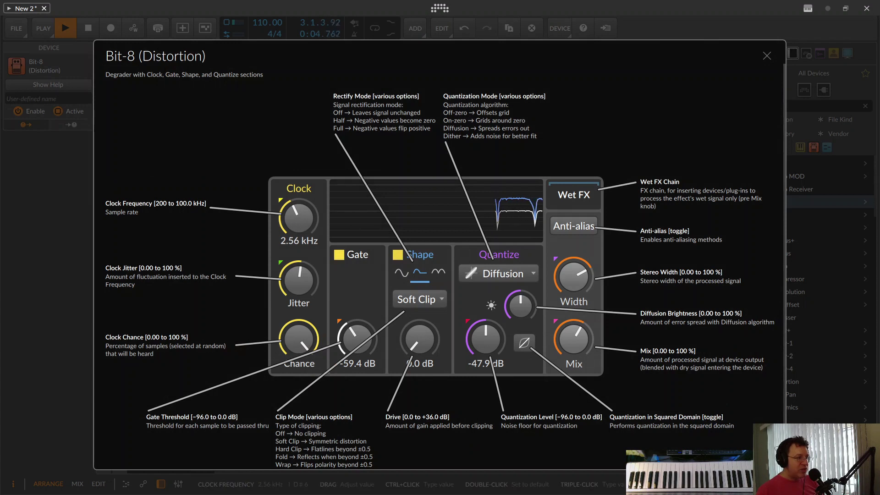
mouse_move(298, 218)
left_mouse_down()
mouse_move(298, 183)
mouse_move(298, 229)
left_mouse_up()
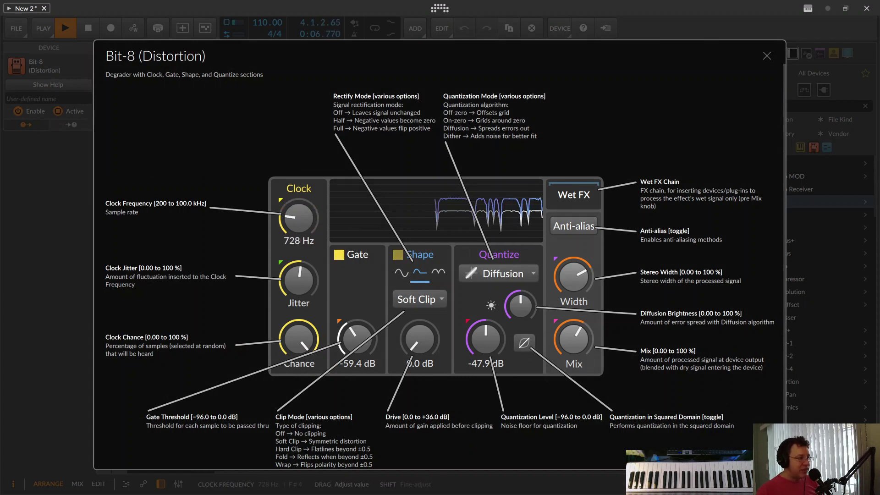
key("space")
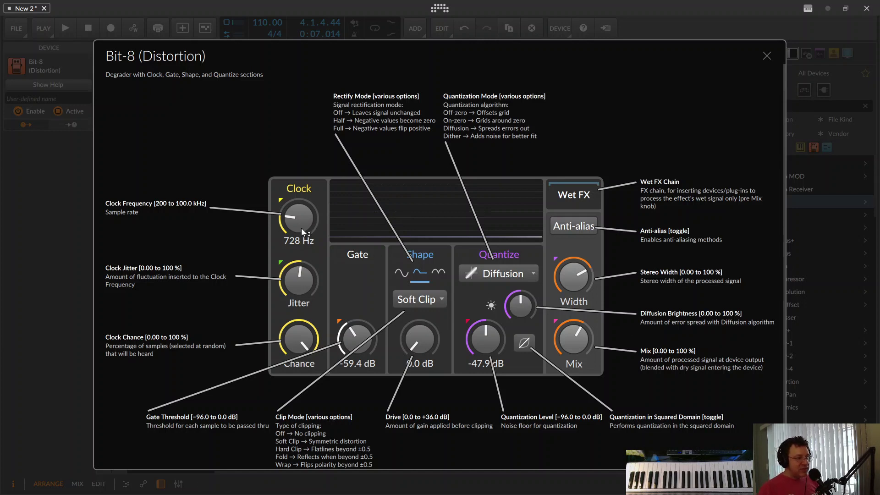
During playback, set Bit-8's clock to 3.40 kHz and gate threshold to -95.6 dB, and reduce the clock jitter and chance.
key("space")
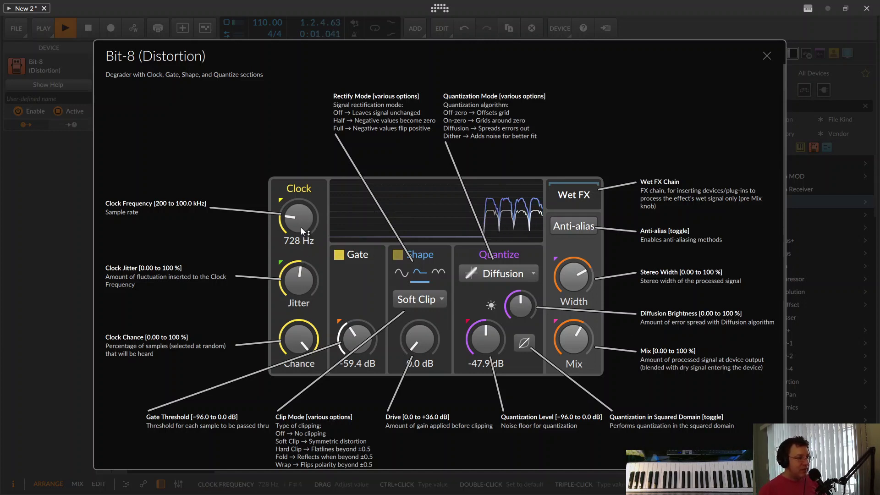
mouse_move(301, 227)
left_mouse_down()
mouse_move(300, 179)
mouse_move(301, 222)
left_mouse_up()
left_click_drag(299, 280, 299, 297)
mouse_move(298, 339)
left_mouse_down()
mouse_move(298, 362)
mouse_move(298, 323)
left_mouse_up()
left_click_drag(357, 339, 357, 367)
mouse_move(298, 218)
left_mouse_down()
mouse_move(298, 183)
mouse_move(299, 211)
left_mouse_up()
Try Bit-8's Fold clip mode, settle on Hard Clip and raise the mix to maximum.
left_click(409, 298)
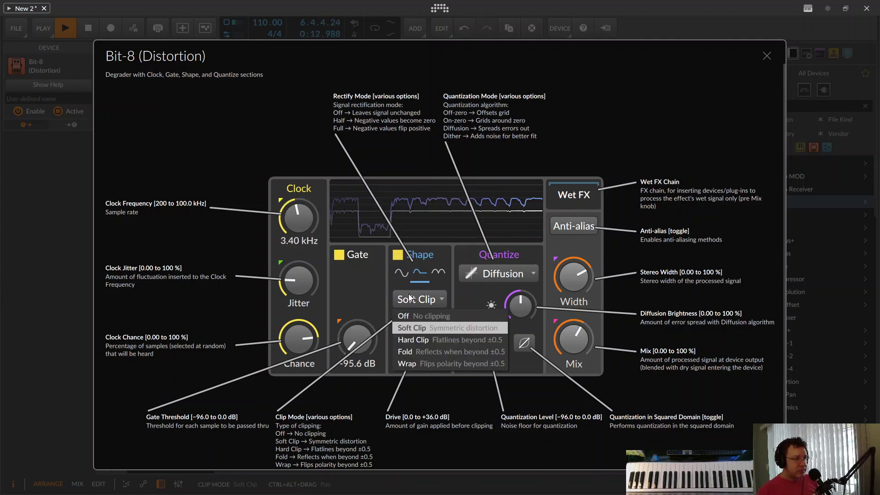
left_click(414, 352)
left_click(414, 299)
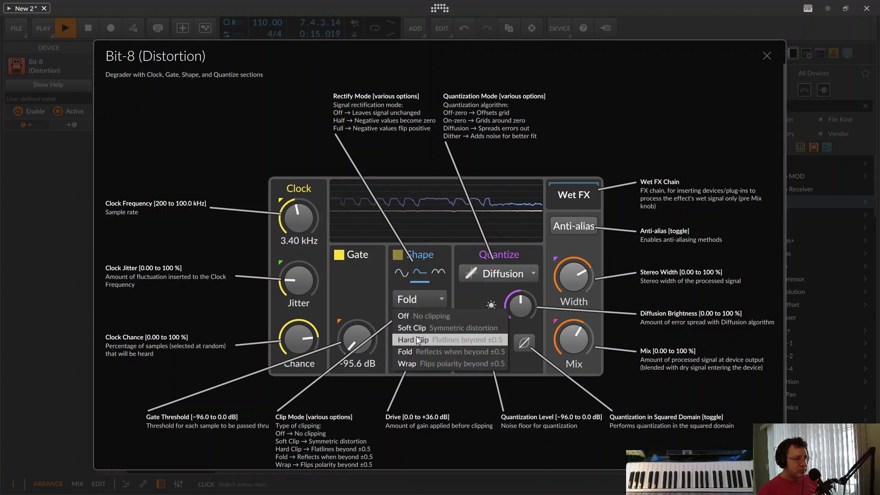
left_click(414, 339)
left_click_drag(574, 341, 574, 323)
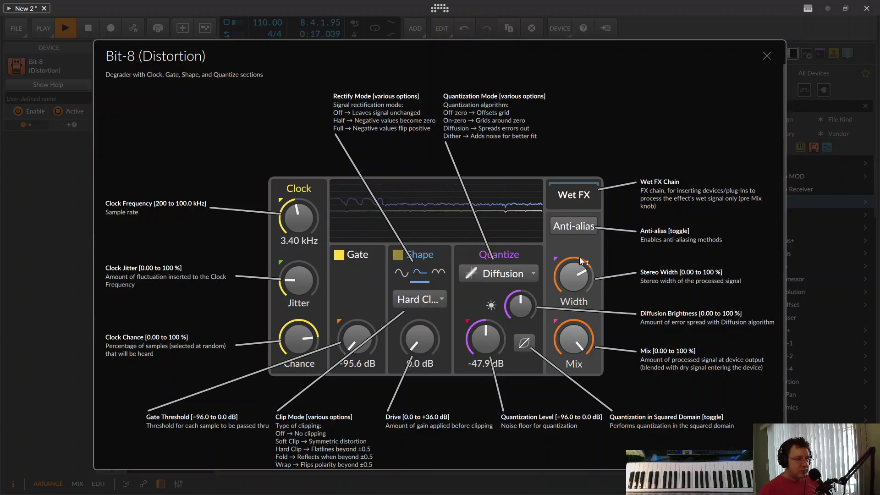
Reduce Bit-8's stereo width, switch its quantization mode to Off-zero and set the quantization level to -27.6 dB.
mouse_move(581, 261)
left_mouse_down()
mouse_move(581, 275)
mouse_move(574, 262)
left_mouse_up()
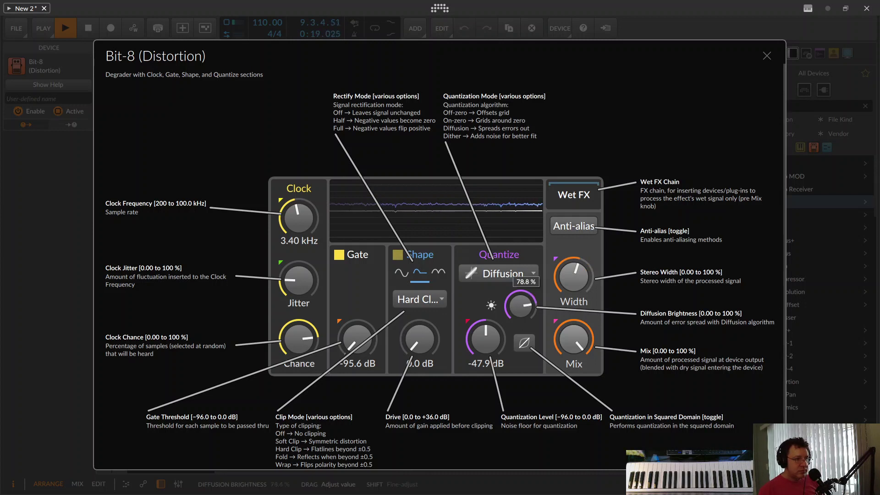
left_click(503, 273)
left_click(492, 290)
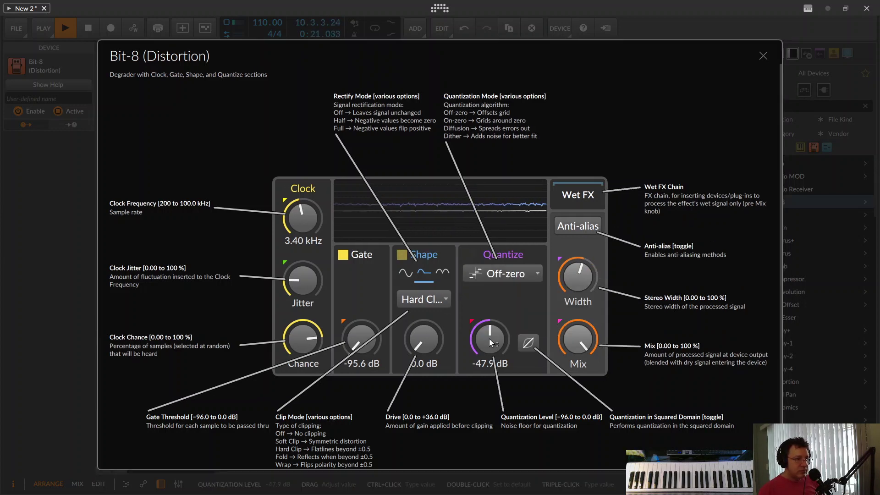
left_click_drag(491, 343, 492, 351)
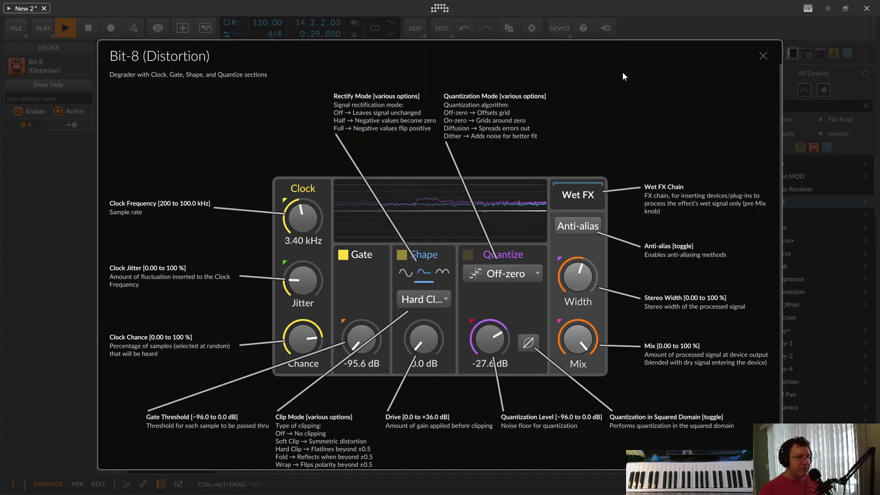
Close Bit-8's help view, solo the Polysynth track and briefly play the melody on its own.
left_click(763, 55)
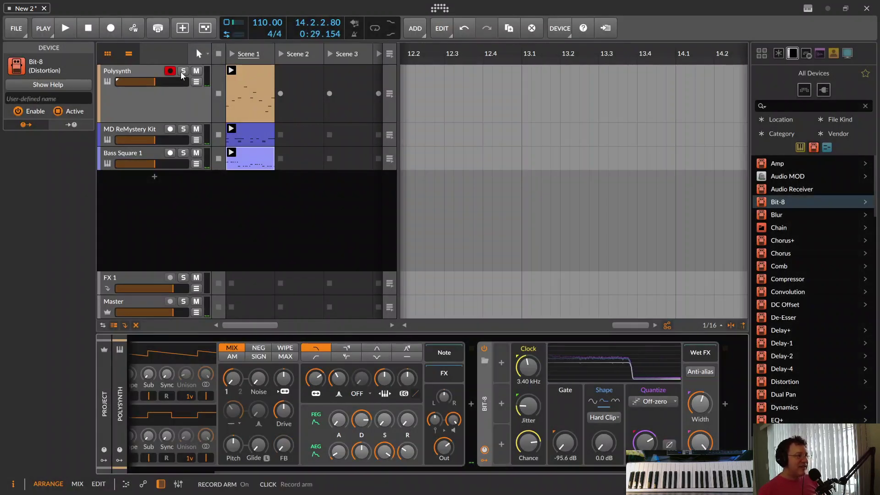
key("space")
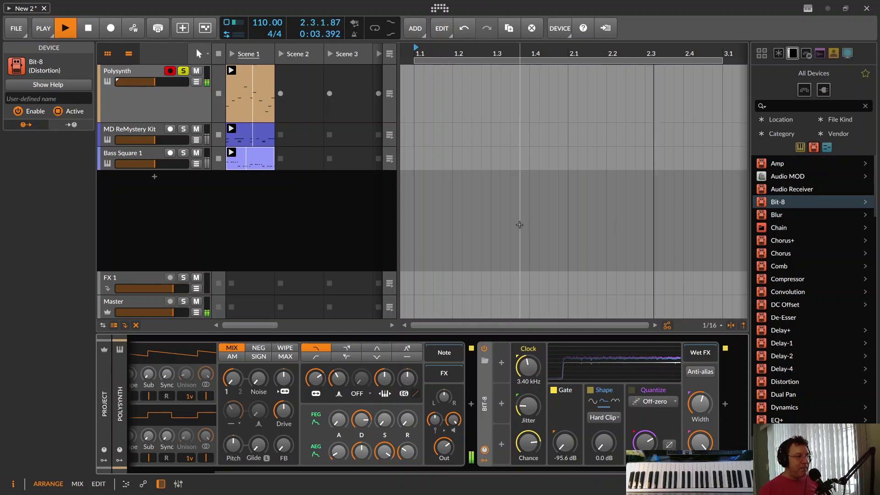
key("space")
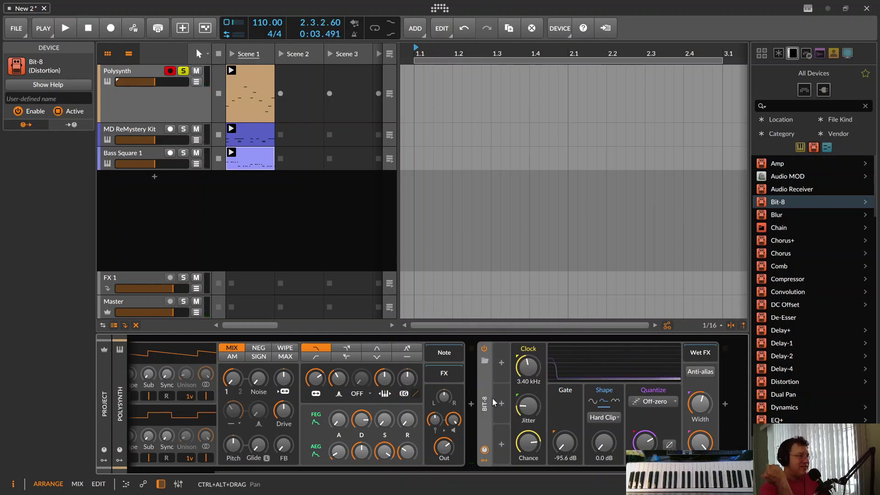
Reopen Bit-8's help view to review its parameter descriptions, and close it.
right_click(482, 370)
left_click(525, 327)
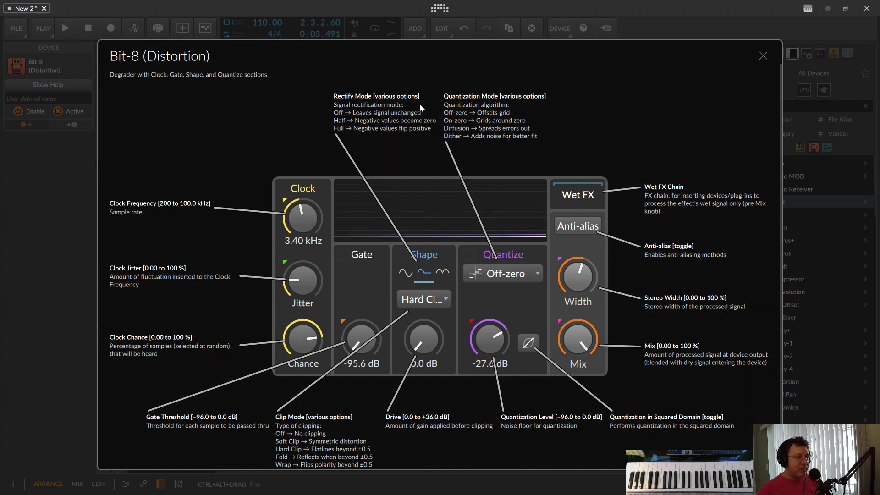
left_click(763, 56)
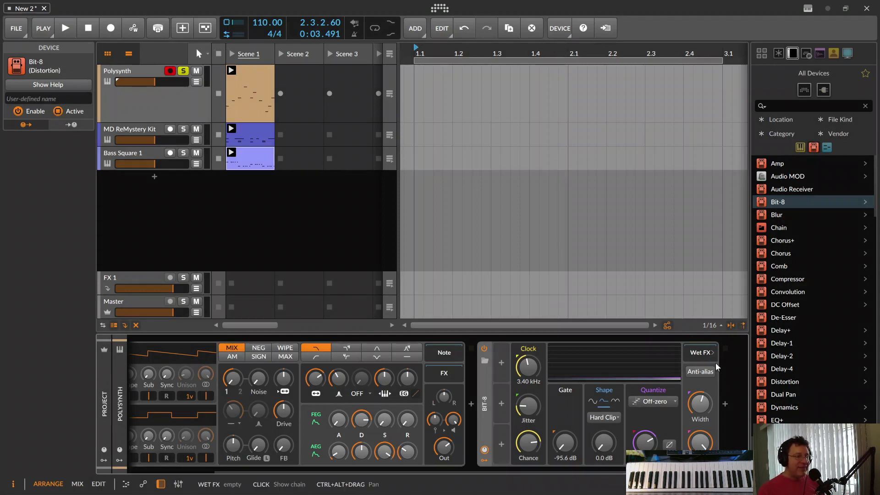
Browse audio effects for the slot after Bit-8, previewing Reverb and switching the preview to Delay+.
left_click(724, 404)
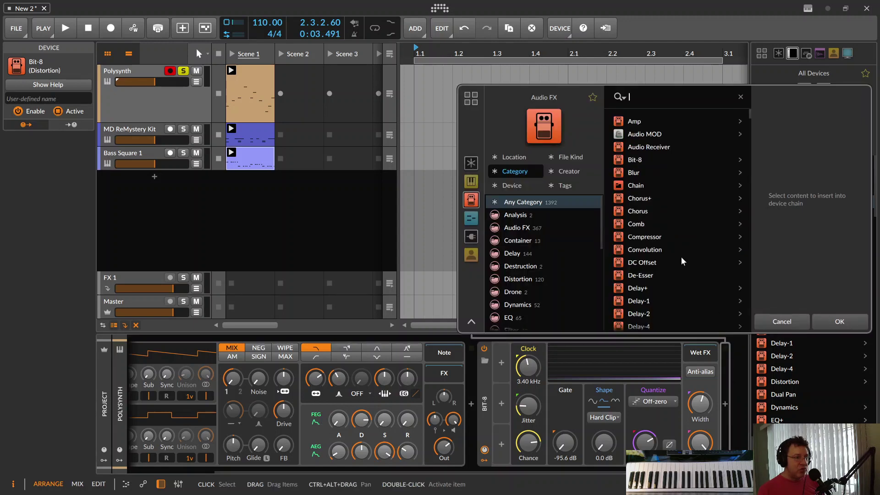
scroll(681, 262, "down", 15)
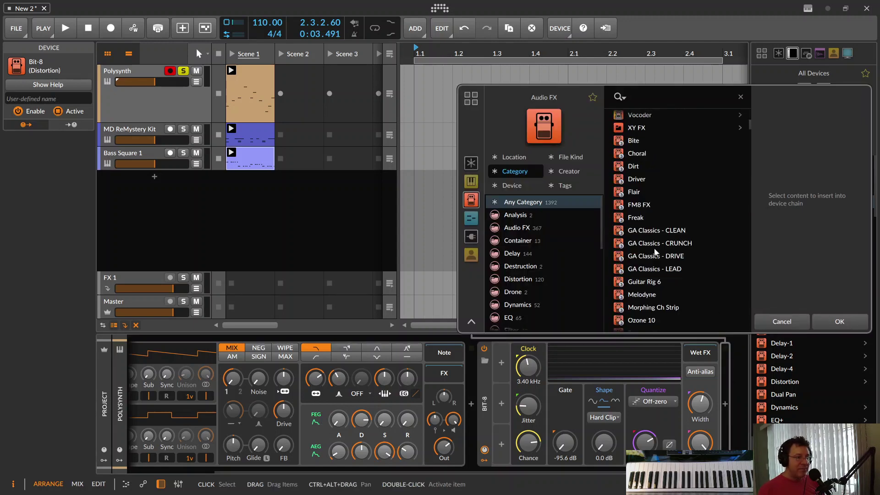
scroll(645, 235, "up", 3)
scroll(645, 259, "down", 3)
scroll(645, 259, "up", 7)
left_click(642, 170)
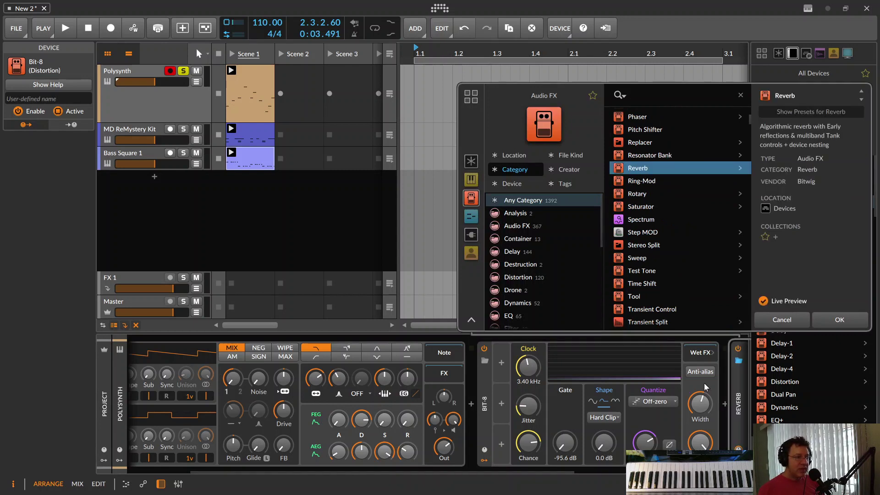
scroll(677, 229, "up", 10)
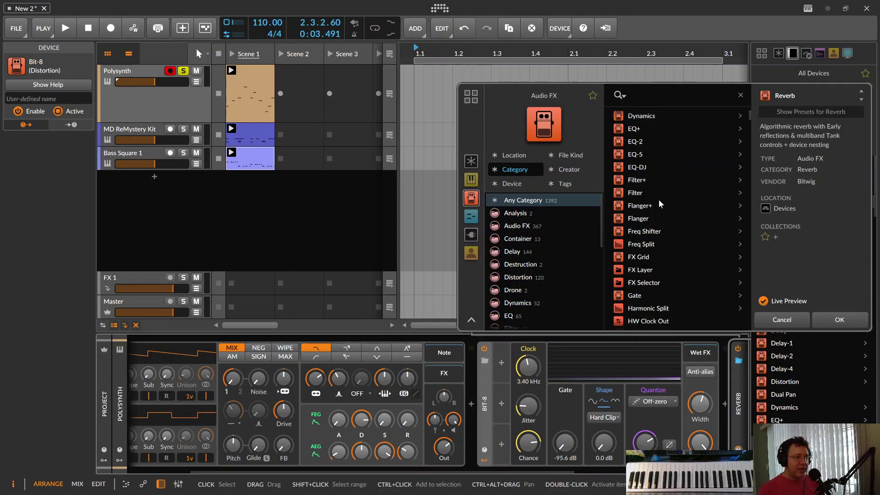
scroll(660, 197, "up", 1)
scroll(647, 137, "up", 5)
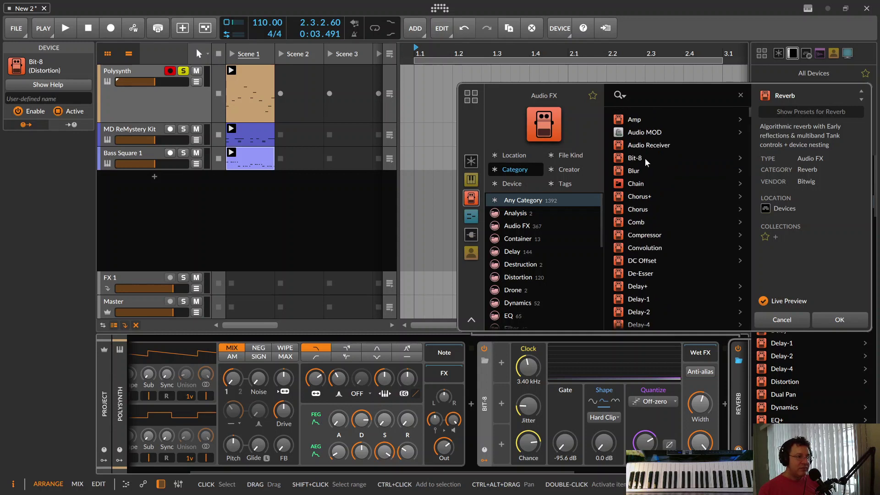
left_click(634, 285)
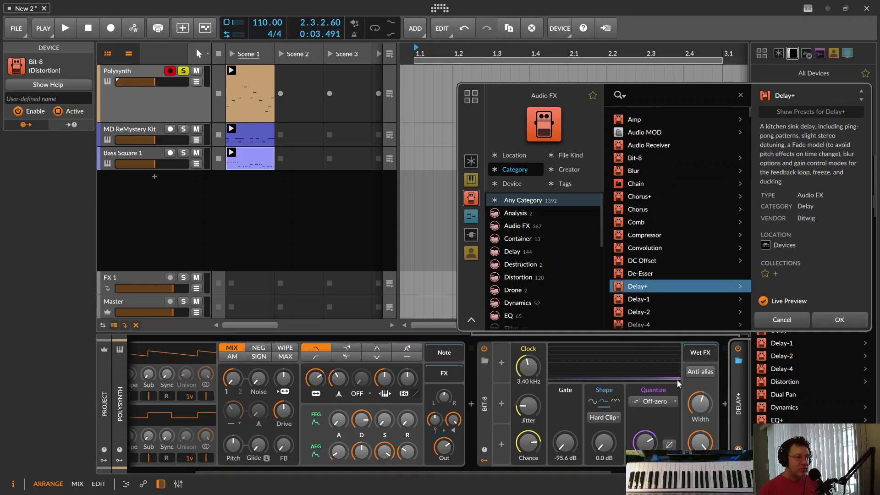
During playback of the soloed melody, sweep Bit-8's mix down to about 32% and back up to about 90%.
key("space")
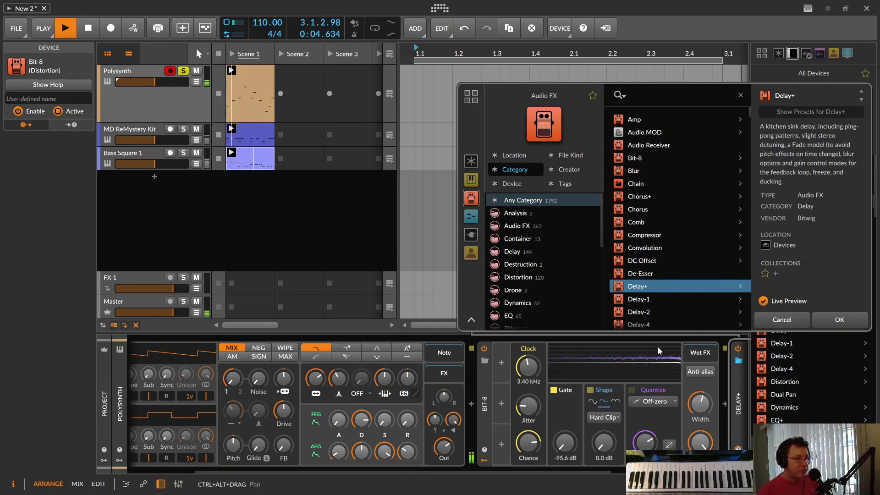
left_click(700, 443)
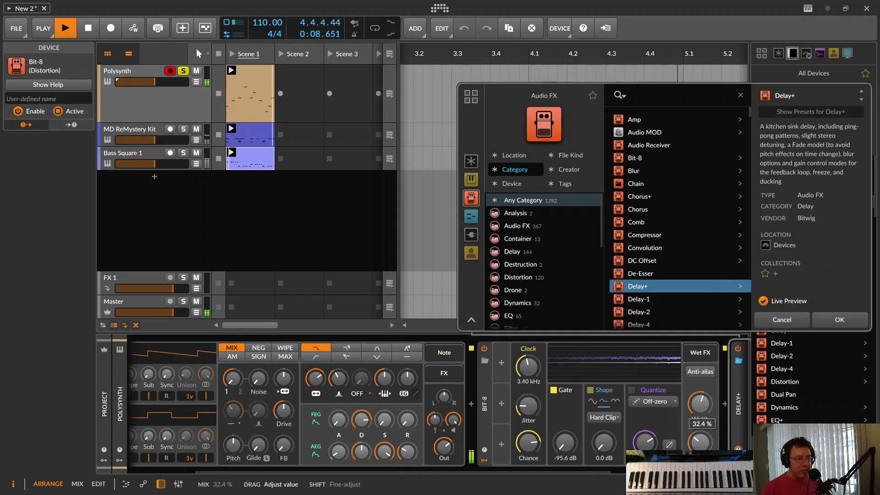
left_click_drag(700, 442, 700, 485)
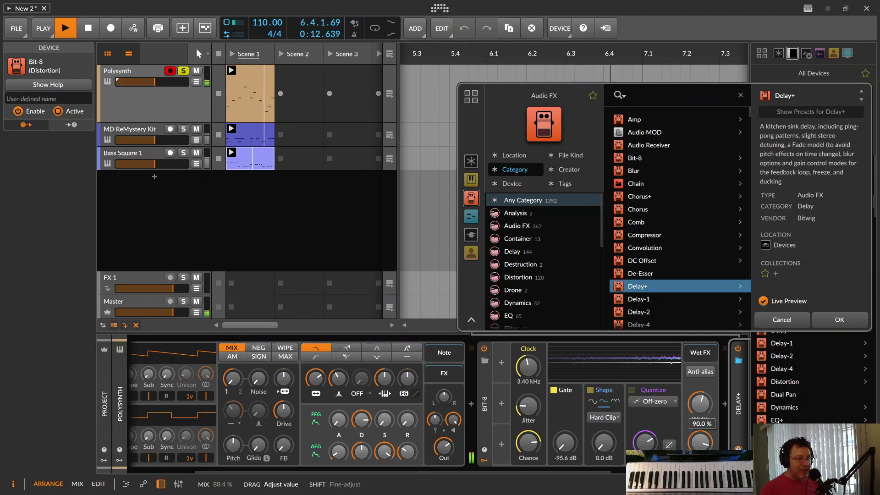
key("space")
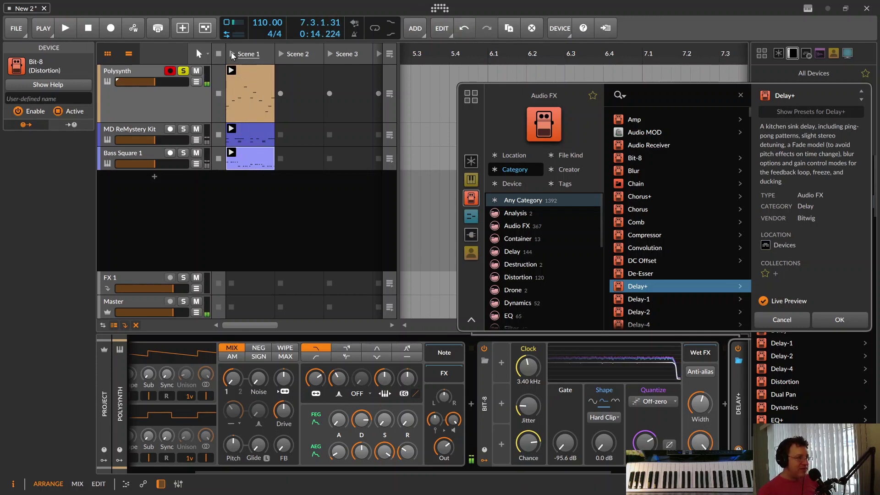
Unsolo the Polysynth track and play Scene 1 from the start with drums and bass.
left_click(232, 54)
key("space")
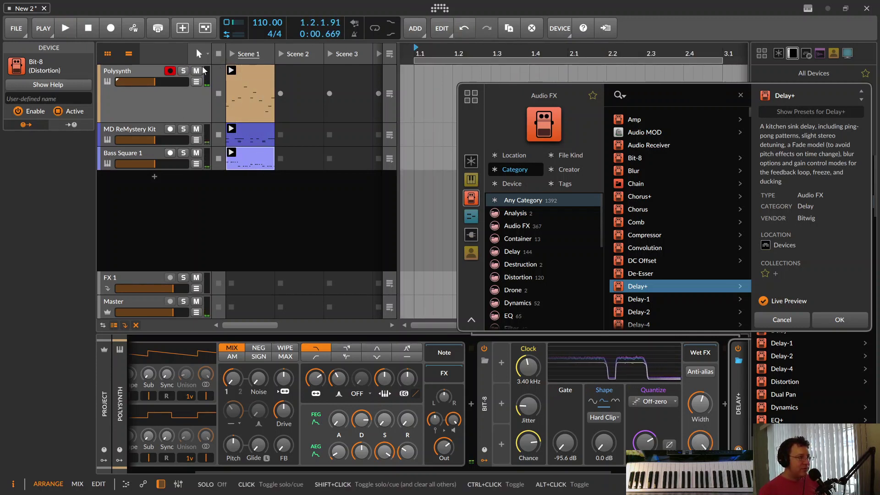
left_click(243, 51)
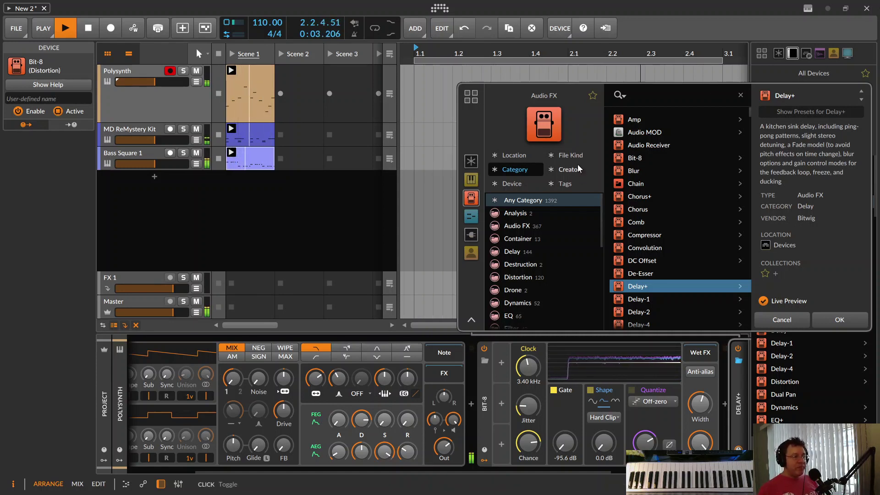
key("space")
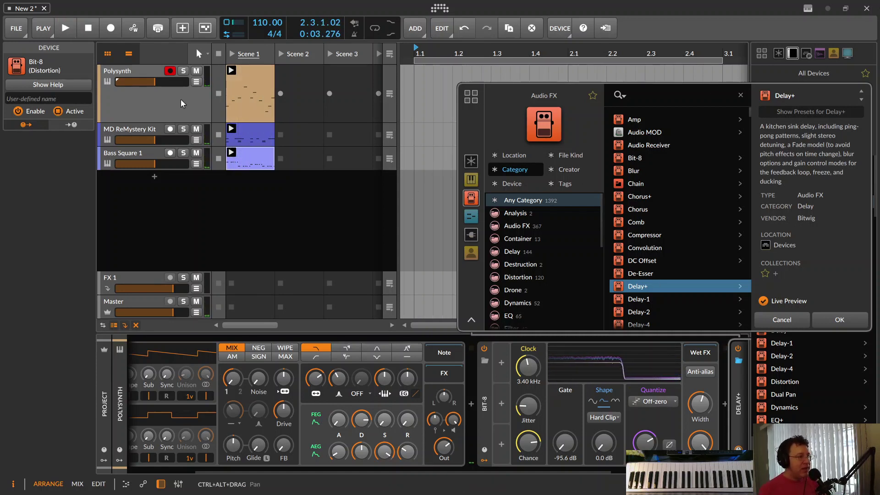
Raise the Polysynth track's volume slightly and turn Bit-8's mix down to 0%.
mouse_move(160, 81)
left_click_drag(161, 82, 168, 81)
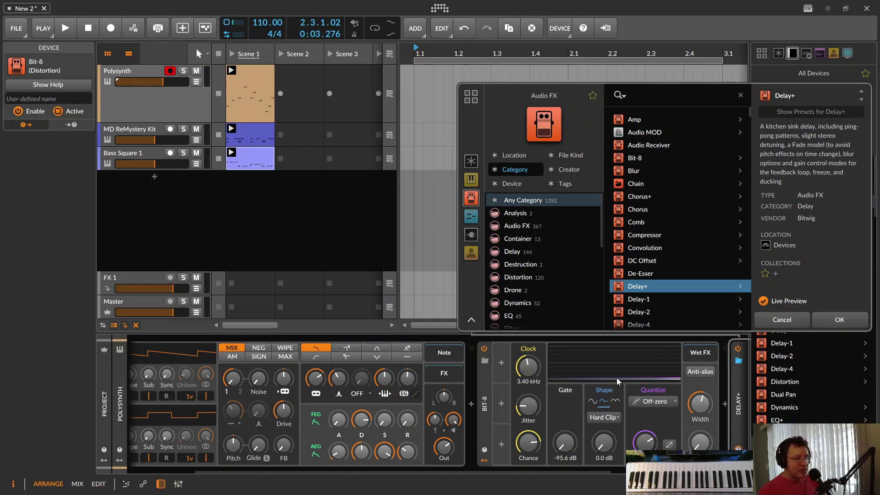
During playback, raise Polysynth's filter envelope depth and resonance, and set the filter cutoff to about 894 Hz and filter envelope decay to about 19.7%.
key("space")
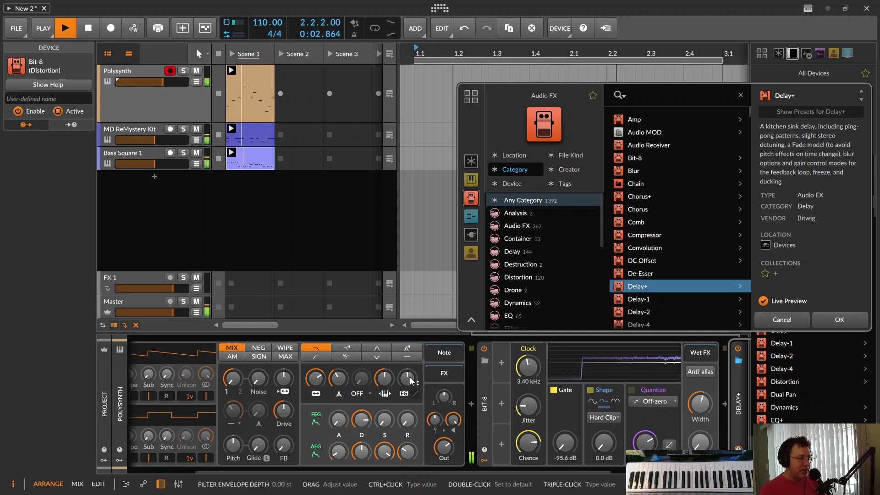
left_click_drag(411, 380, 411, 362)
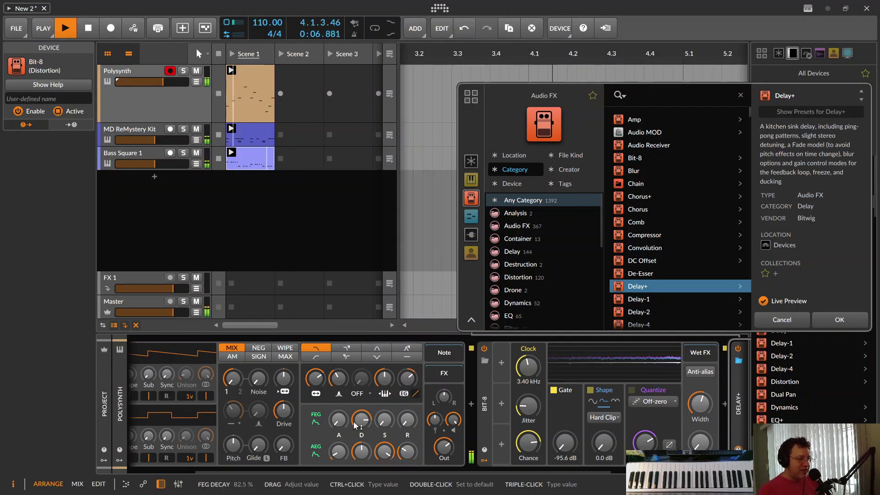
left_click_drag(361, 420, 361, 439)
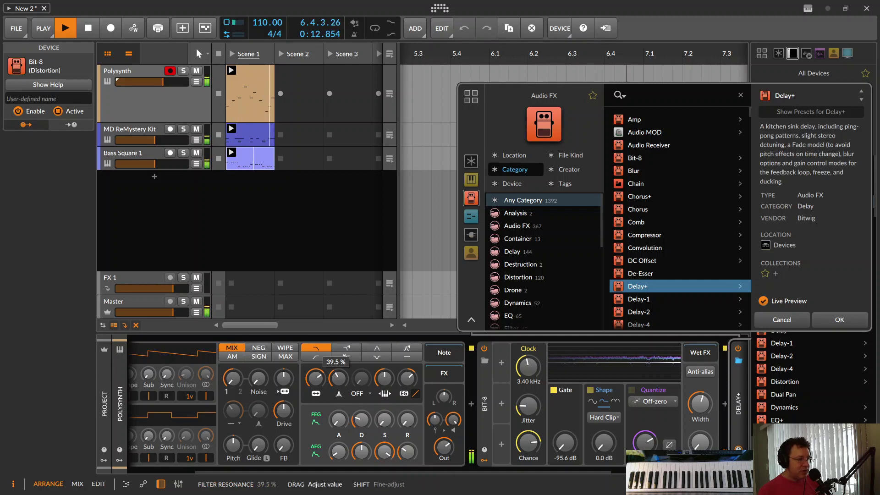
left_click_drag(407, 374, 406, 368)
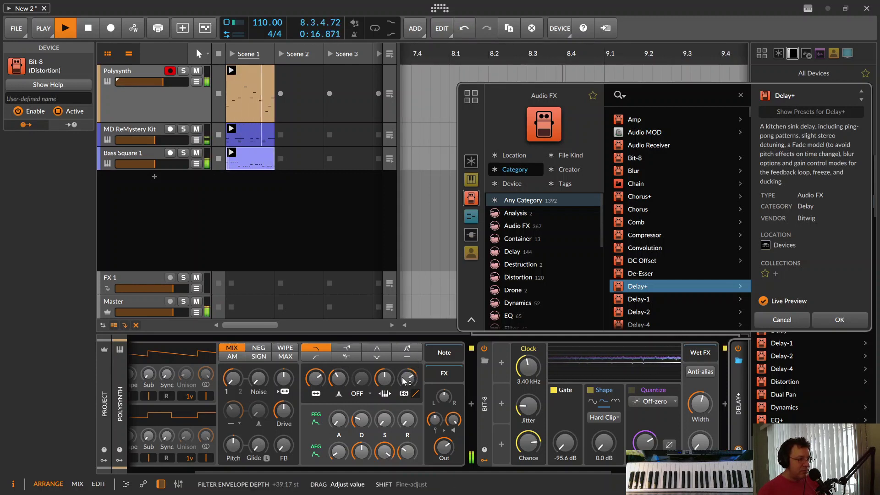
left_click_drag(361, 419, 361, 421)
left_click_drag(315, 378, 315, 390)
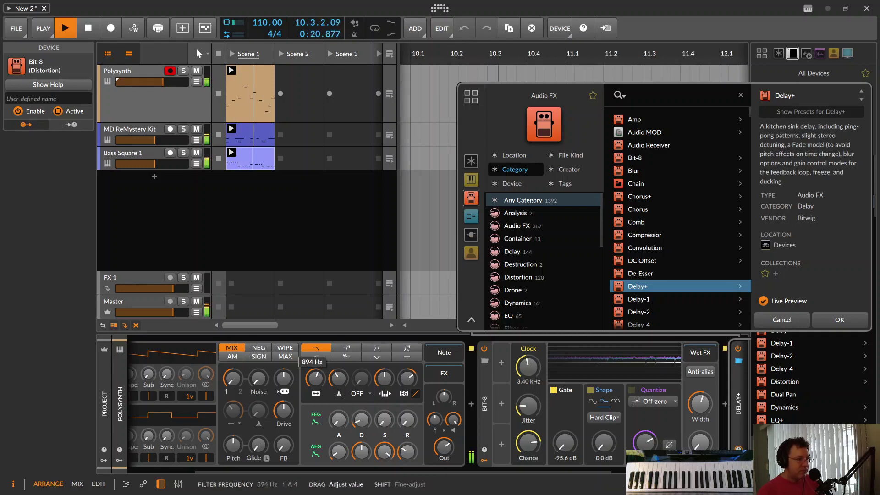
left_click_drag(406, 378, 406, 378)
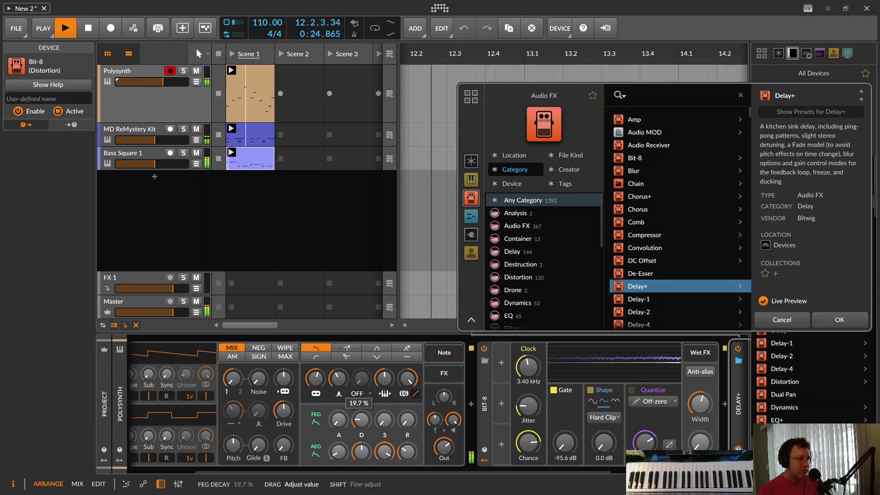
left_click_drag(338, 378, 345, 379)
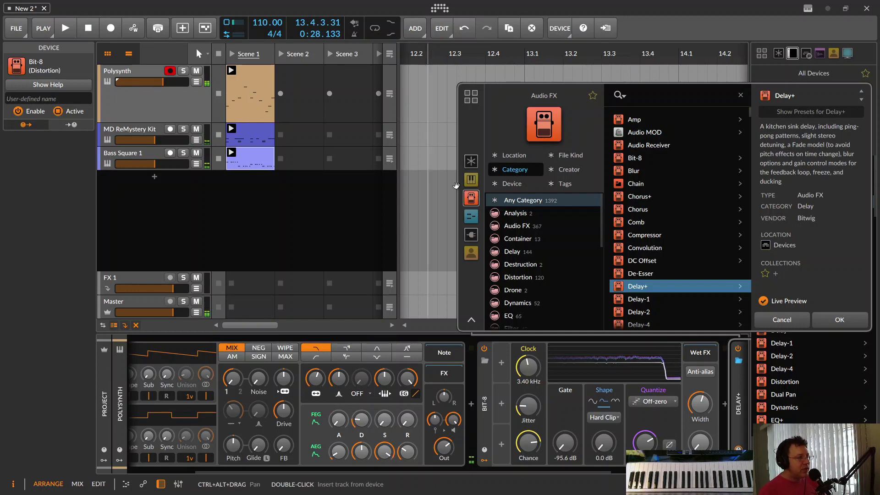
Cancel the previewed effect and insert Delay+ after Bit-8 on the Polysynth track.
left_click(792, 319)
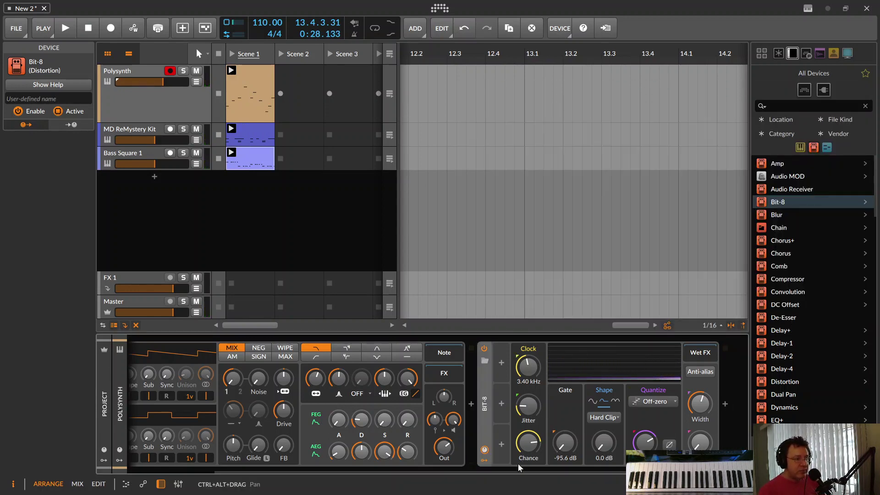
left_click(725, 405)
left_click(635, 288)
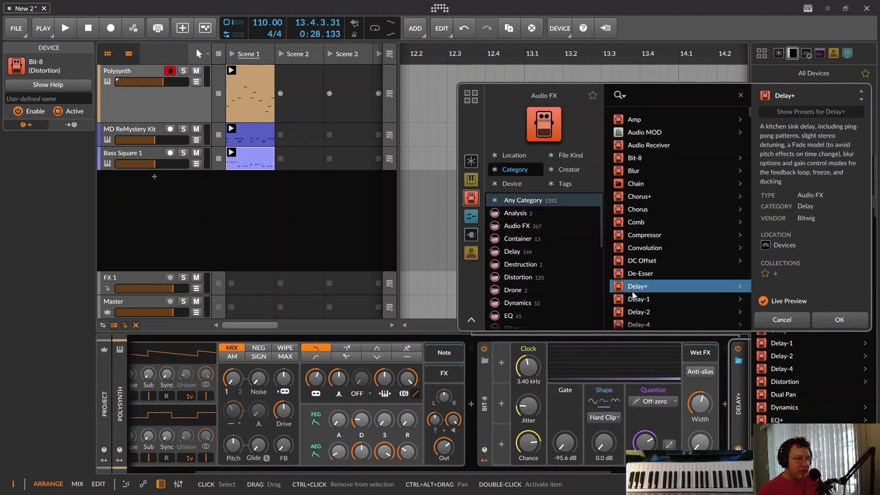
left_click(825, 317)
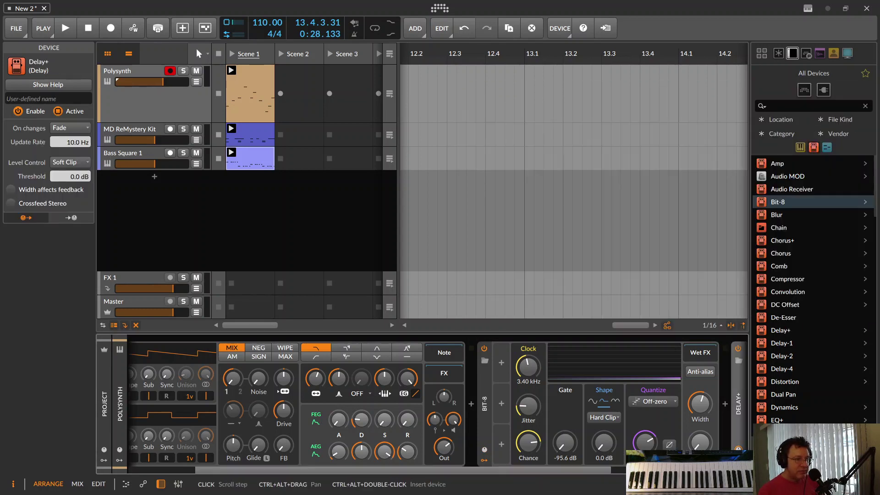
scroll(598, 469, "right", 6)
scroll(620, 447, "left", 4)
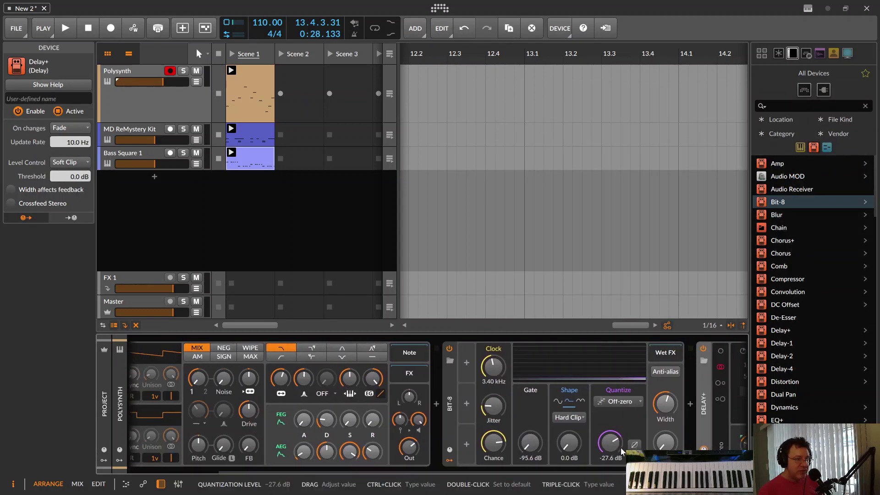
Play Scene 1 from the start and raise Bit-8's mix to maximum.
key("space")
key("space")
scroll(597, 468, "left", 8)
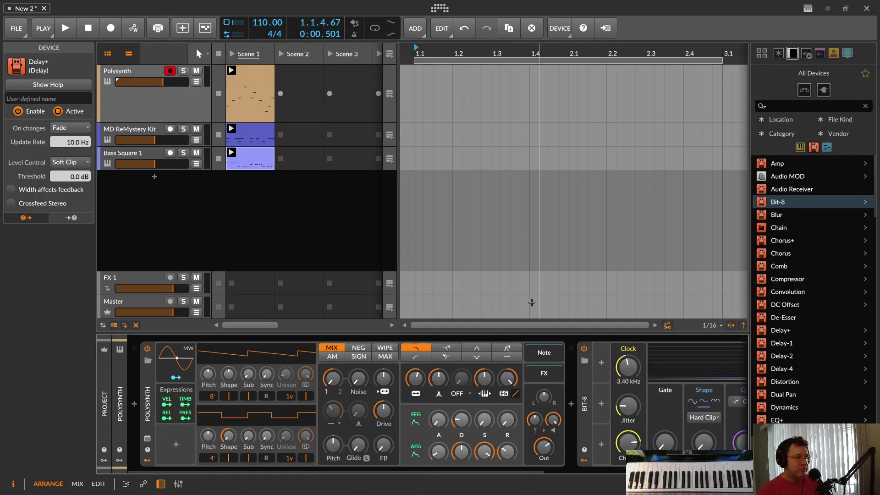
left_click(233, 53)
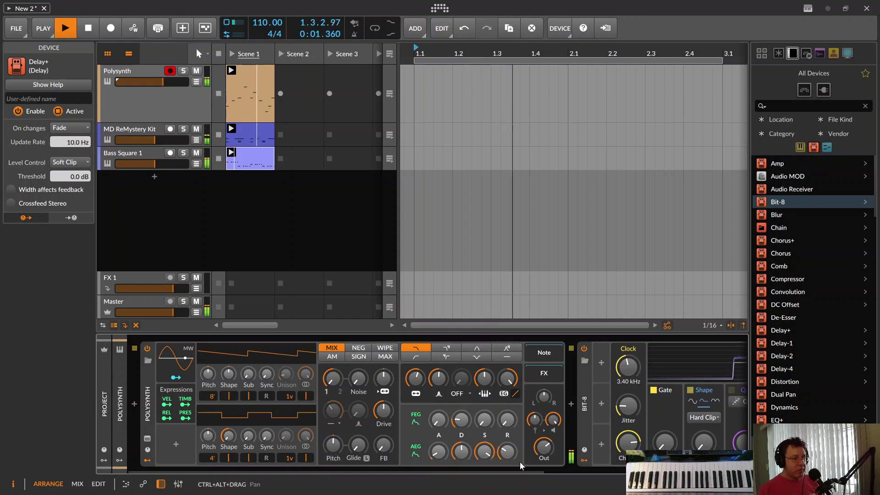
left_click_drag(518, 470, 653, 470)
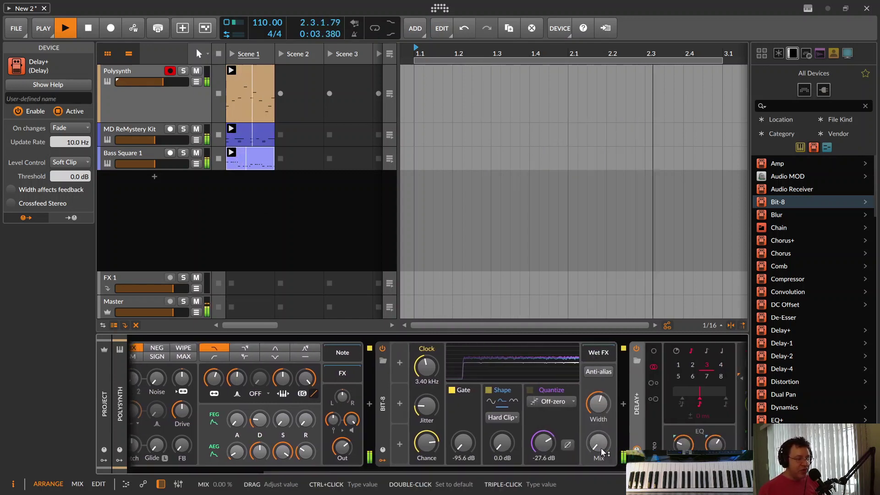
left_click_drag(598, 442, 598, 394)
During playback, try Bit-8's clock frequency at 643 Hz and settle on 982 Hz.
left_click_drag(425, 366, 425, 399)
key("space")
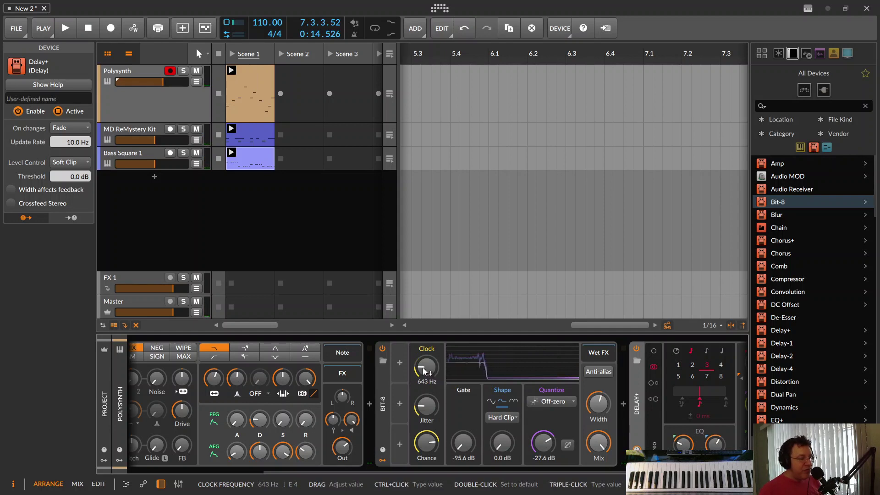
key("space")
mouse_move(424, 371)
left_mouse_down()
mouse_move(424, 354)
mouse_move(424, 367)
left_mouse_up()
key("space")
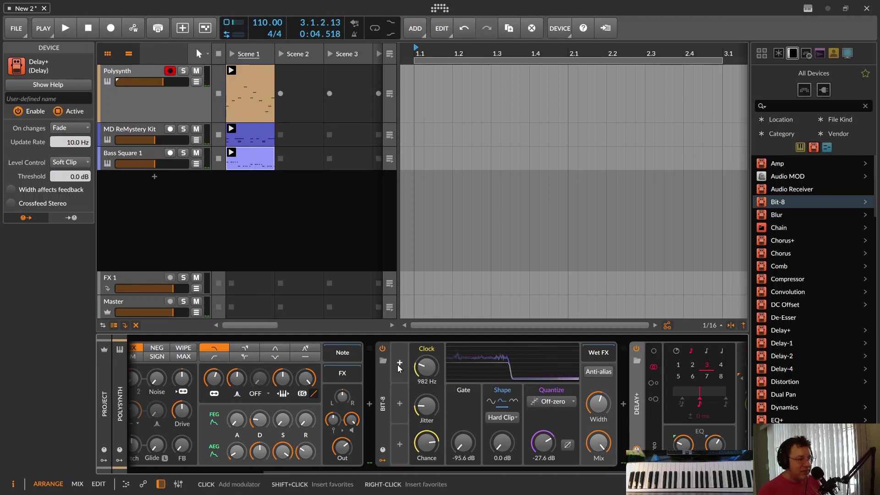
left_click(399, 365)
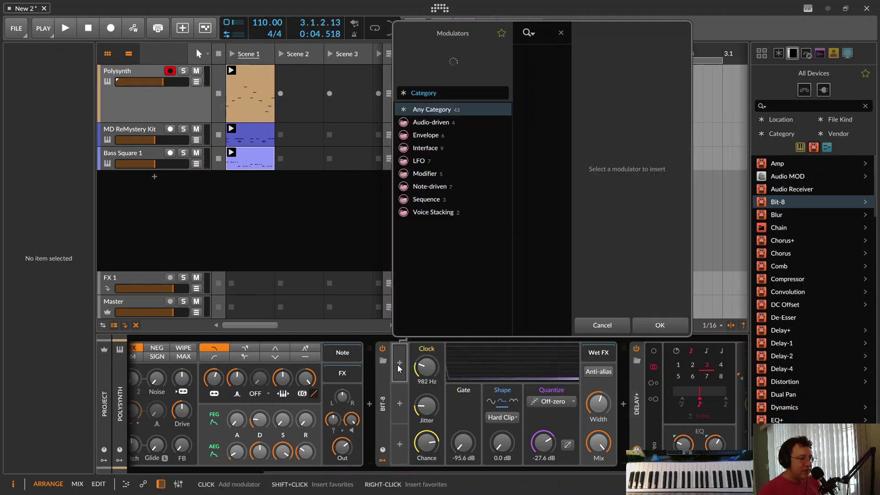
left_click(673, 325)
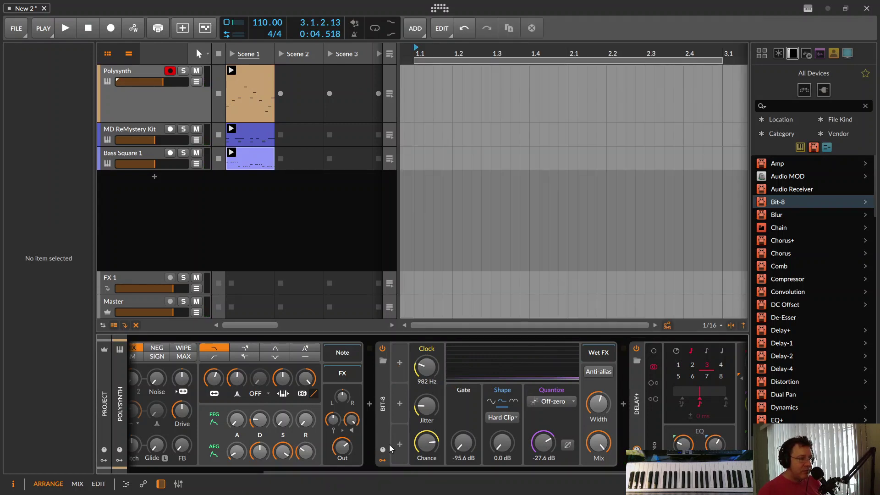
left_click(382, 451)
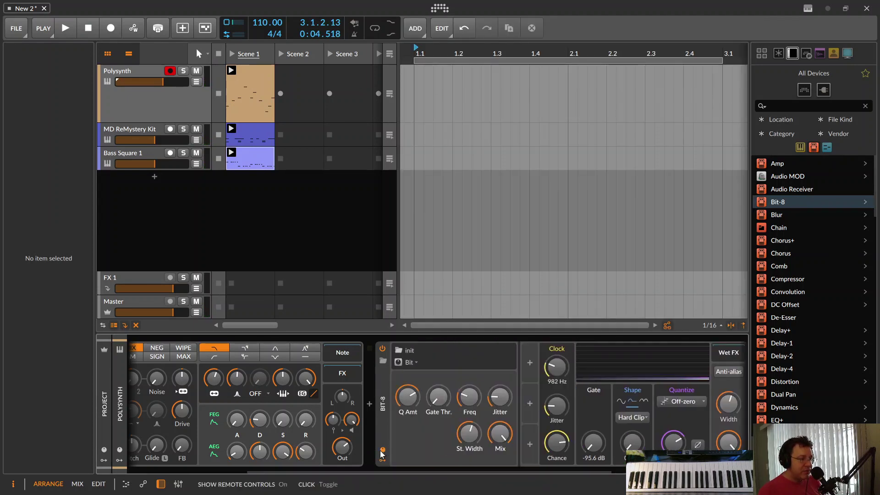
left_click(381, 452)
Add a Beat LFO modulator to Bit-8 and map it to the clock frequency with an amount of 26.25.
left_click(399, 362)
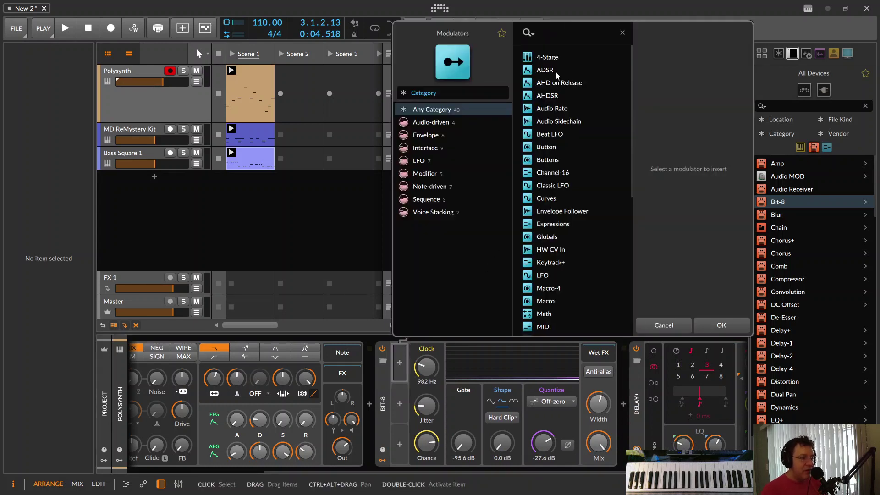
left_click(549, 134)
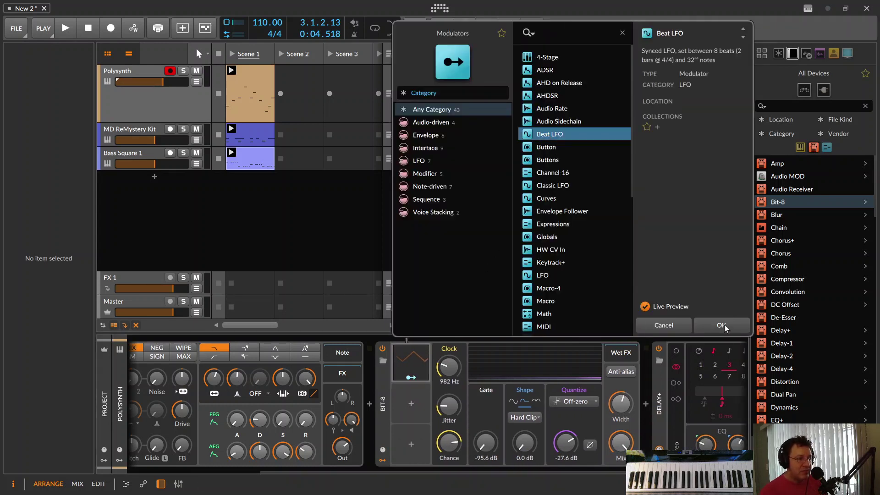
left_click(721, 325)
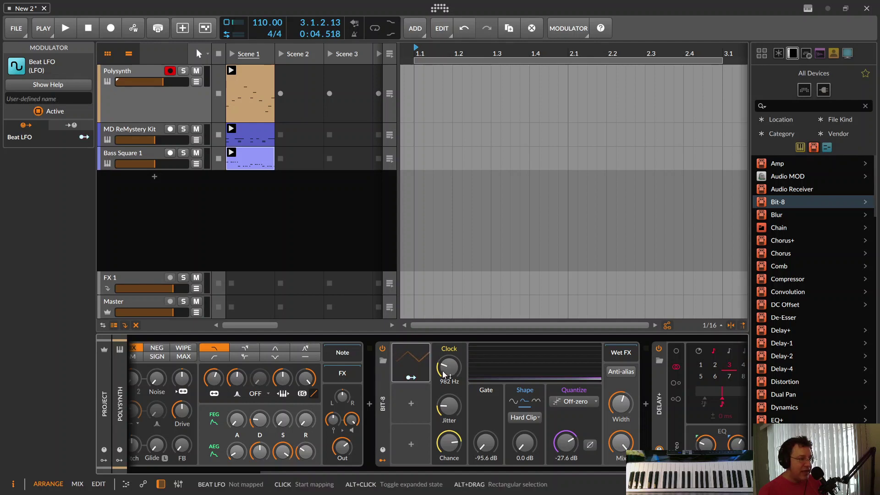
left_click(409, 378)
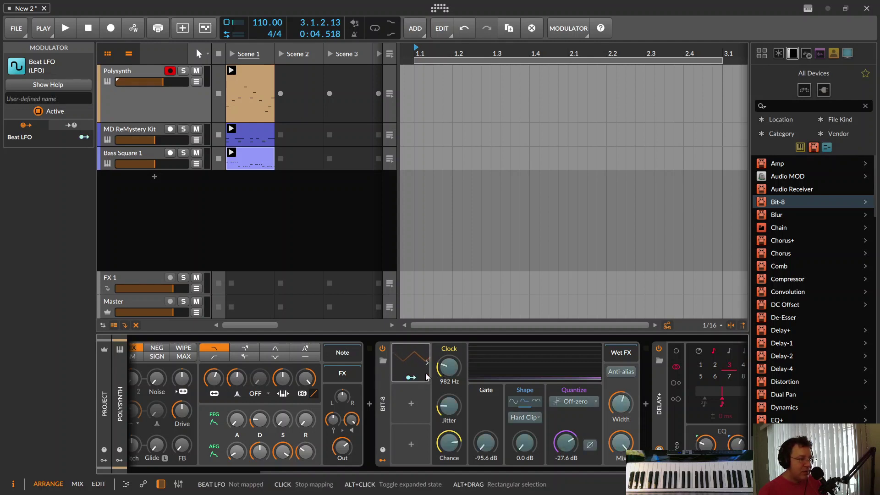
left_click_drag(448, 367, 449, 380)
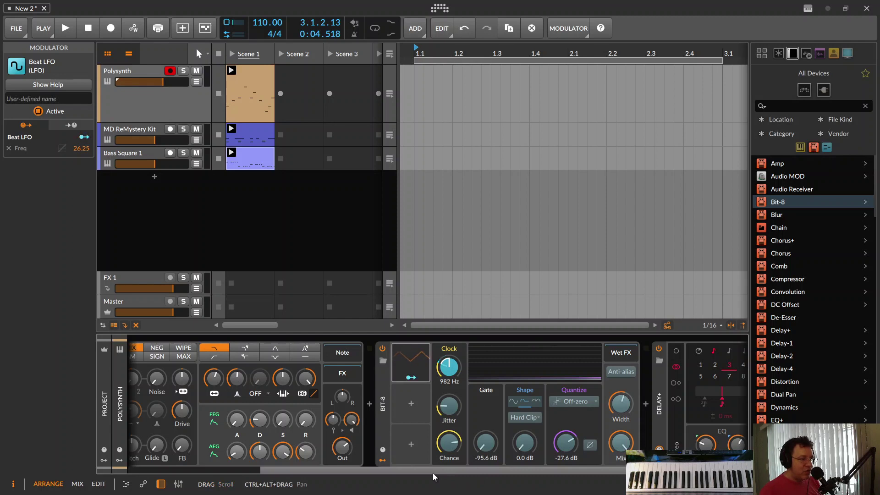
Solo the Polysynth track, start playback, raise the Beat LFO's clock modulation amount to 41.74 and end the mapping.
left_click(184, 71)
key("space")
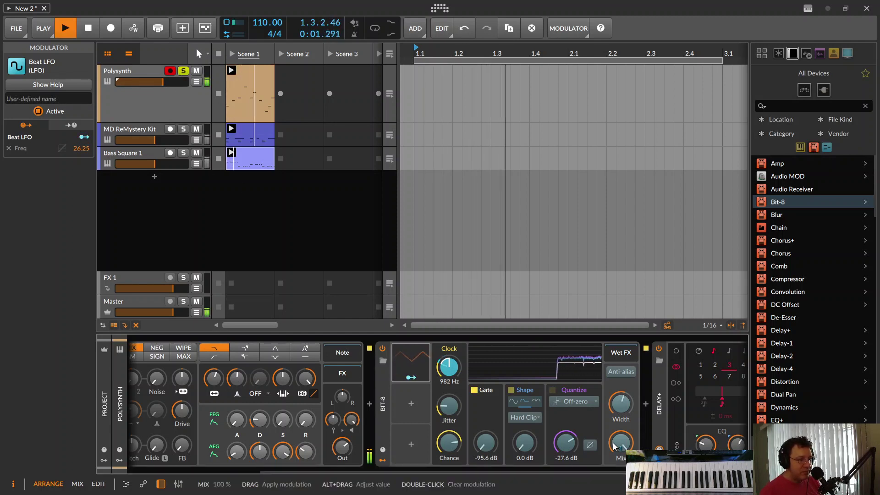
left_click_drag(444, 370, 448, 375)
left_click(407, 378)
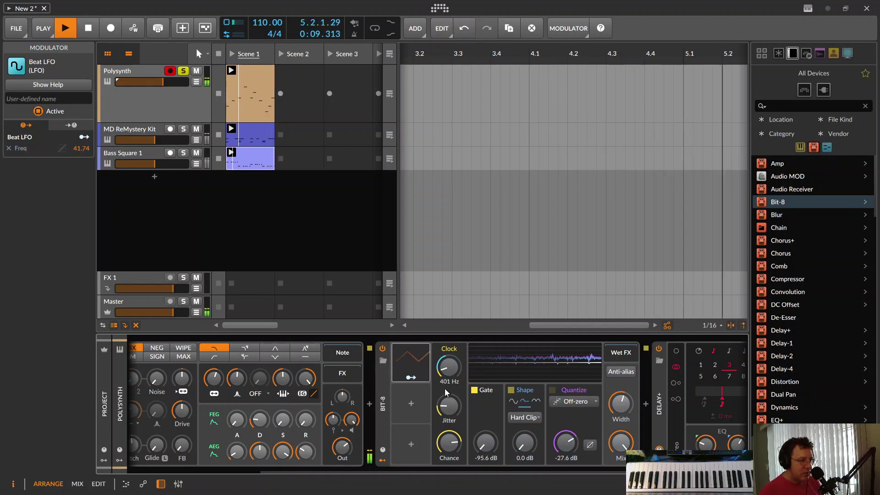
Set Bit-8's clock to 660 Hz, jitter to about 45.9%, gate to -84.9 dB and shape drive to +25.9 dB, with maximum chance and reduced mix.
left_click_drag(449, 367, 449, 440)
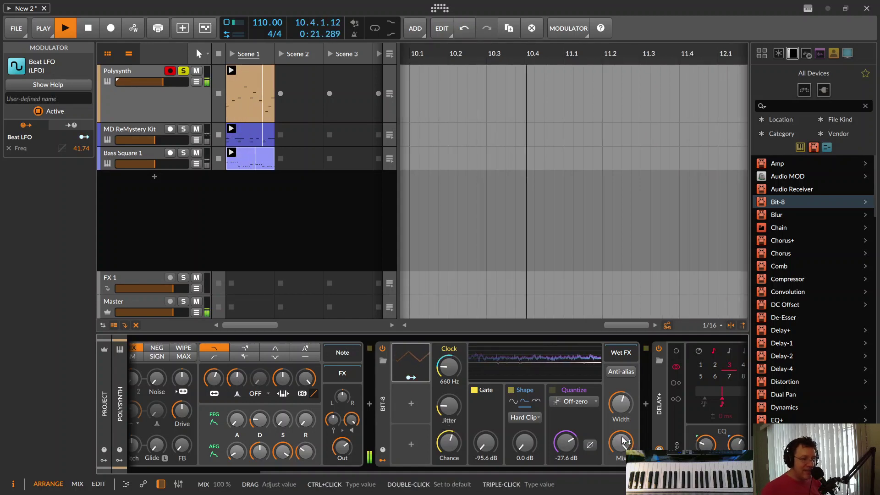
mouse_move(621, 442)
left_mouse_down()
mouse_move(621, 470)
mouse_move(621, 448)
left_mouse_up()
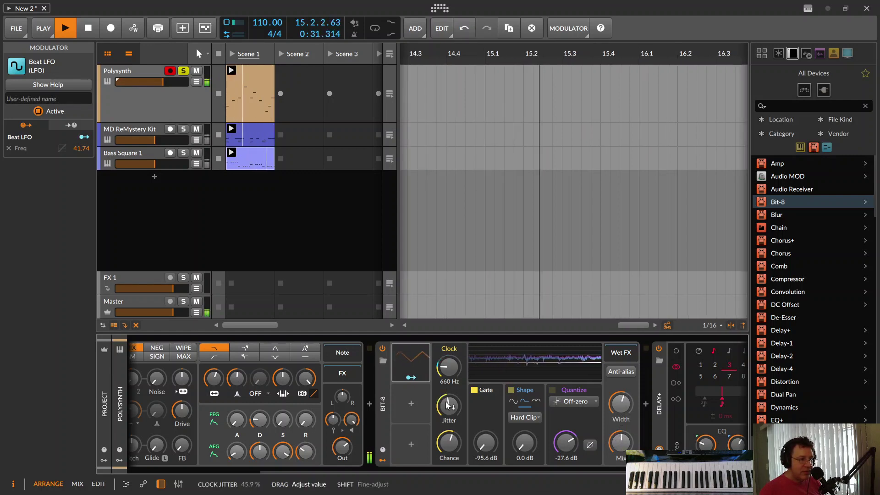
left_click_drag(449, 443, 529, 444)
left_click_drag(621, 443, 620, 463)
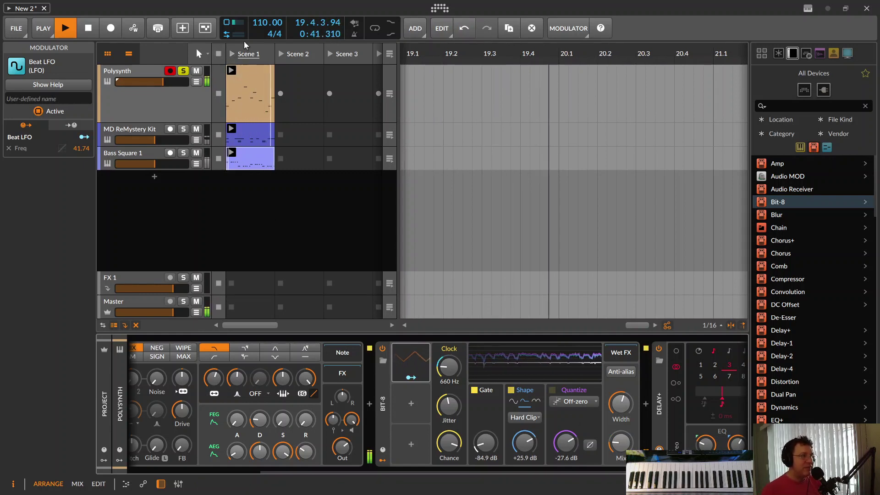
Unsolo the Polysynth track, open the Bass Square 1 clip for note editing and stop playback.
left_click(183, 71)
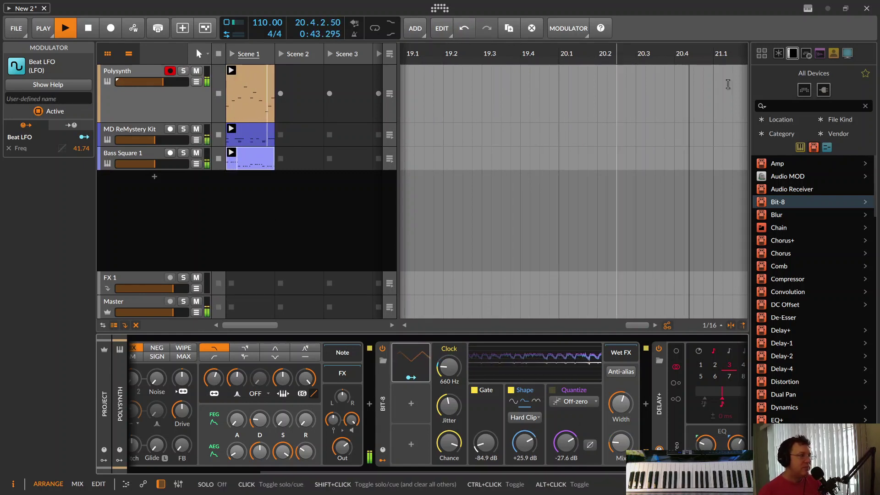
double_click(251, 159)
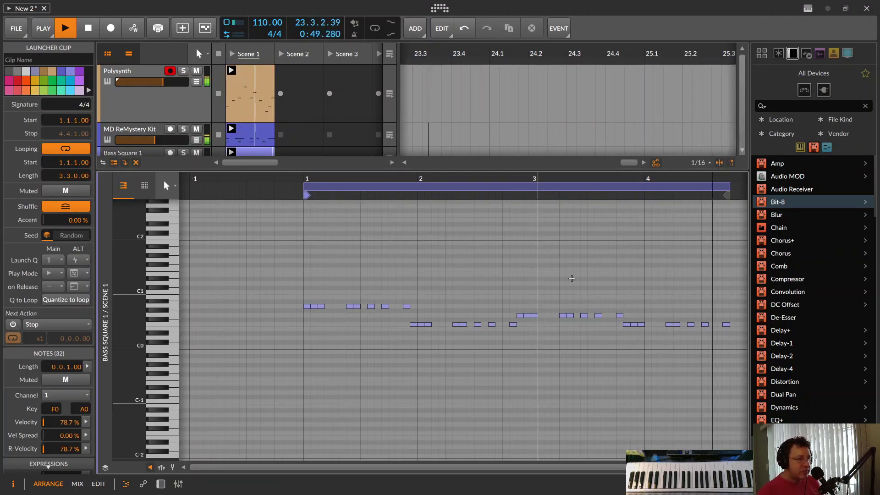
key("space")
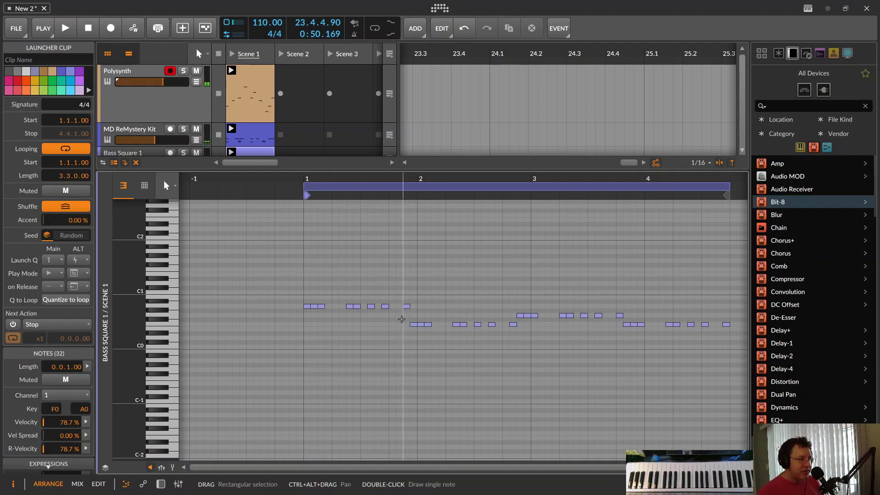
Shift the bass notes after the first phrase to 2.1.1, move the G0 phrase to 3.1.1 and remove its overlapping last note.
left_click_drag(402, 319, 687, 380)
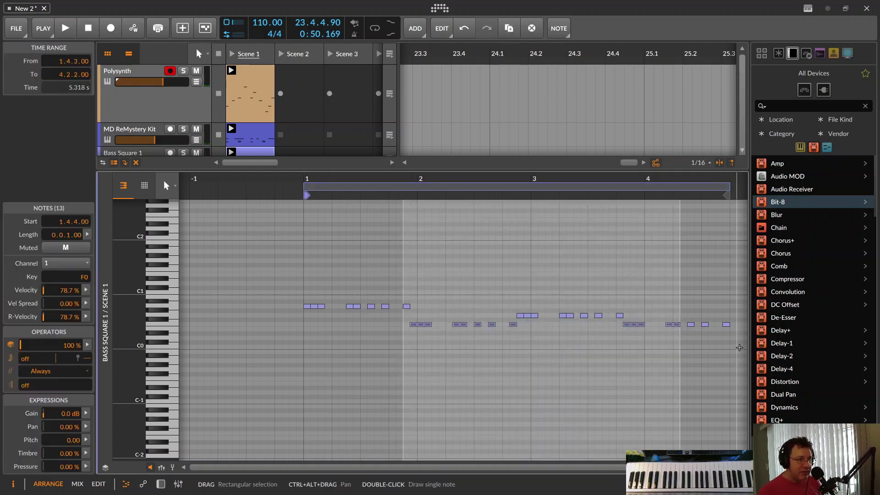
left_click_drag(739, 347, 419, 330)
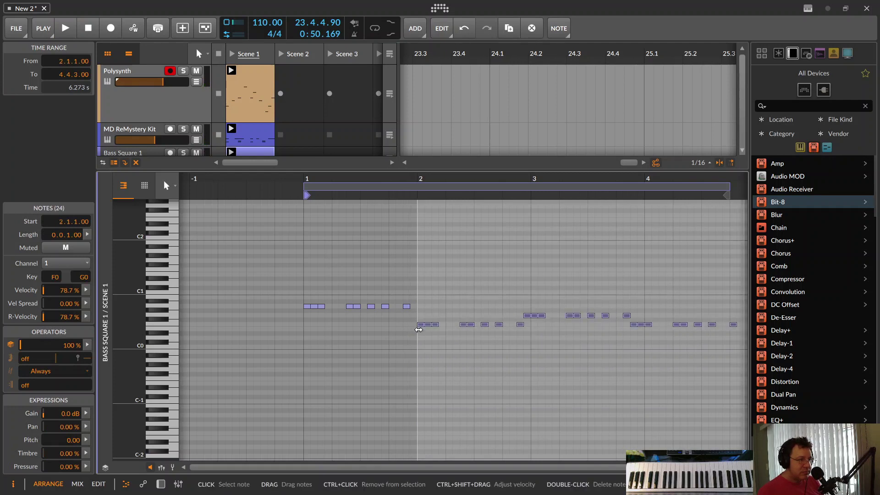
left_click_drag(517, 321, 633, 311)
left_click_drag(529, 319, 536, 319)
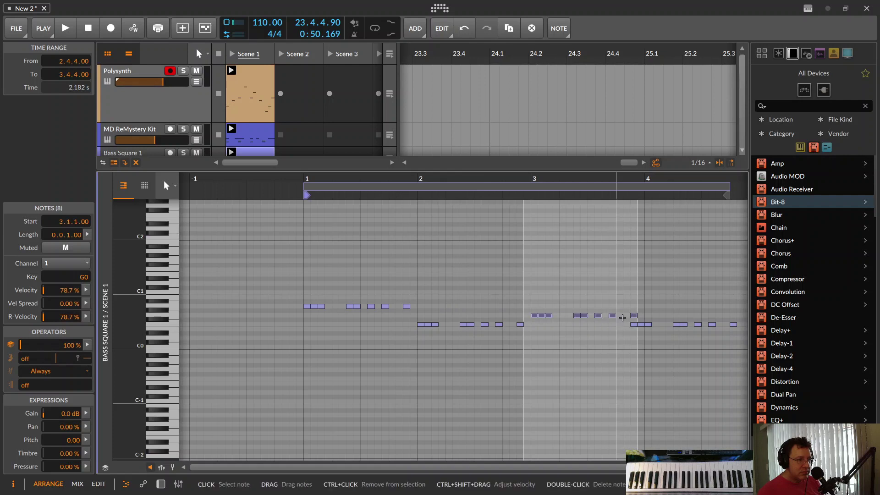
left_click_drag(629, 340, 739, 324)
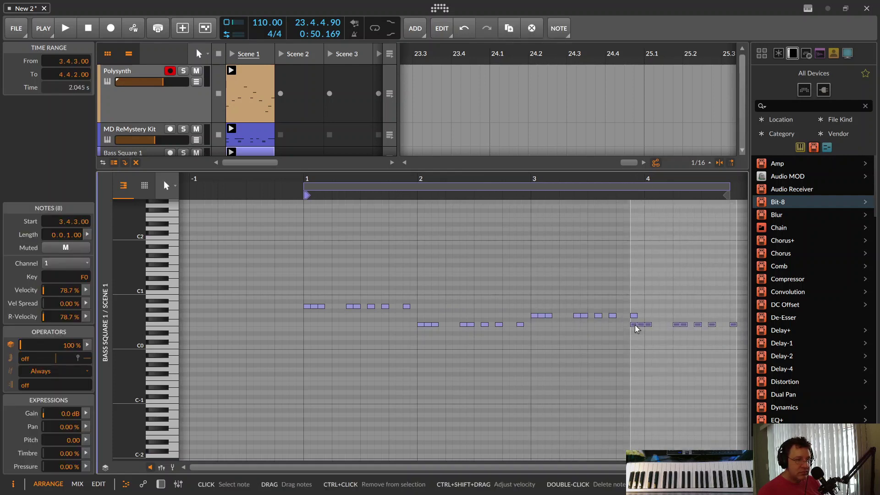
left_click(634, 317)
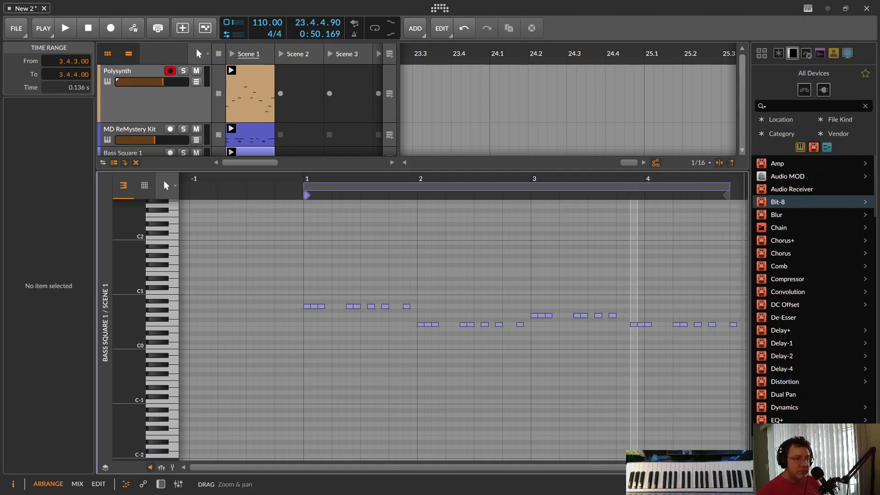
Extend the bass clip's loop to four bars and delete all notes from bar 3 onward.
left_click_drag(740, 193, 621, 188)
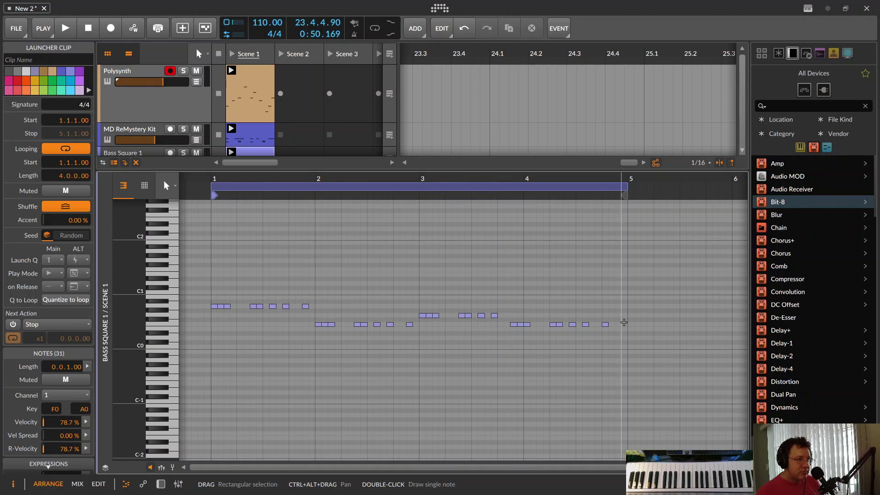
left_click_drag(623, 322, 420, 287)
key("Delete")
key("Delete")
Duplicate the second-bar bass phrase and raise the copy to G0, then duplicate that onto E0 starting at 4.1.1.
left_click_drag(430, 332, 316, 324)
key("ctrl+d")
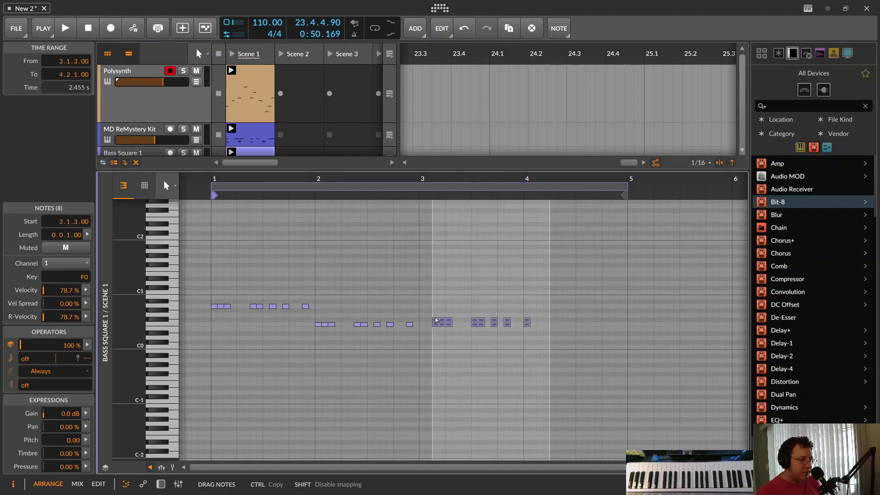
left_click_drag(435, 321, 436, 315)
key("ctrl+d")
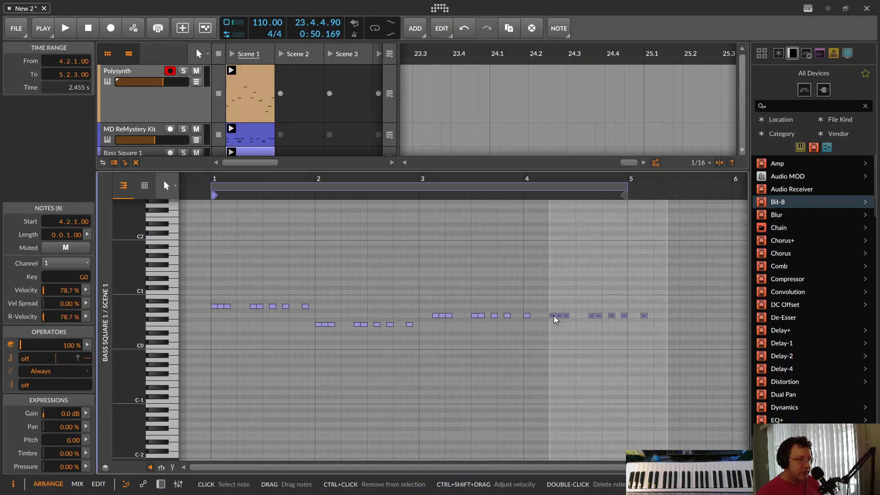
left_click_drag(554, 319, 528, 330)
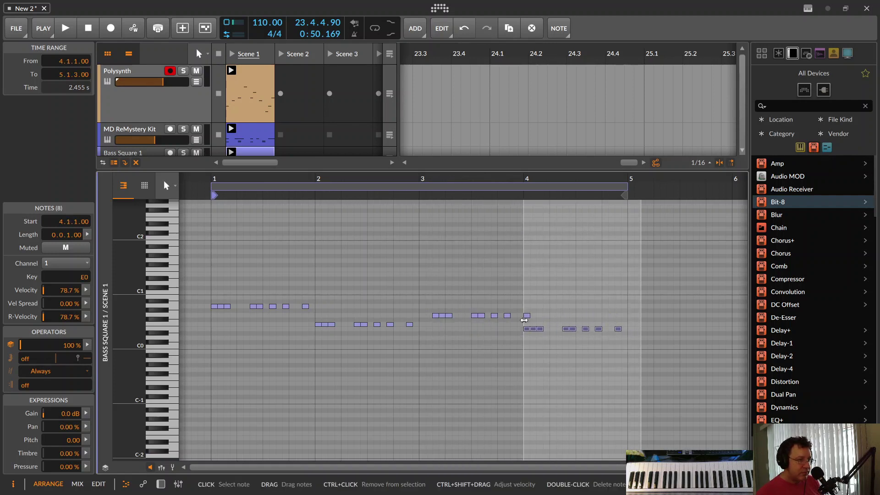
Move the G0 bass phrase to start at 3.1.1 and play the loop to check the corrected bass line.
left_click_drag(426, 307, 542, 322)
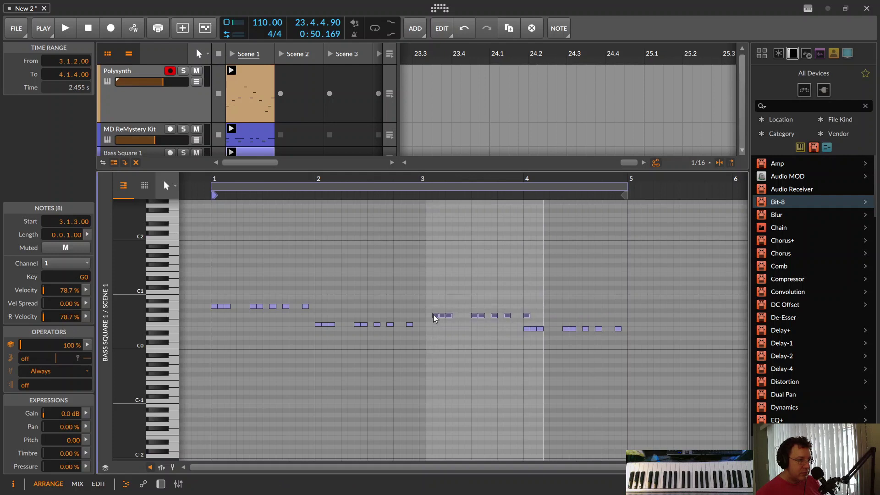
left_click_drag(435, 318, 422, 320)
key("space")
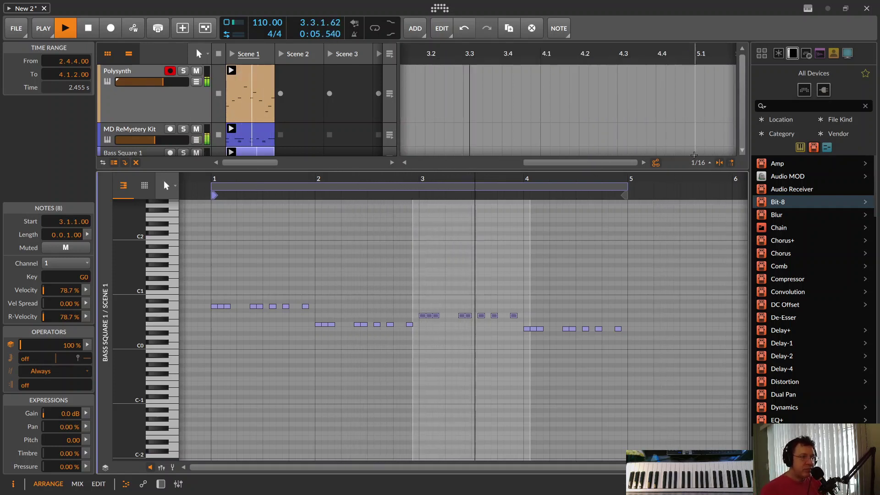
key("space")
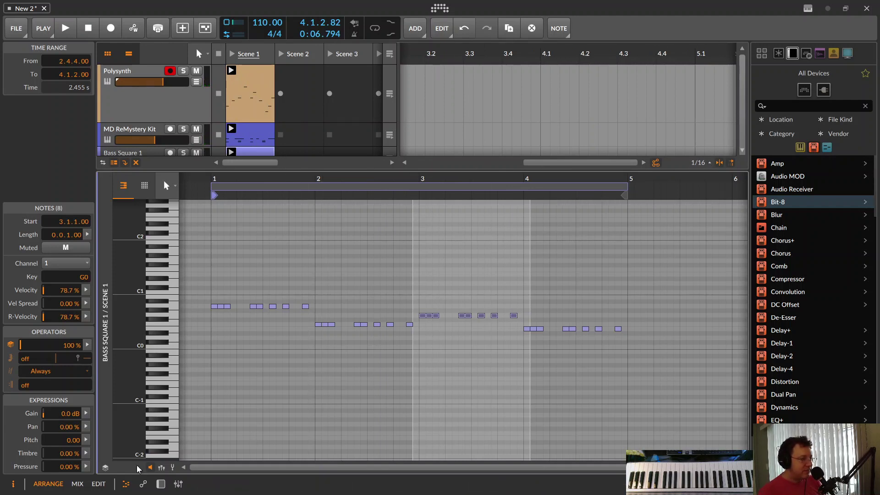
Show the device chain, insert Bit-8 on the MD ReMystery Kit track, solo that track and start playback.
left_click(161, 483)
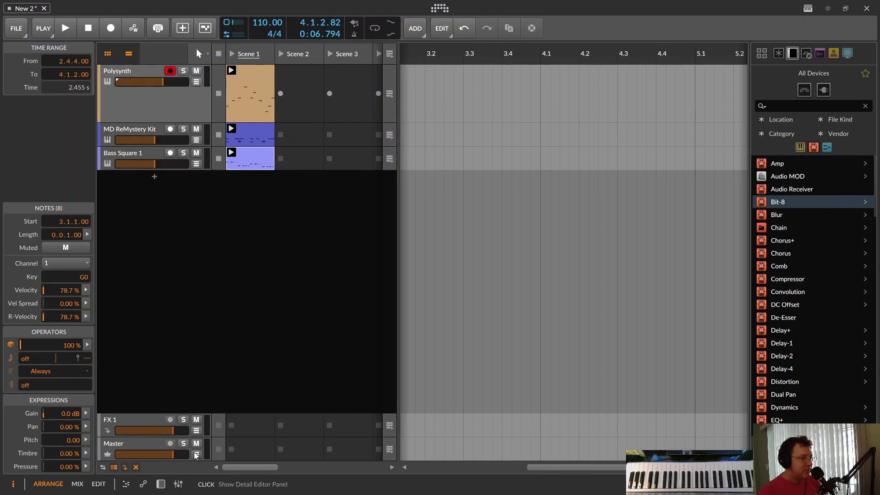
left_click_drag(766, 204, 189, 139)
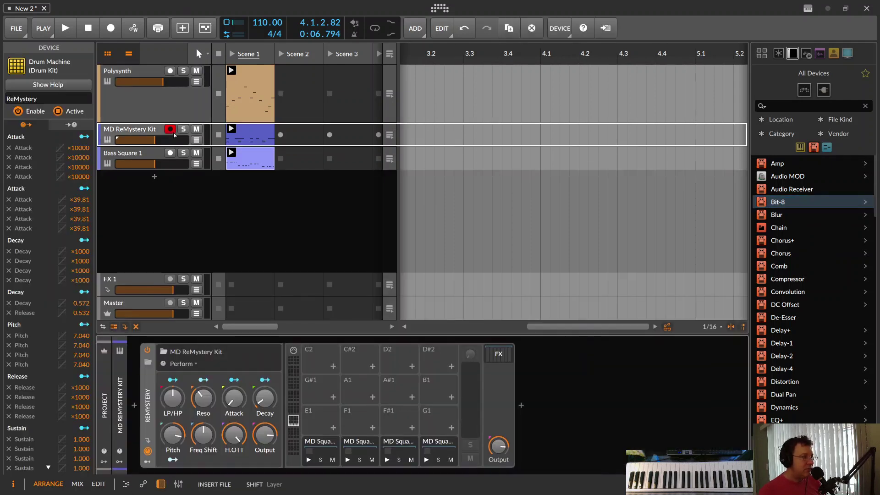
key("s")
key("space")
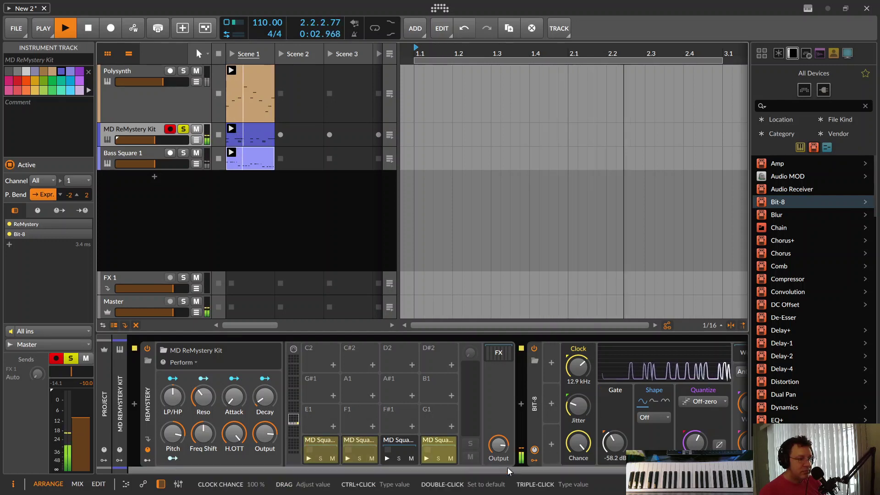
Insert a Reverb device into the Wet FX chain of Bit-8 on the soloed MD ReMystery Kit track.
left_click_drag(507, 466, 586, 463)
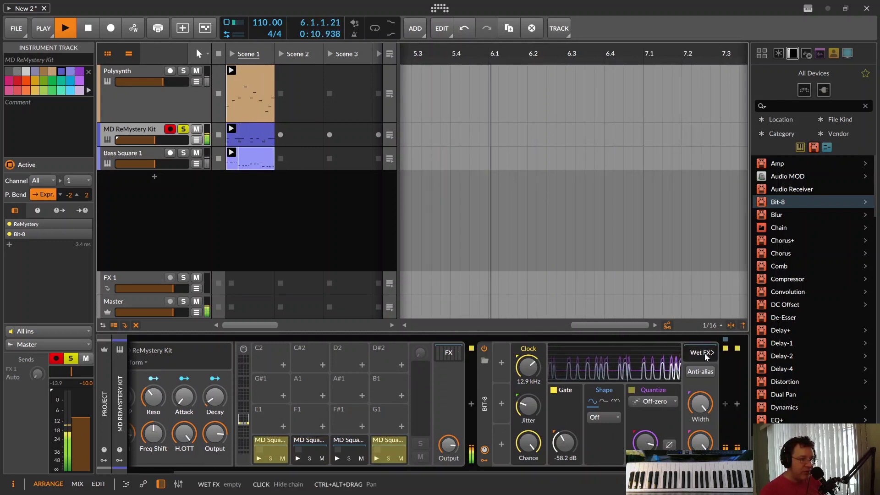
scroll(708, 400, "right", 1)
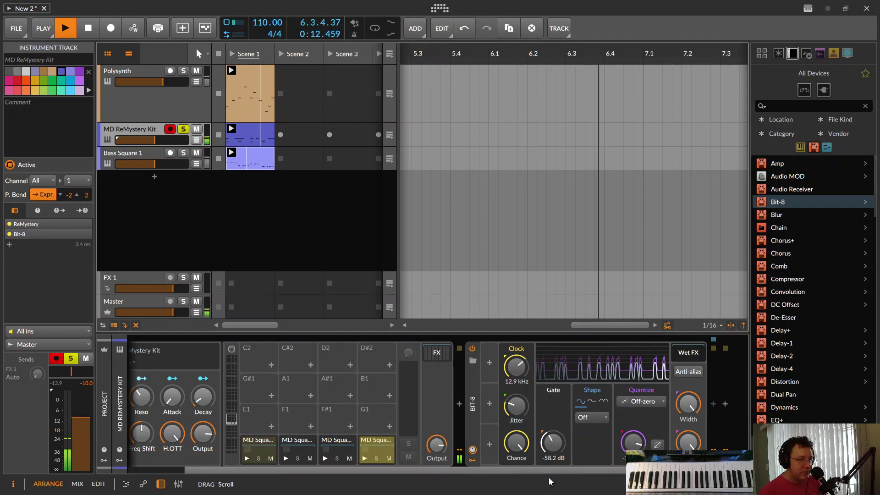
left_click(713, 404)
scroll(686, 275, "down", 3)
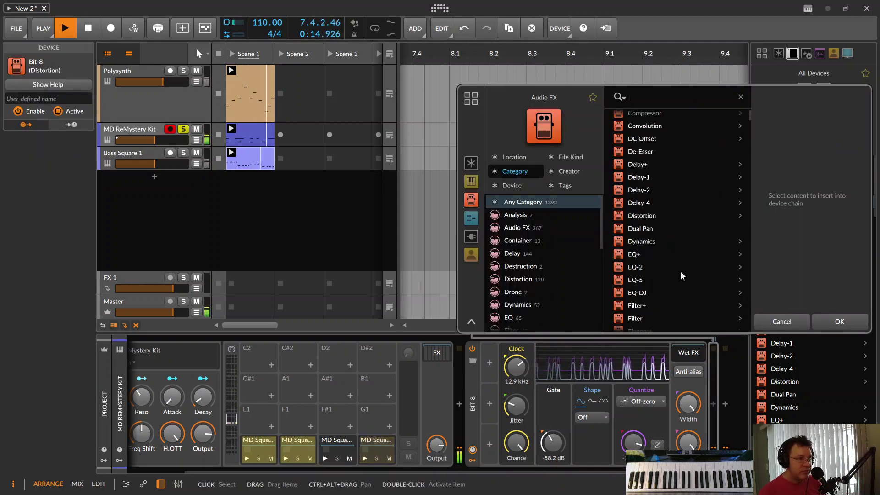
scroll(656, 248, "down", 5)
scroll(647, 266, "up", 9)
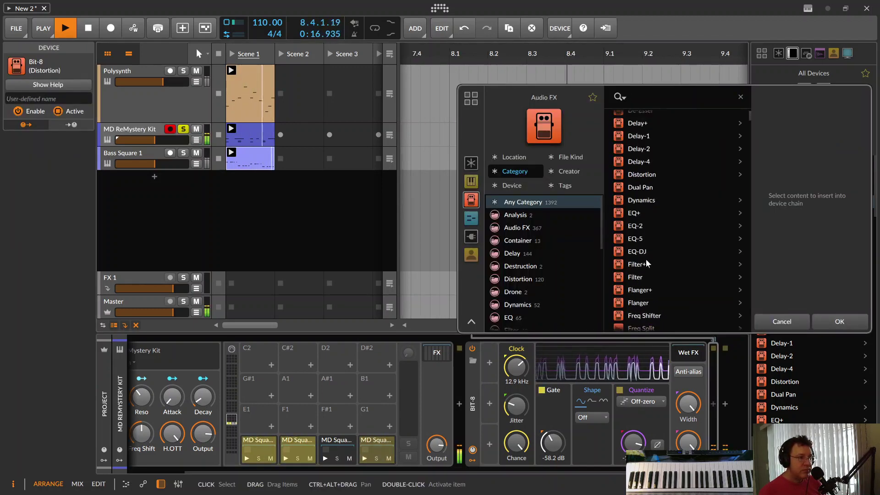
scroll(646, 224, "down", 12)
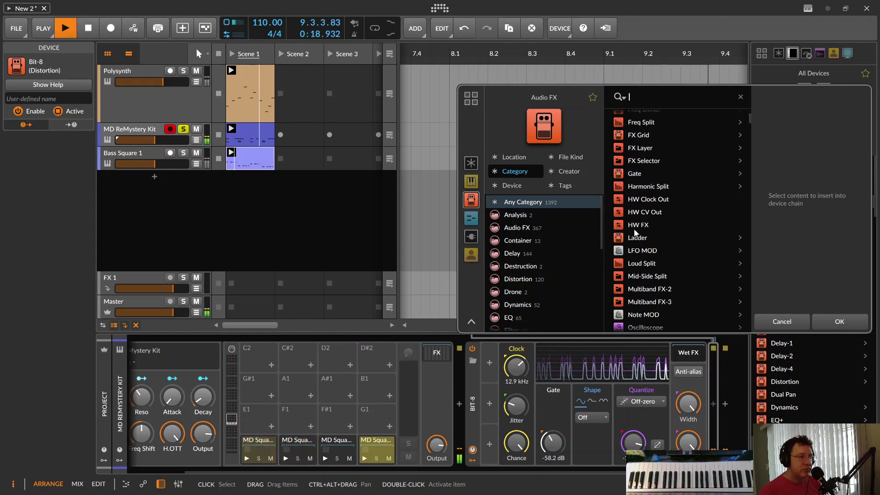
left_click(631, 253)
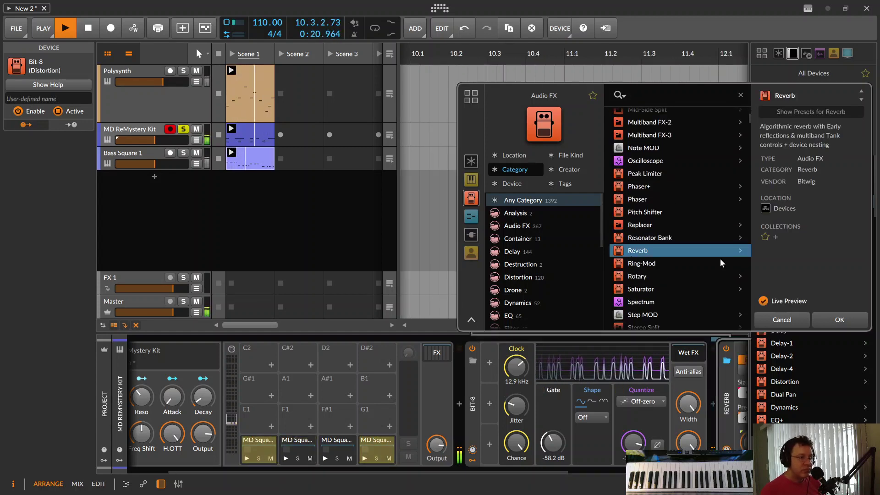
left_click(842, 321)
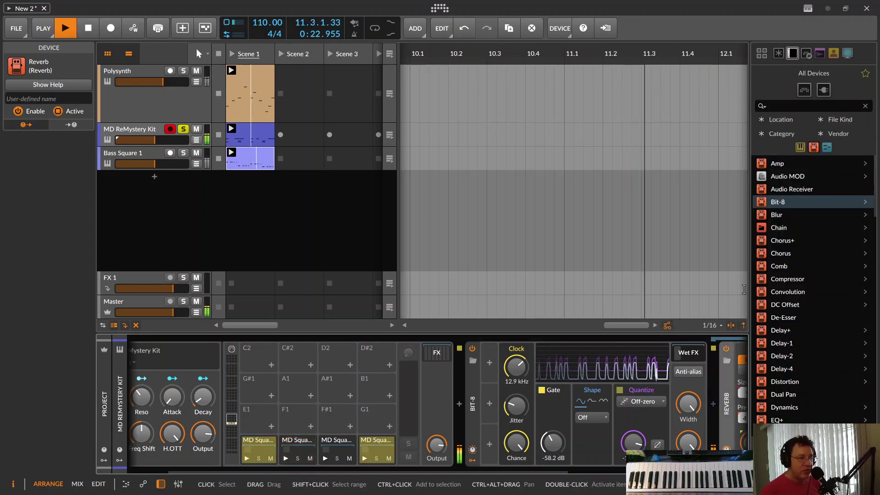
Unsolo the MD ReMystery Kit track, delete Bit-8 from the Polysynth track's device chain and restart playback.
left_click(183, 130)
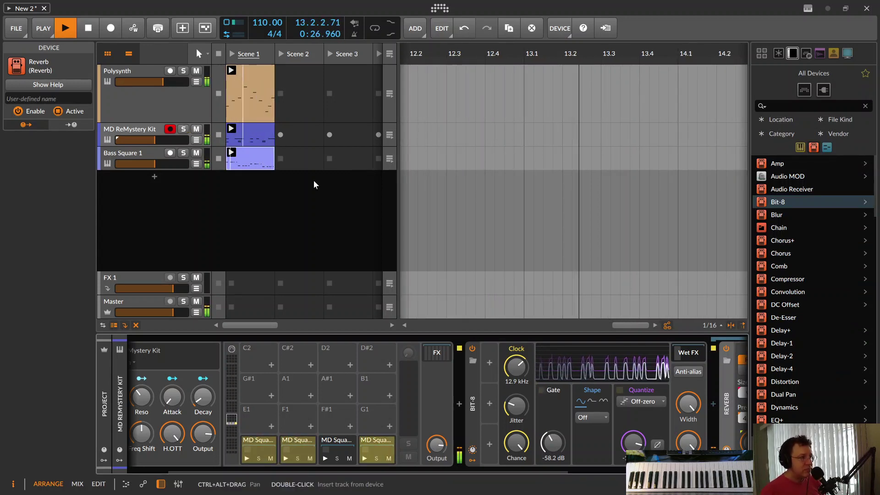
key("space")
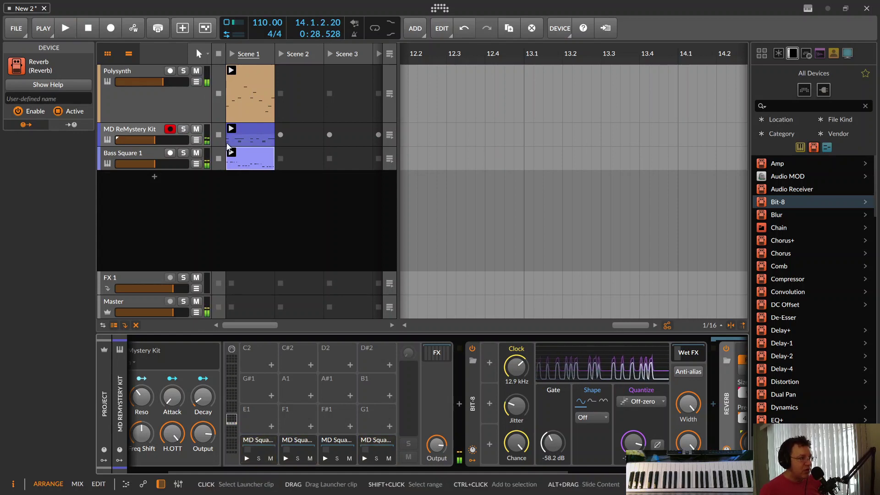
left_click(103, 81)
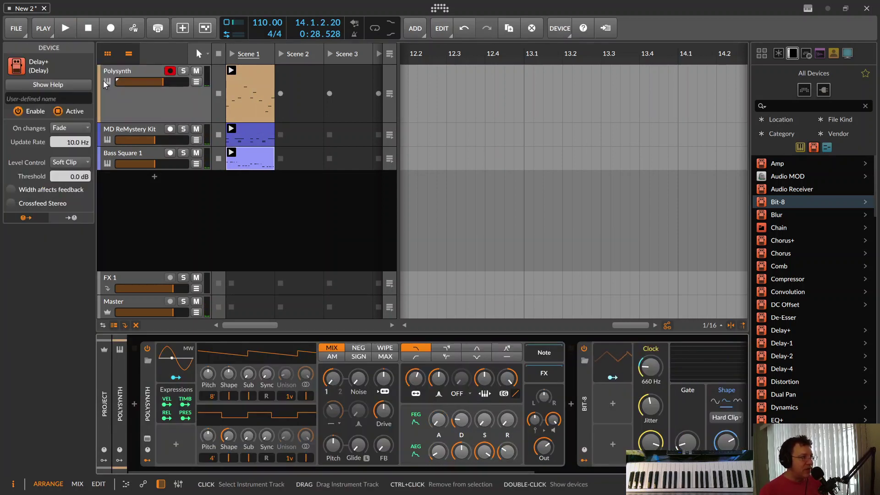
right_click(588, 372)
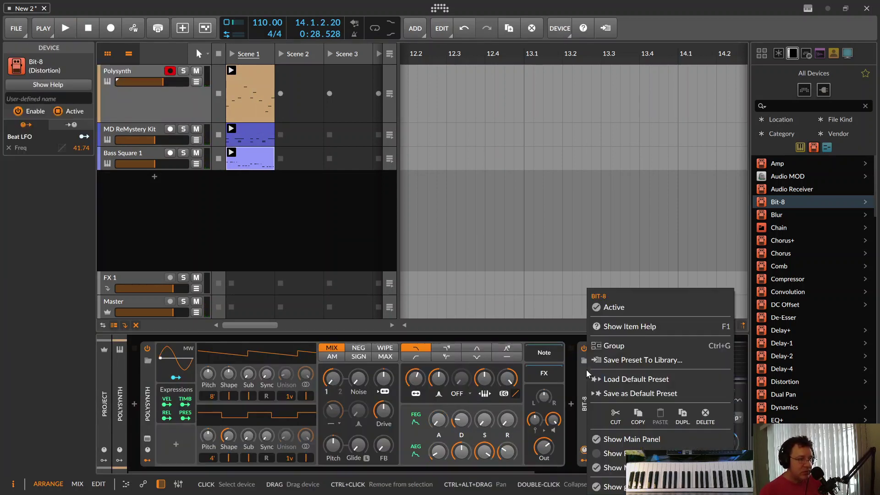
left_click(704, 416)
key("space")
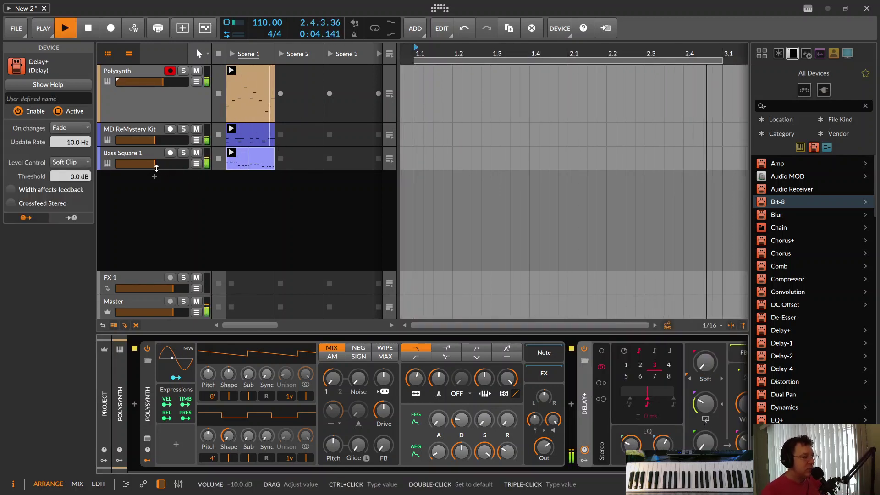
Adjust the Bass Square 1 synth's envelope release, oscillator 2 sub level, oscillator mix and output level while the loop plays.
left_click(112, 162)
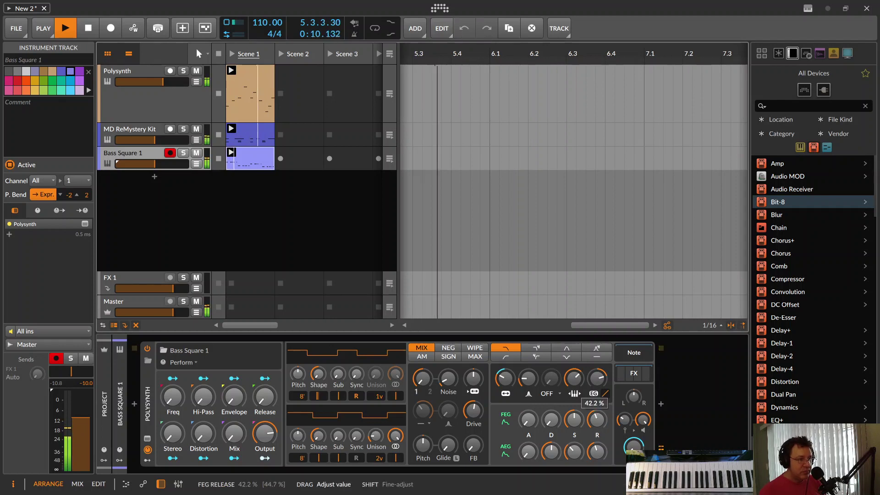
left_click_drag(597, 440, 597, 445)
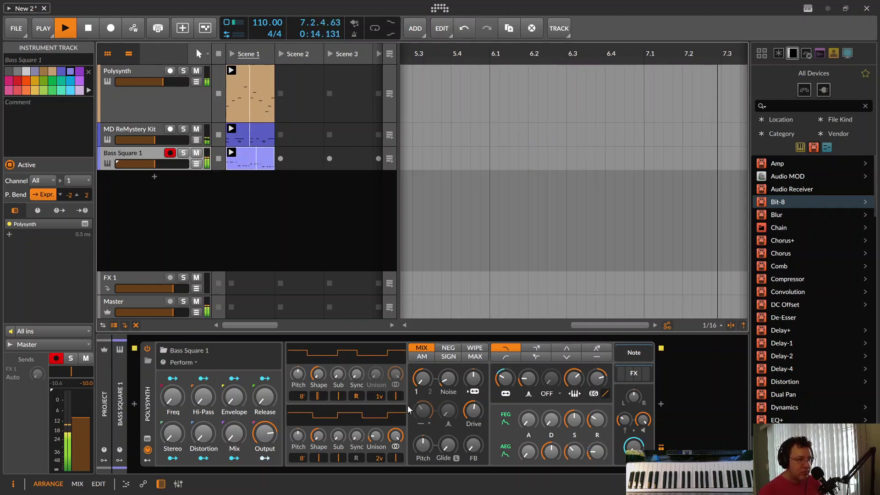
left_click_drag(298, 373, 341, 373)
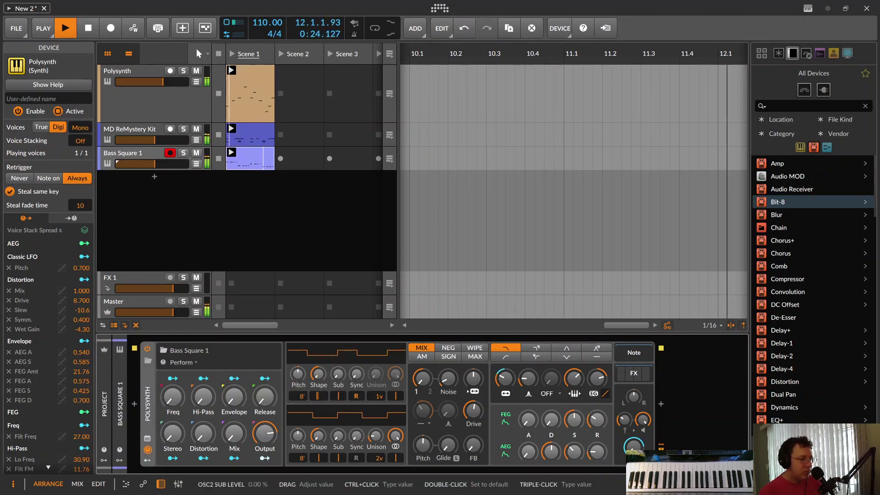
left_click_drag(338, 435, 338, 439)
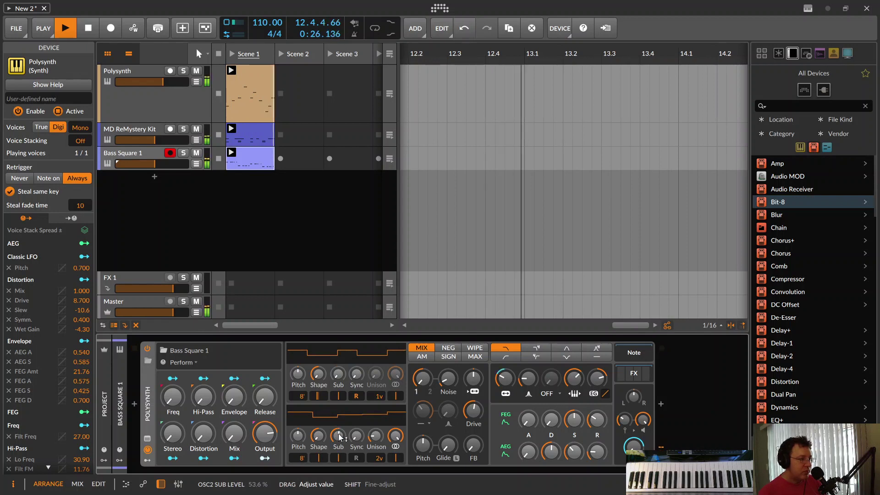
left_click_drag(422, 378, 422, 376)
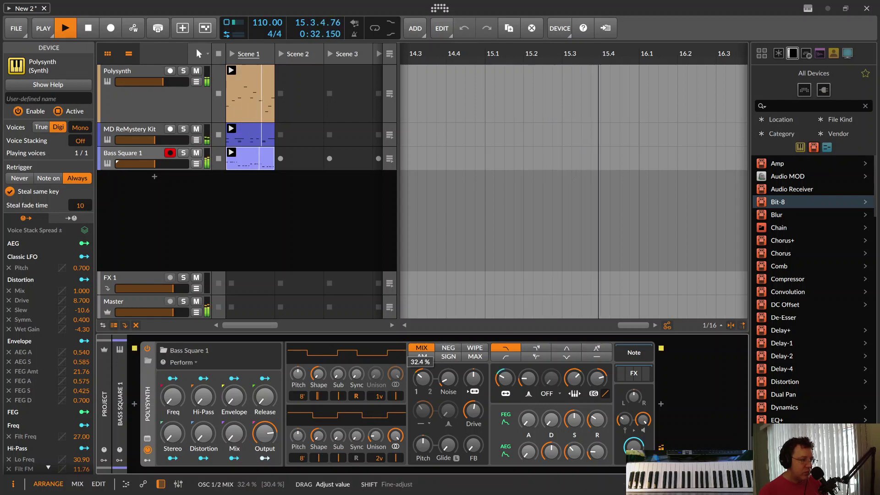
left_click_drag(633, 446, 633, 444)
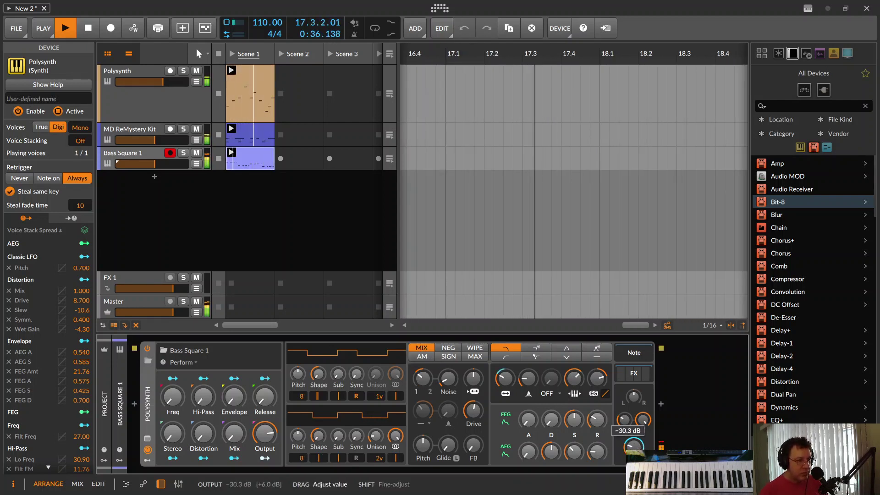
left_click_drag(527, 378, 527, 378)
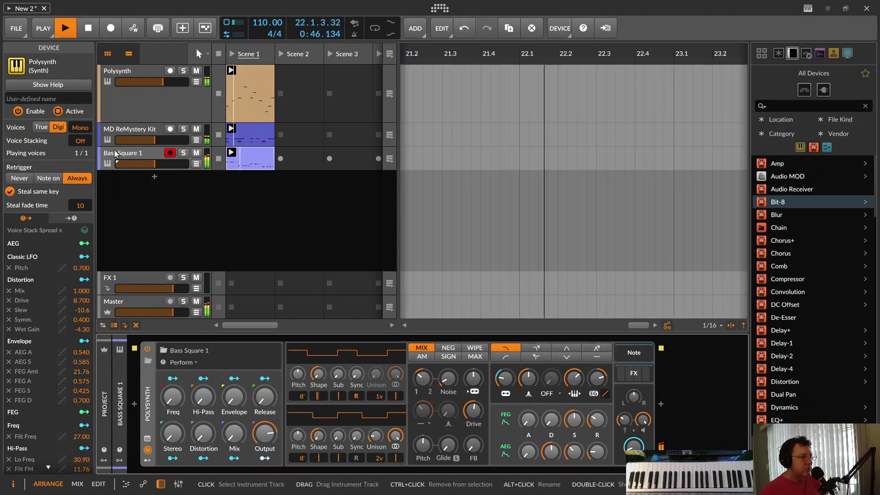
Examine Bit-8 and its nested Reverb in the MD ReMystery Kit device chain, then stop playback.
left_click(130, 129)
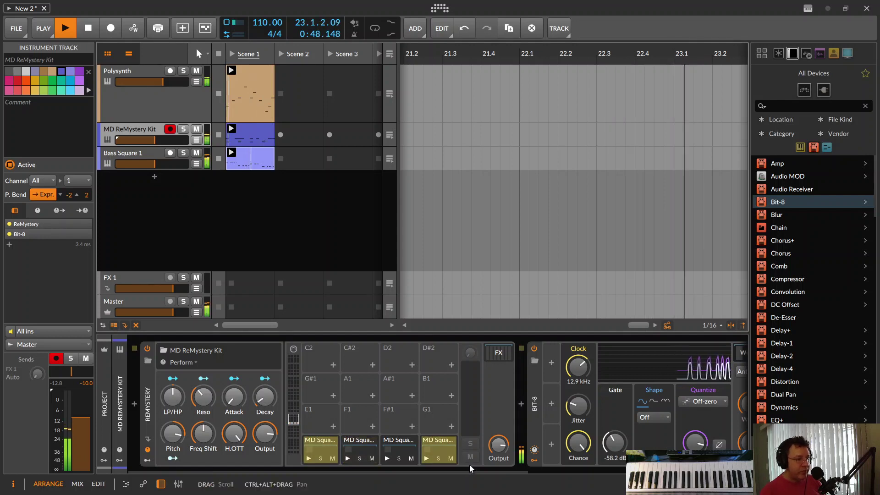
left_click_drag(471, 469, 612, 469)
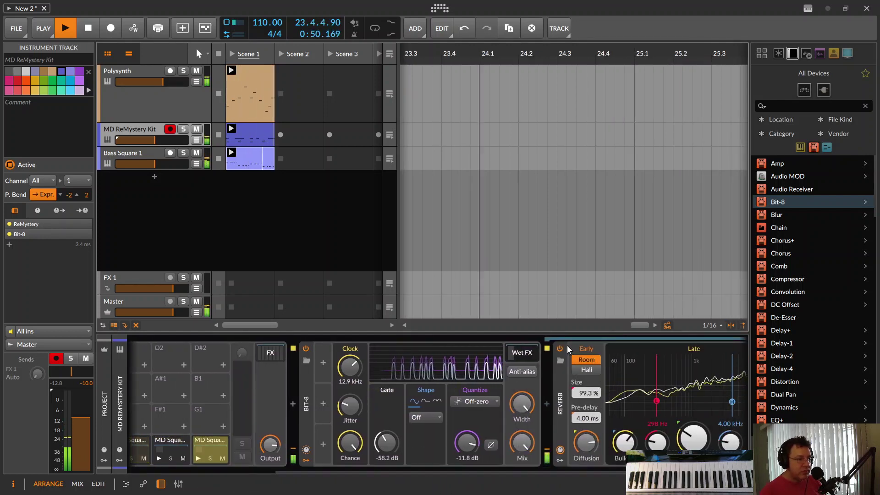
left_click_drag(601, 468, 688, 463)
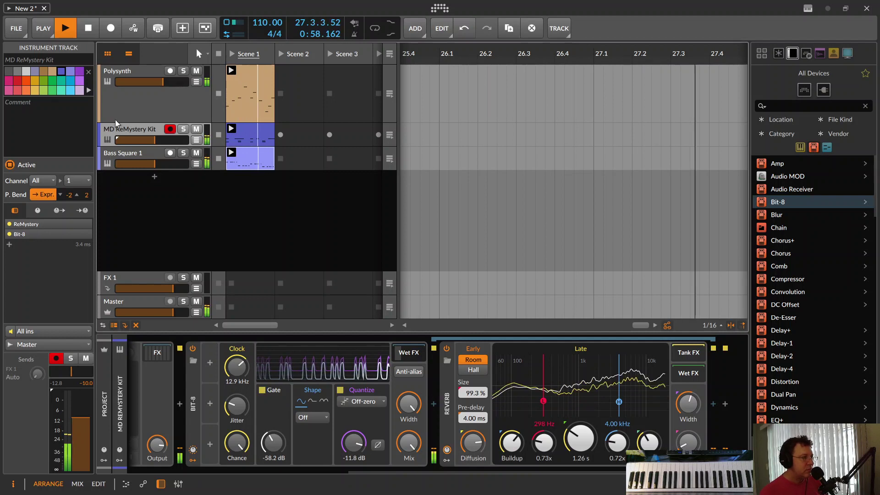
key("space")
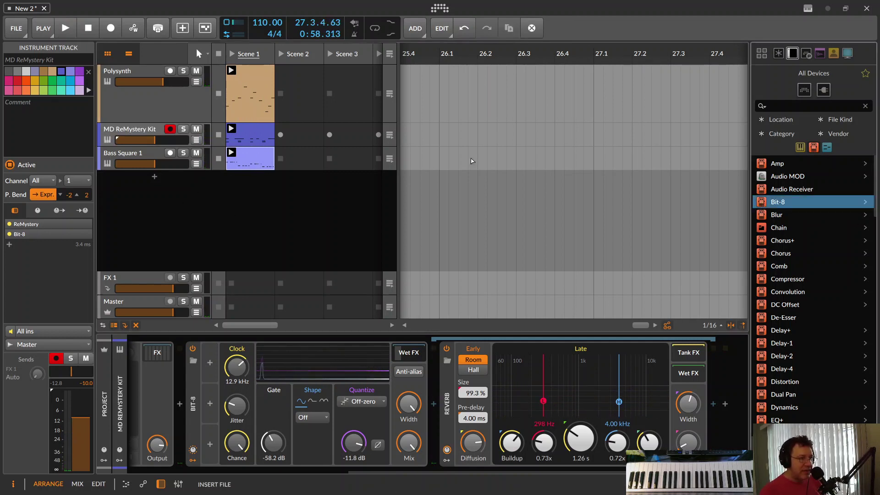
Play the loop with the Bass Square 1 track soloed, then add the MD ReMystery Kit track to the solo.
left_click(257, 162)
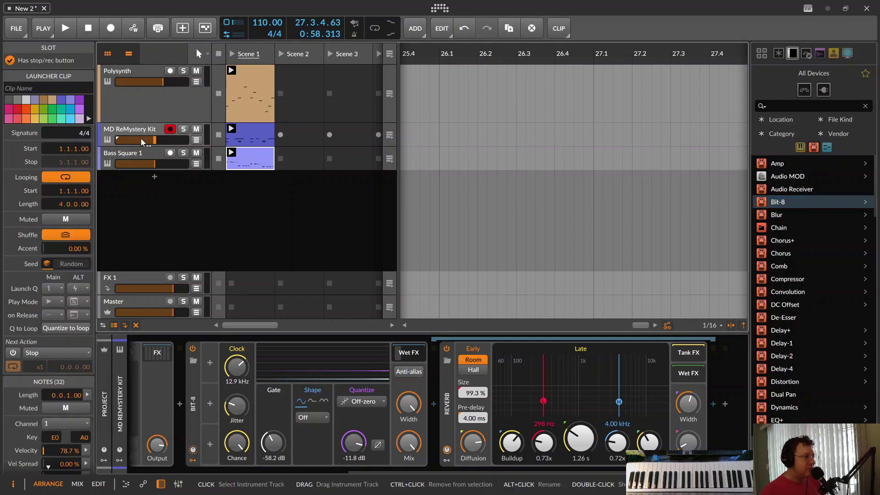
key("space")
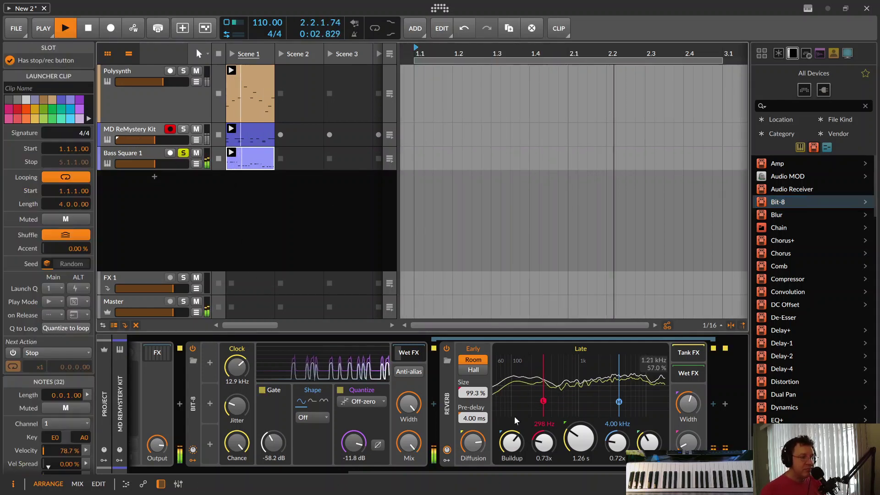
left_click(183, 130)
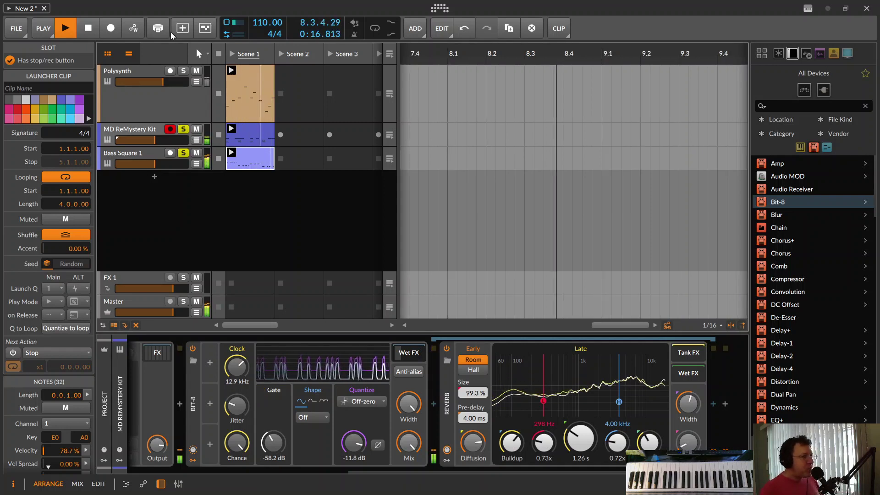
Solo the Polysynth track and append Bit-8 after Delay+, with its mix at about 27.2% and clock at 1.28 kHz.
left_click(108, 83)
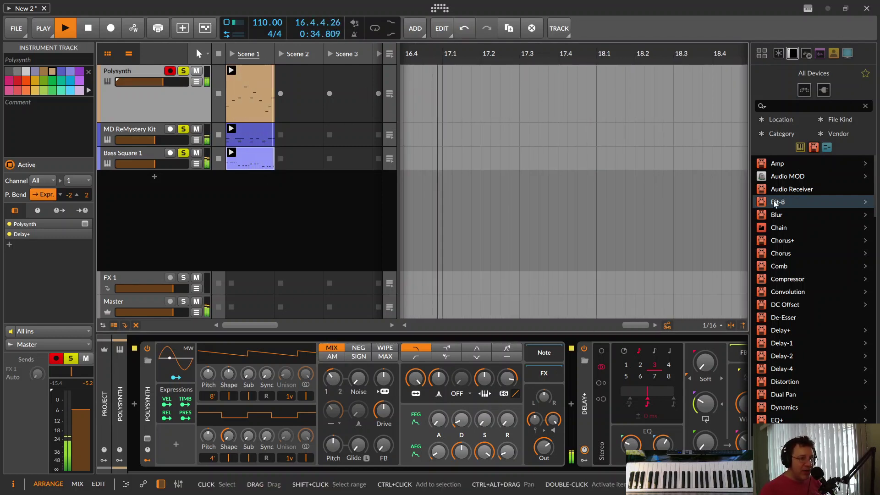
left_click_drag(774, 203, 156, 92)
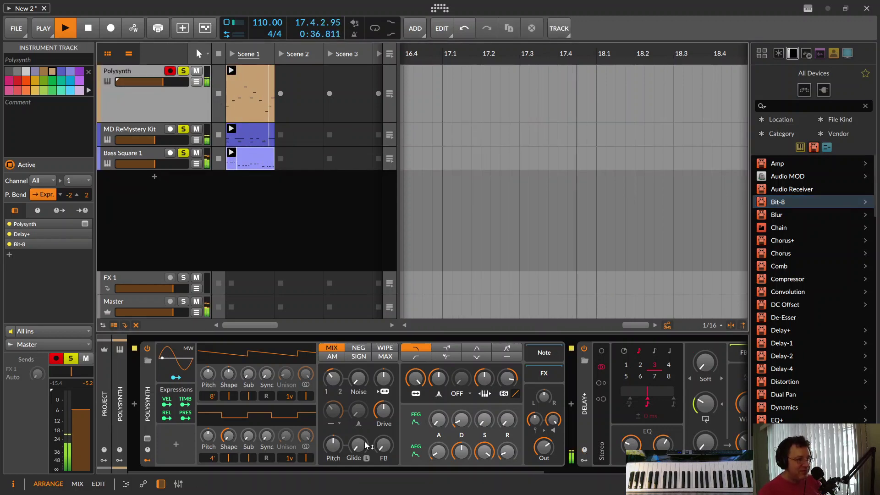
scroll(359, 476, "down", 3)
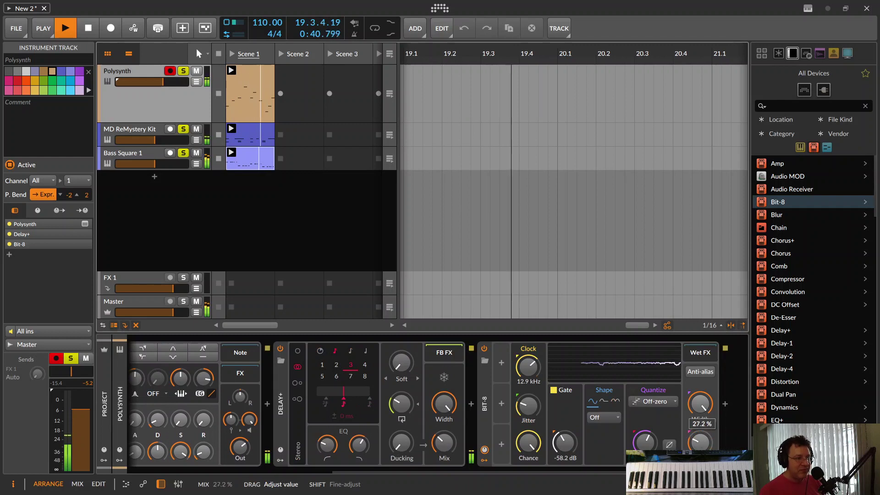
left_click_drag(528, 367, 532, 381)
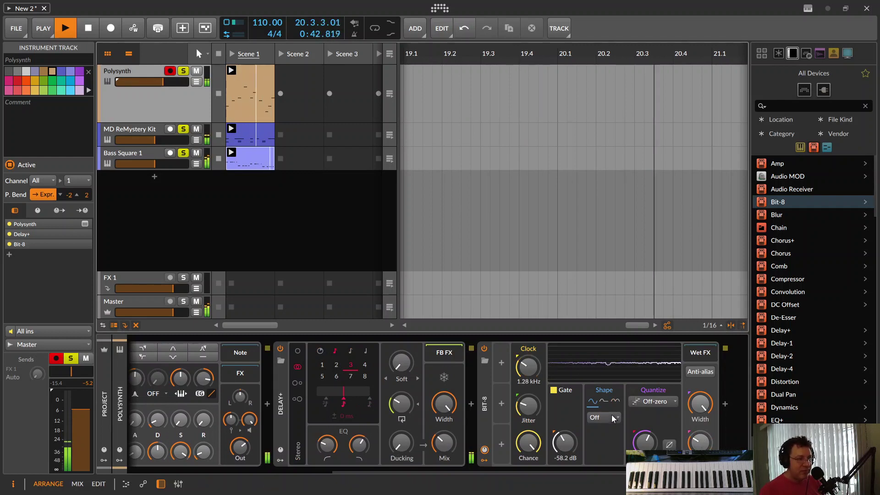
Try the On-zero and Dither quantize modes in the Polysynth track's Bit-8 and settle on Diffusion.
left_click(655, 401)
left_click(658, 433)
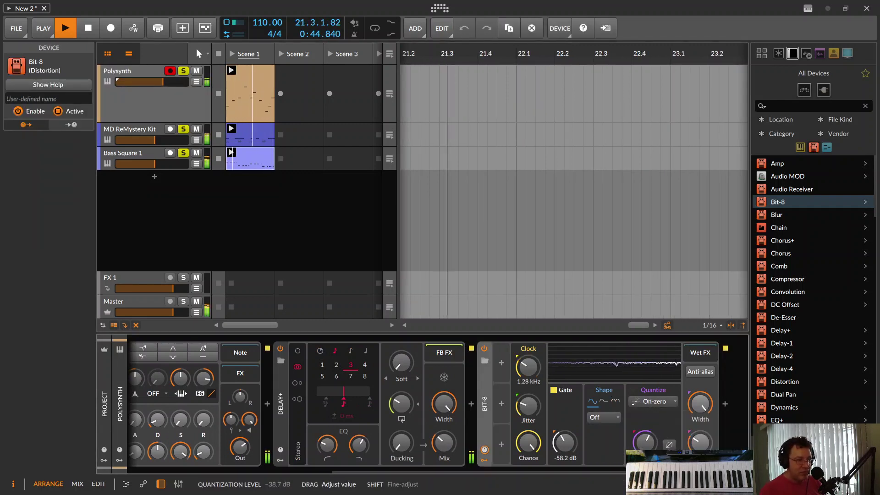
left_click(673, 404)
left_click(664, 448)
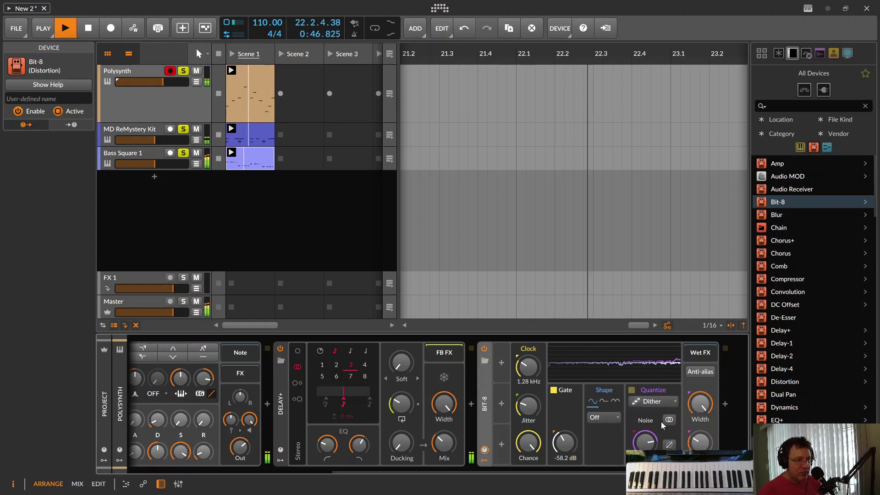
left_click(654, 401)
left_click(662, 439)
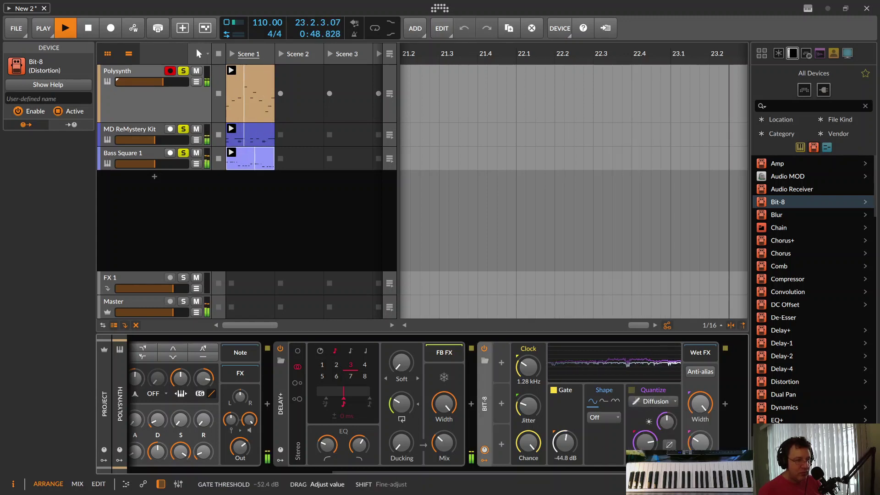
Keep the Bit-8 shape mode at Off and lower the gate threshold to -87.9 dB.
left_click(604, 417)
left_click(573, 427)
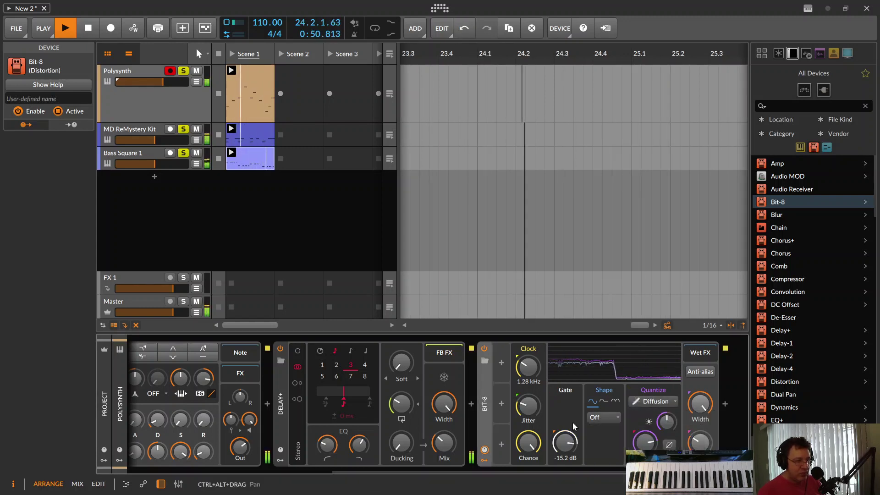
left_click_drag(565, 442, 565, 481)
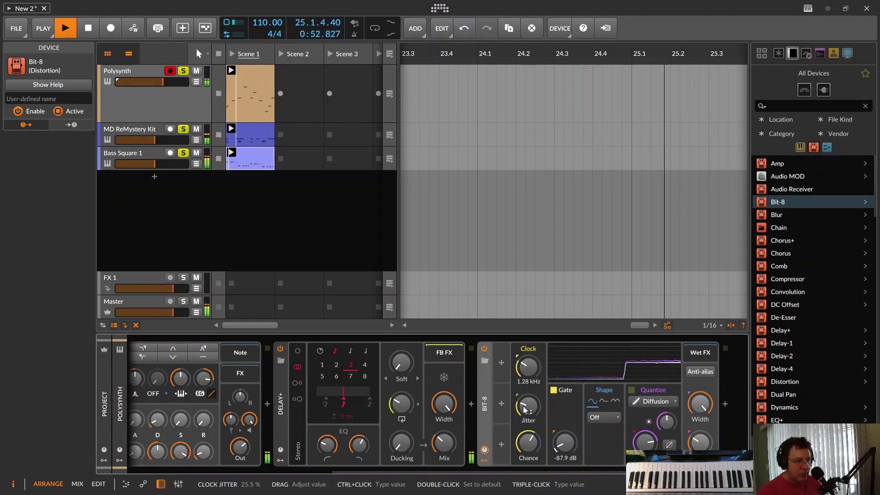
Try a 4.31 kHz clock and the Soft Clip shape mode on the Polysynth track's Bit-8.
left_click_drag(527, 367, 527, 339)
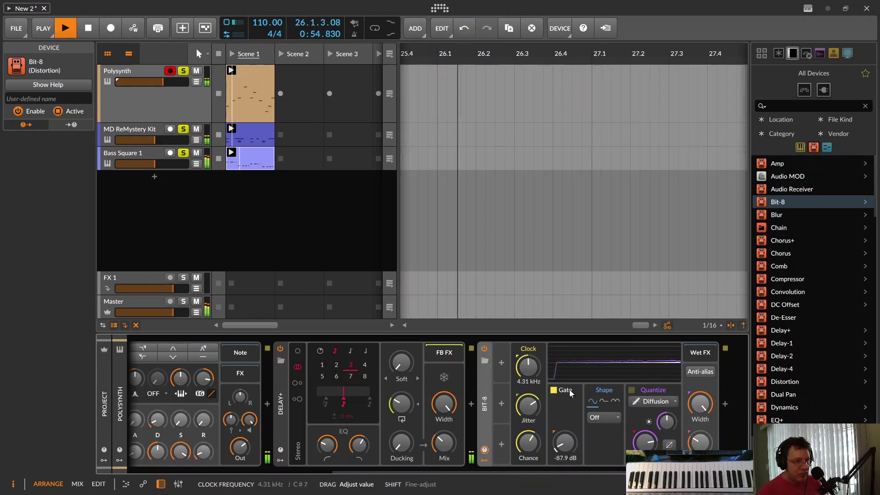
left_click(604, 417)
left_click(604, 443)
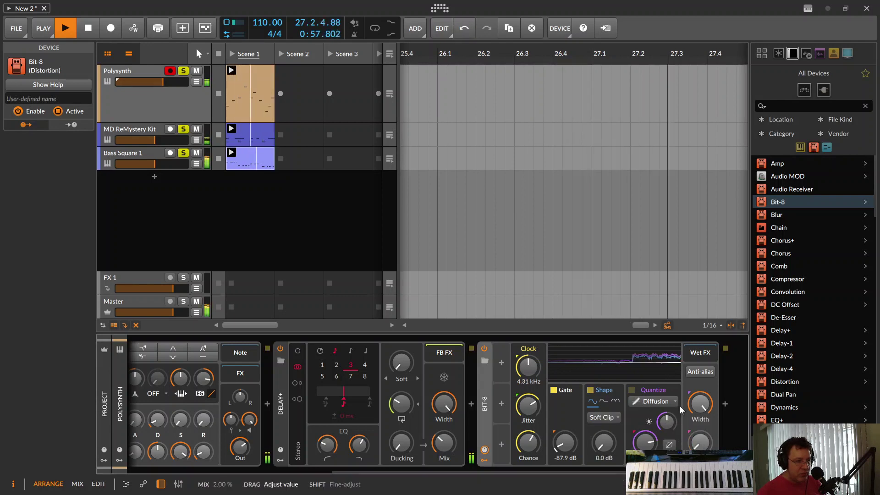
Load the Dirty Dancer preset into the Polysynth track's Bit-8 and lower its mix to 60.4%.
left_click(484, 361)
left_click(646, 171)
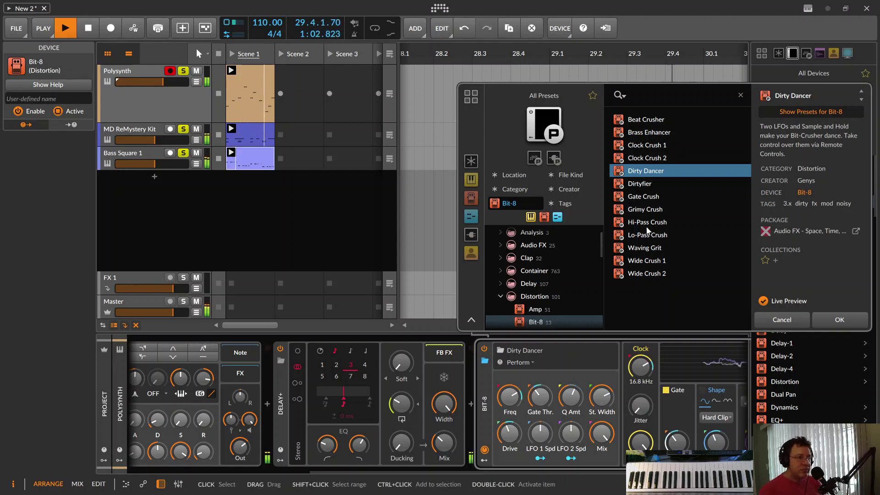
left_click(825, 324)
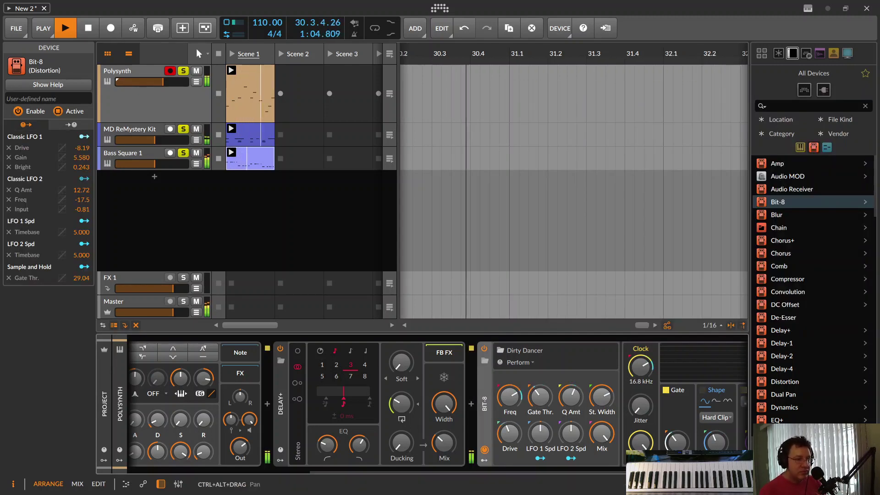
left_click_drag(527, 473, 596, 473)
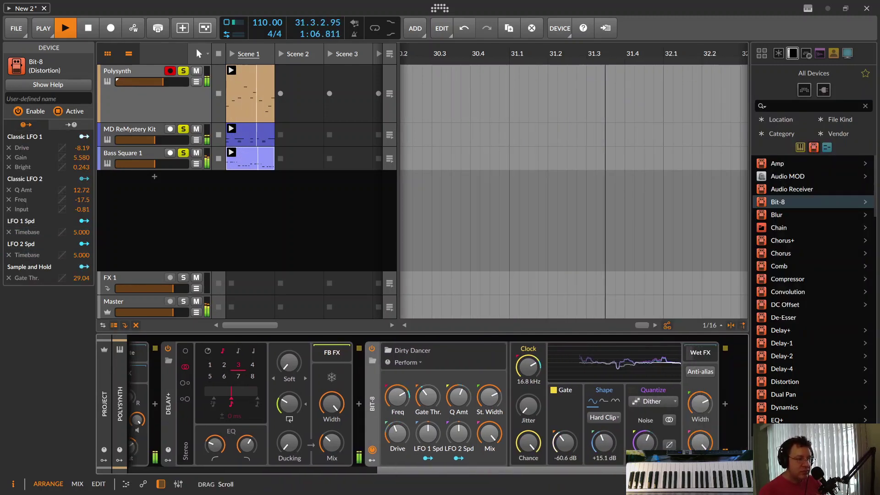
left_click_drag(700, 443, 700, 472)
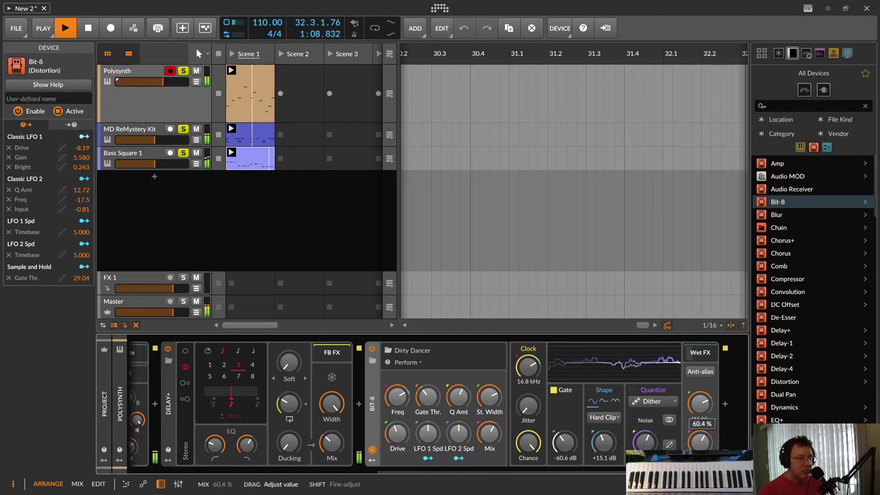
Restart the loop with only the MD ReMystery Kit track soloed and select that track's Bit-8.
key("space")
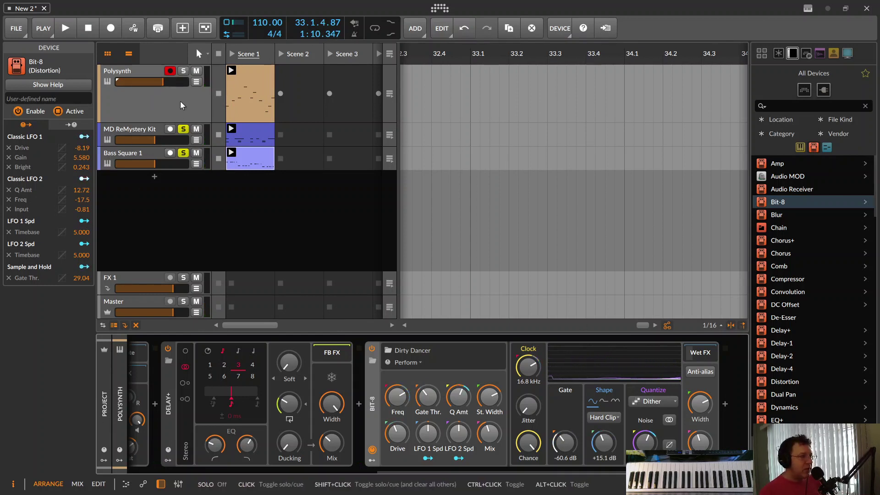
key("space")
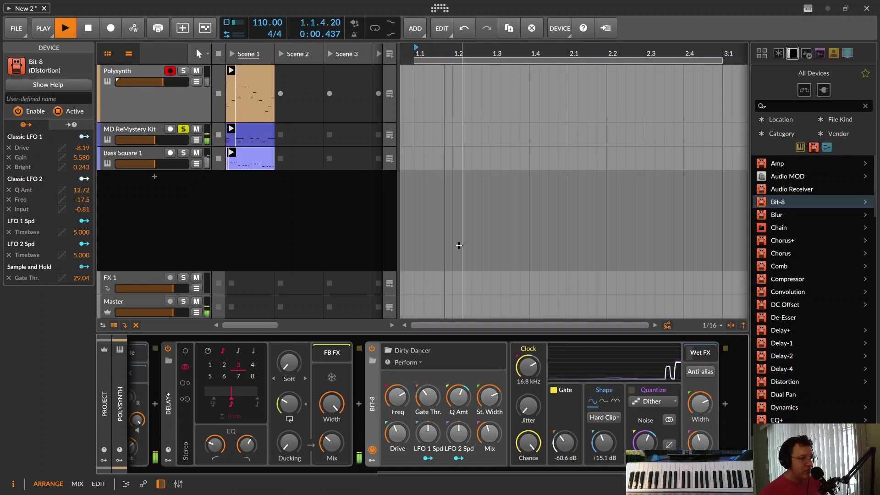
left_click(372, 362)
left_click(571, 117)
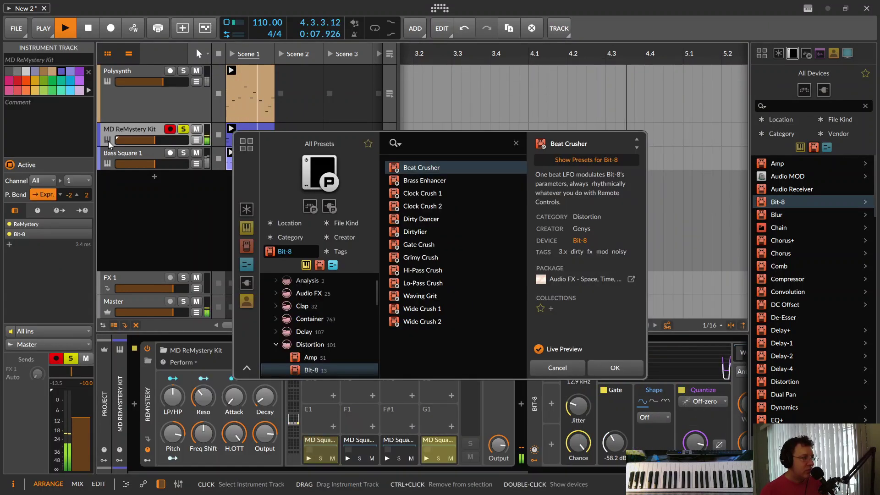
left_click(113, 144)
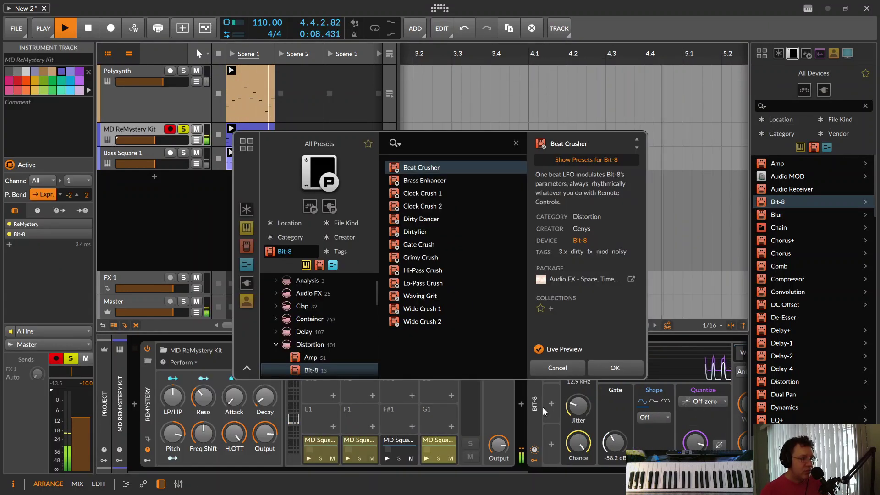
left_click(534, 387)
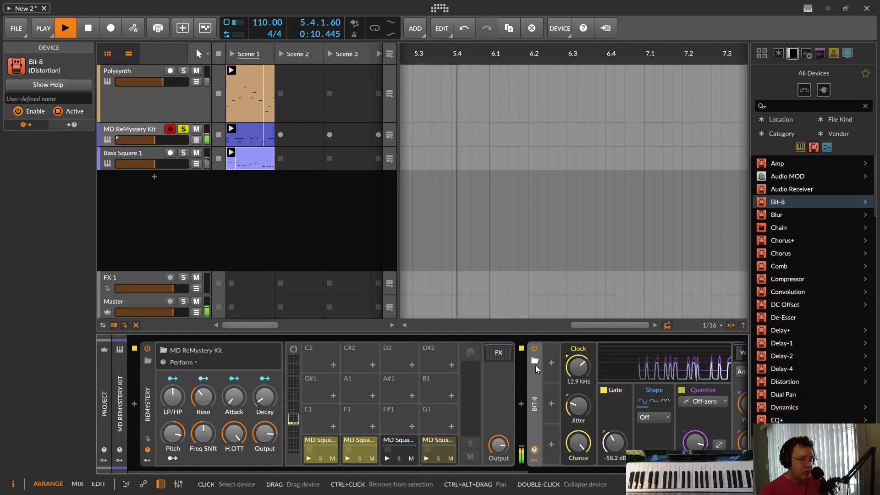
Audition Beat Crusher, Brass Enhancer and Clock Crush 1 on the drum Bit-8, and add Polysynth, at lower volume, and Bass Square 1 to the solo.
left_click(535, 362)
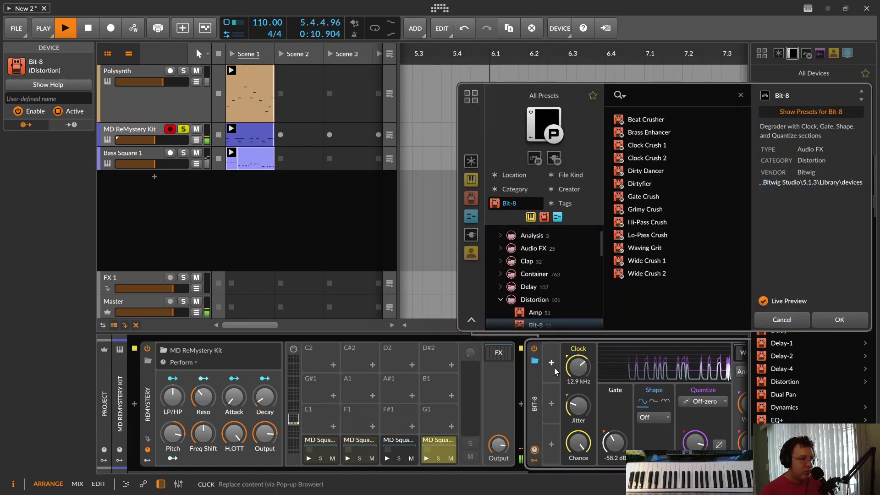
left_click(644, 119)
left_click(654, 133)
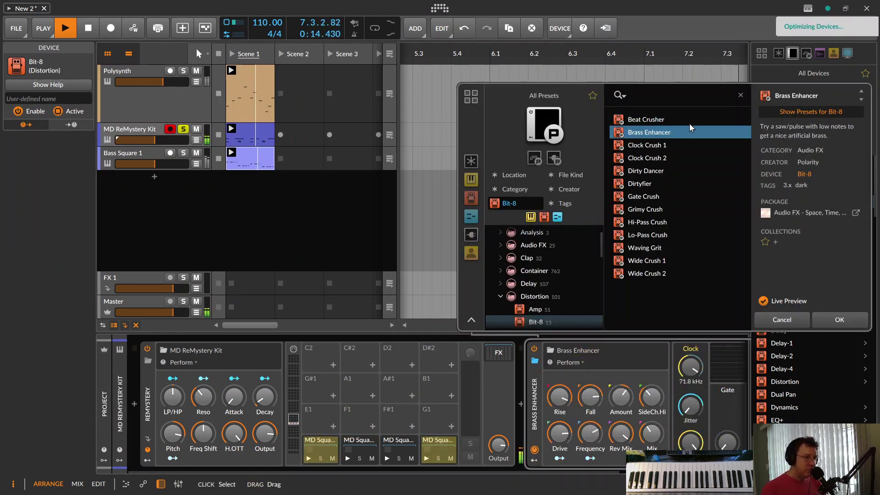
left_click(650, 144)
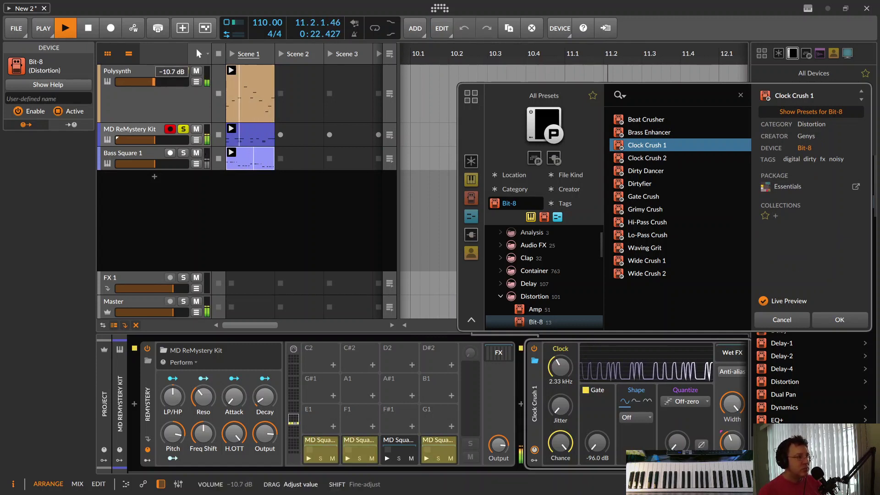
left_click(184, 154)
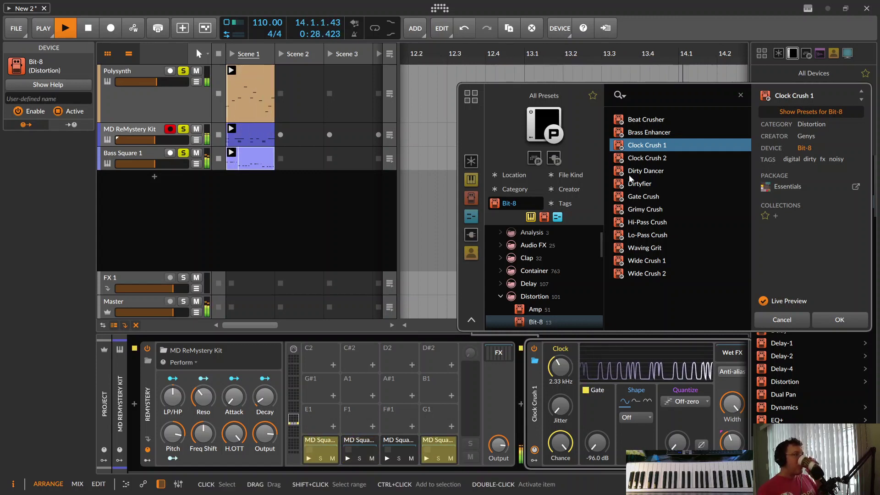
Audition the Clock Crush 2, Dirty Dancer, Dirtyfier, Gate Crush and Grimy Crush presets on the drum track's Bit-8.
key("Down")
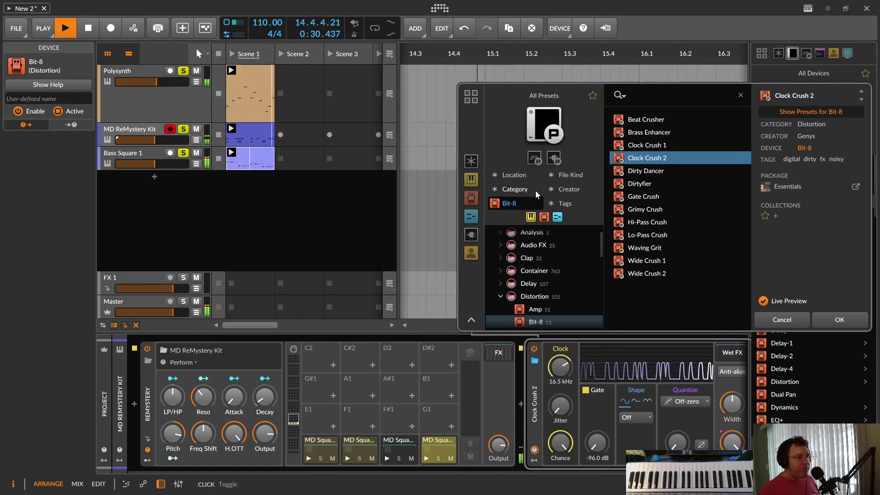
key("Down")
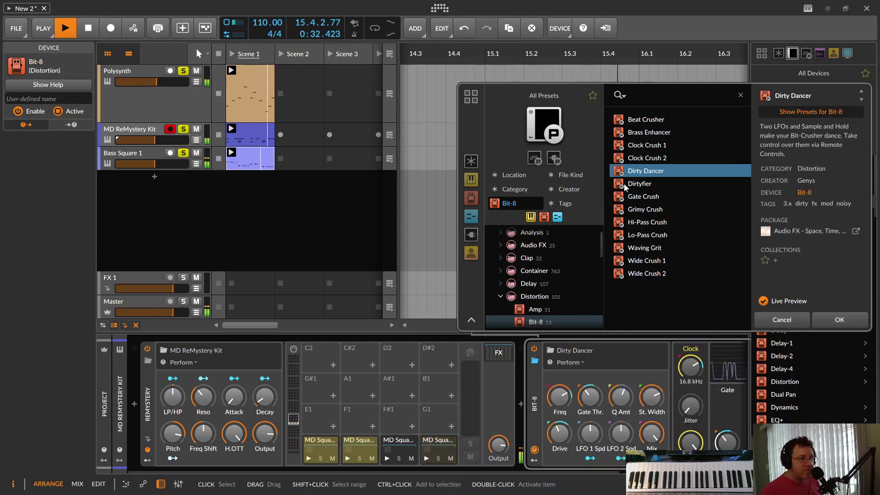
left_click(625, 185)
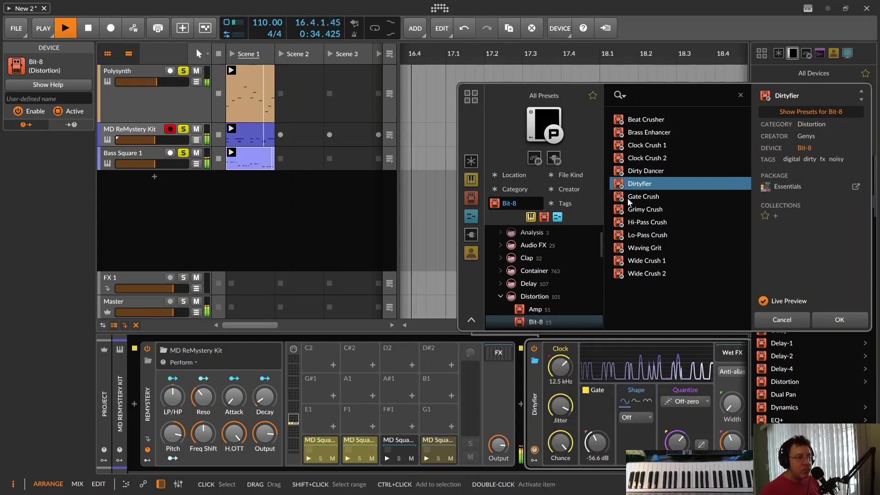
left_click(628, 200)
left_click(646, 214)
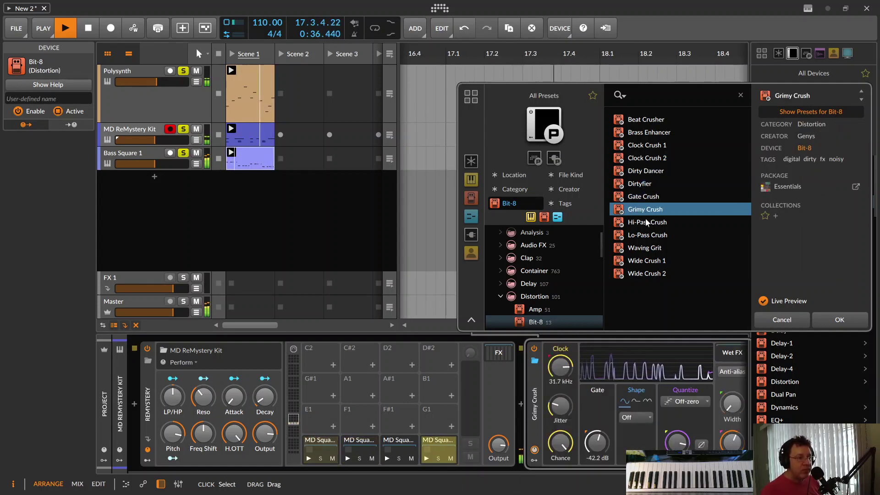
Audition the drum Bit-8 presets from Hi-Pass Crush through Wide Crush 2, raising the MD ReMystery Kit track's volume slightly.
left_click(647, 220)
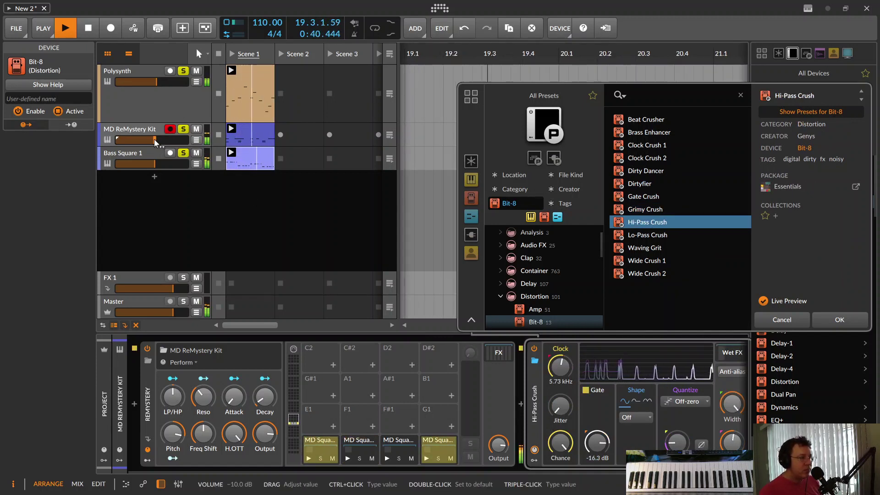
left_click_drag(155, 140, 165, 140)
left_click(647, 234)
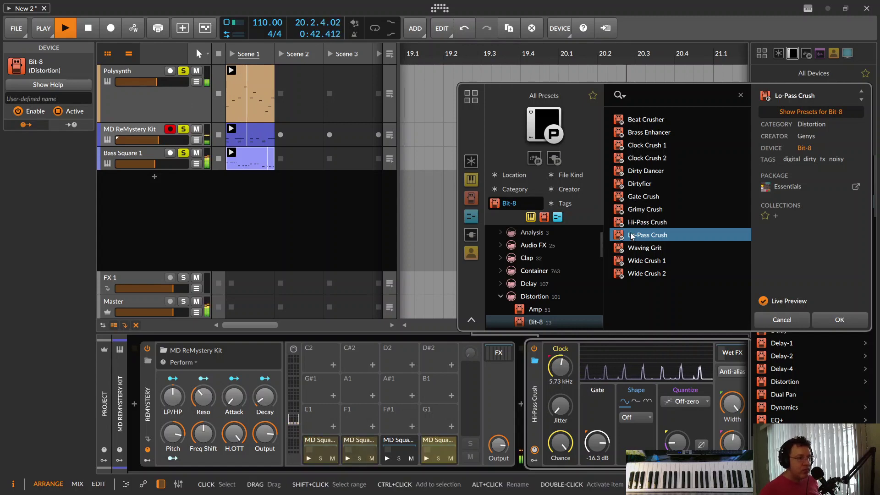
left_click(641, 248)
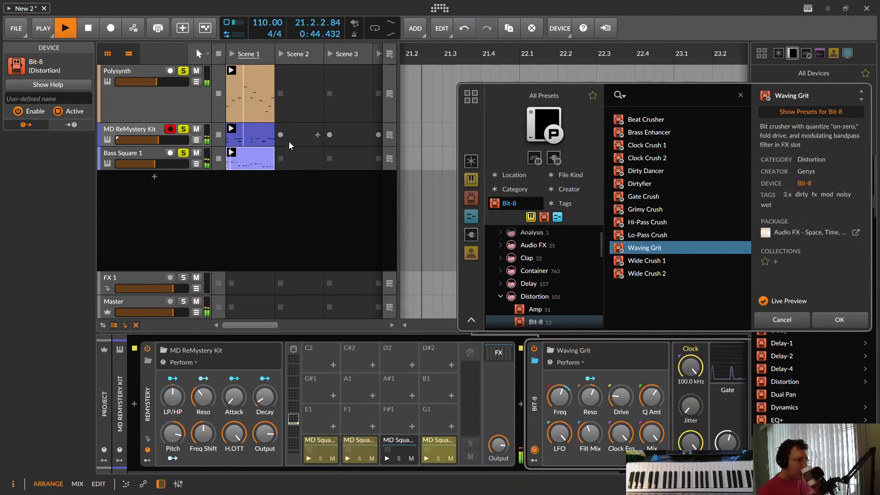
left_click(642, 260)
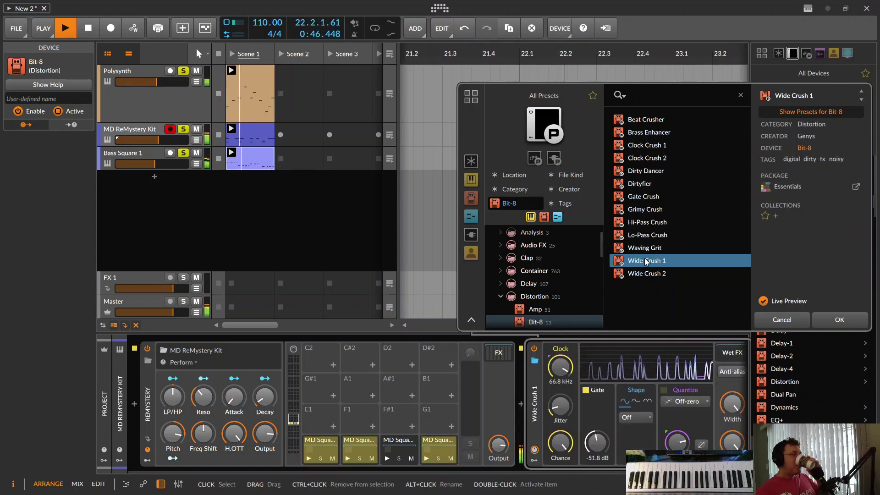
key("Down")
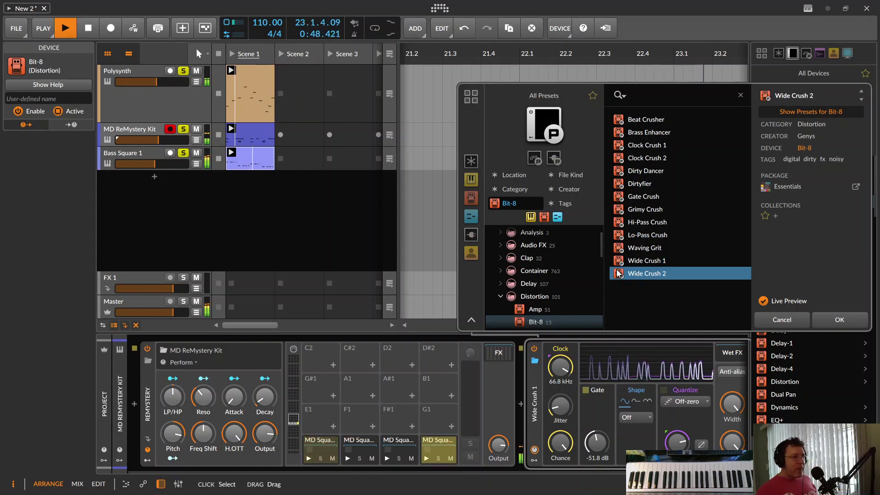
Audition Beat Crusher and Dirty Dancer again on the drum Bit-8, stop playback and discard the preset choice.
left_click(640, 120)
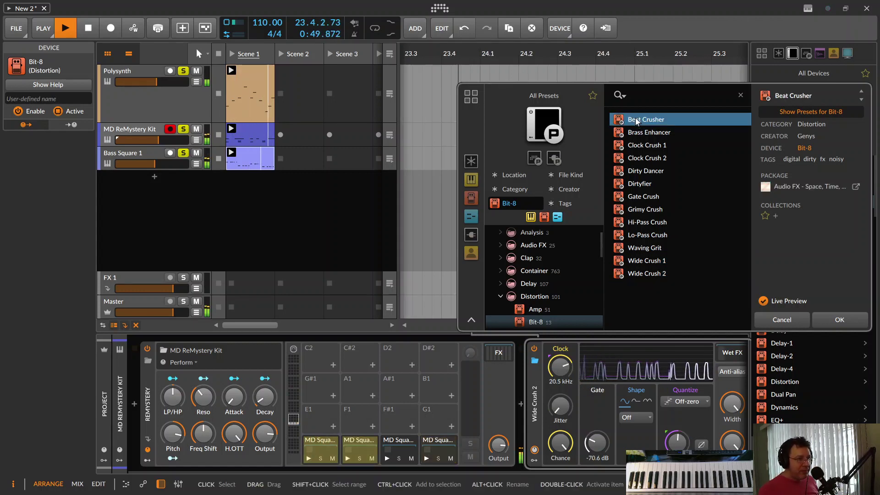
left_click(637, 169)
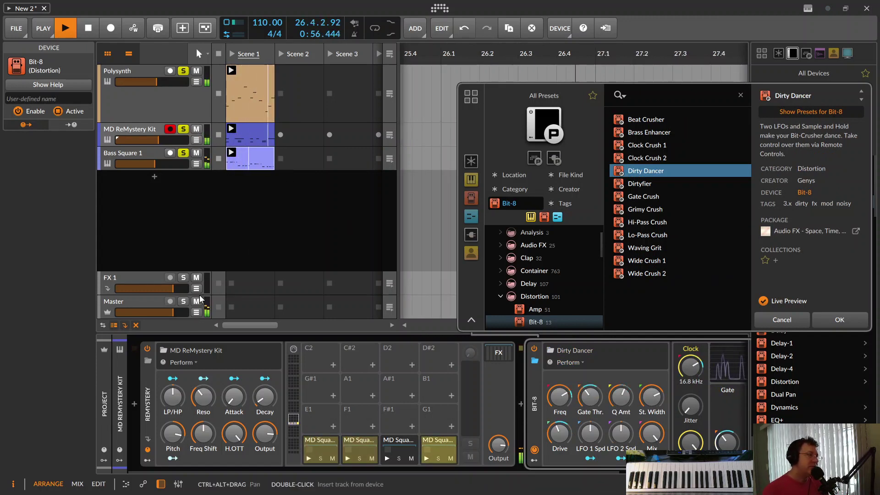
key("space")
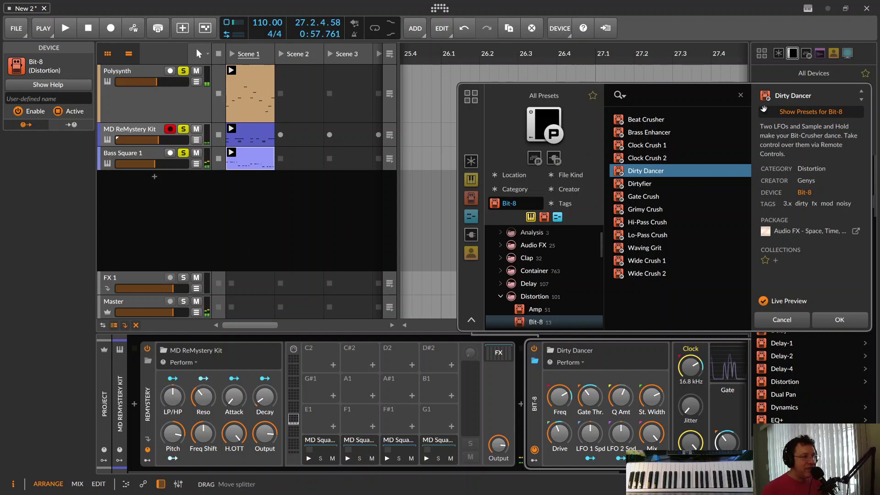
left_click(795, 320)
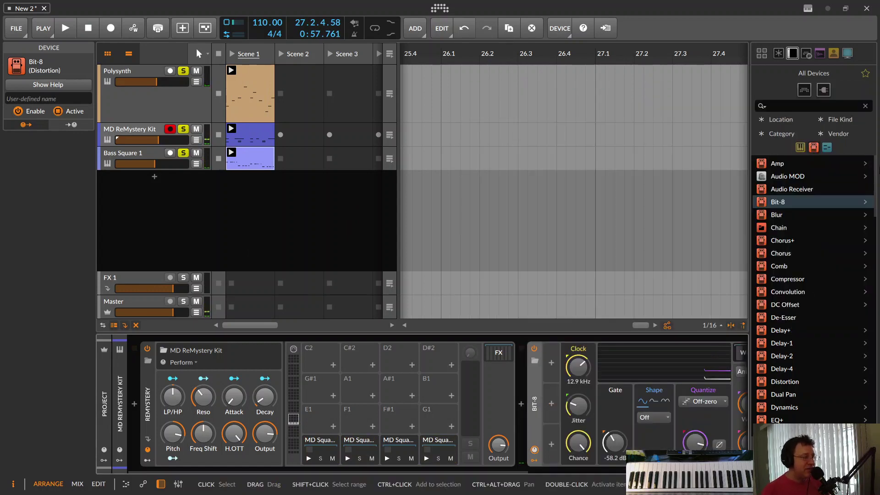
left_click_drag(491, 469, 576, 472)
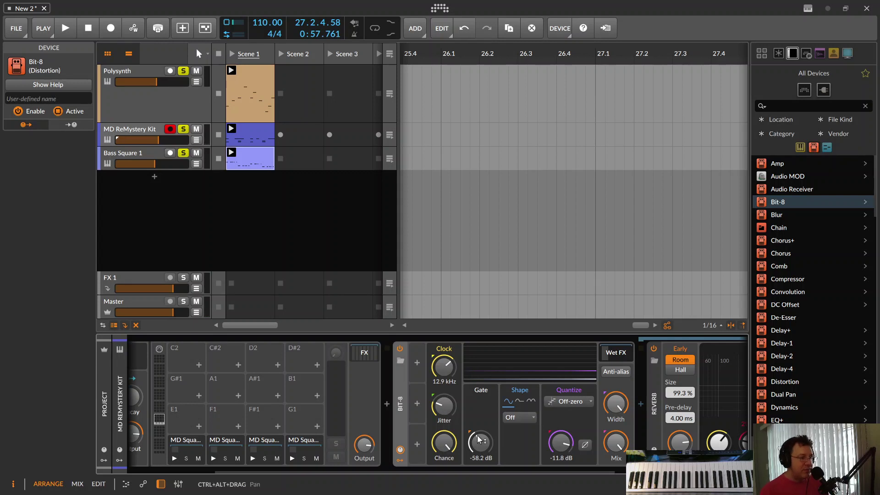